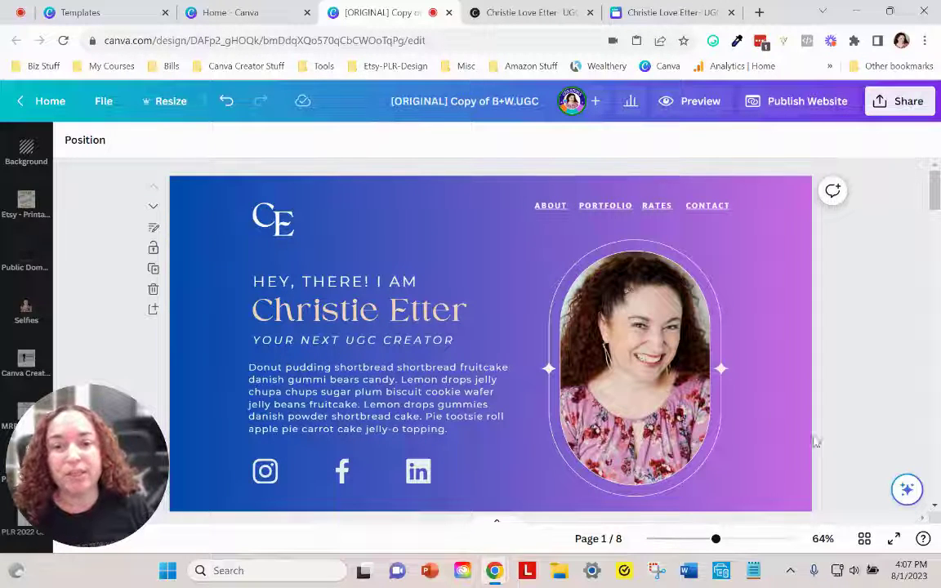
# Step: Look through the website design from the opening header to the contact footer and return to page 1
pyautogui.scroll(-2, 515, 413)
pyautogui.scroll(-9, 478, 393)
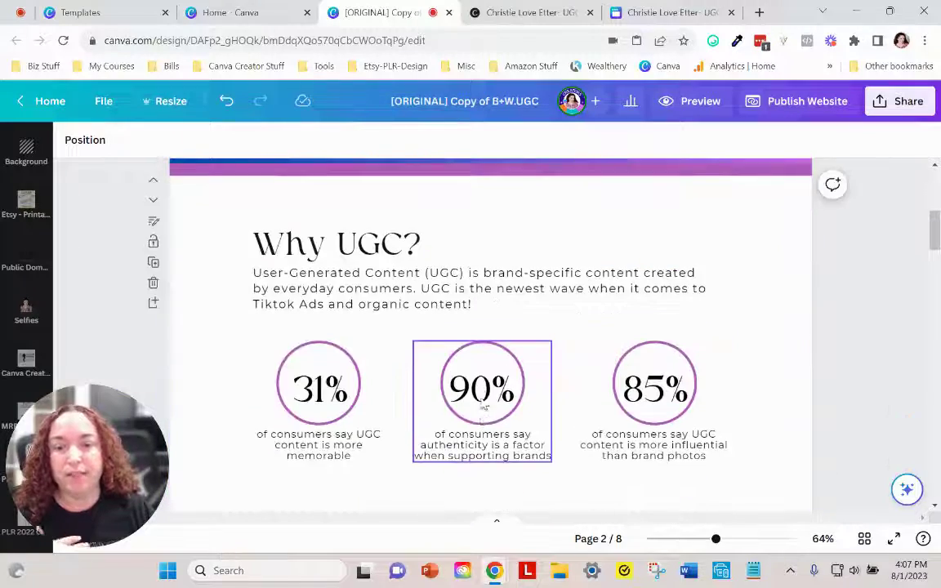
pyautogui.scroll(-8, 482, 356)
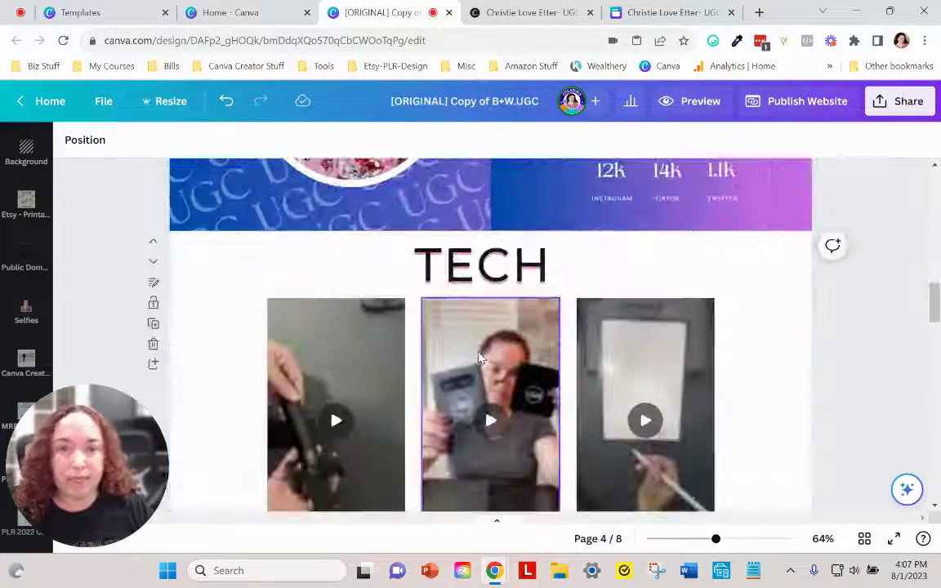
pyautogui.scroll(-10, 473, 356)
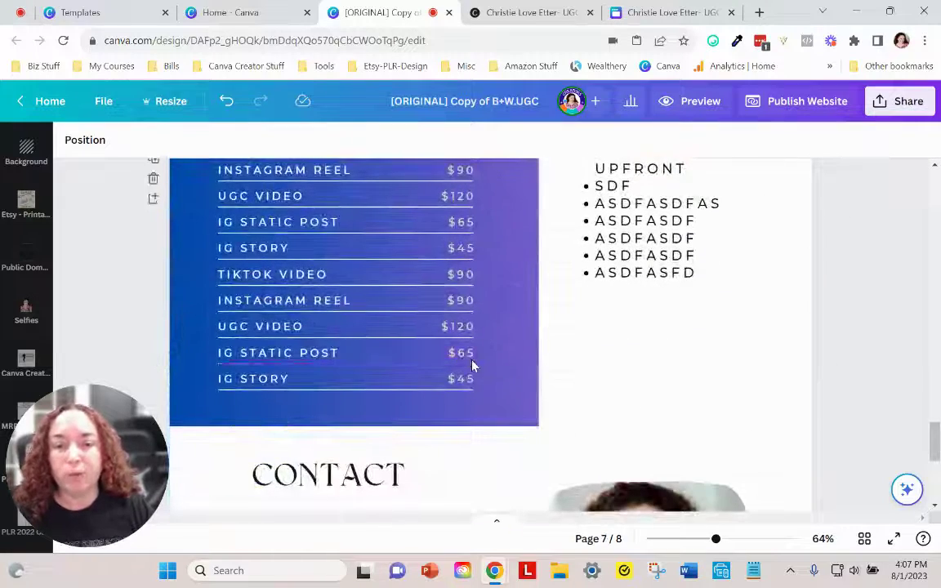
pyautogui.scroll(-6, 472, 365)
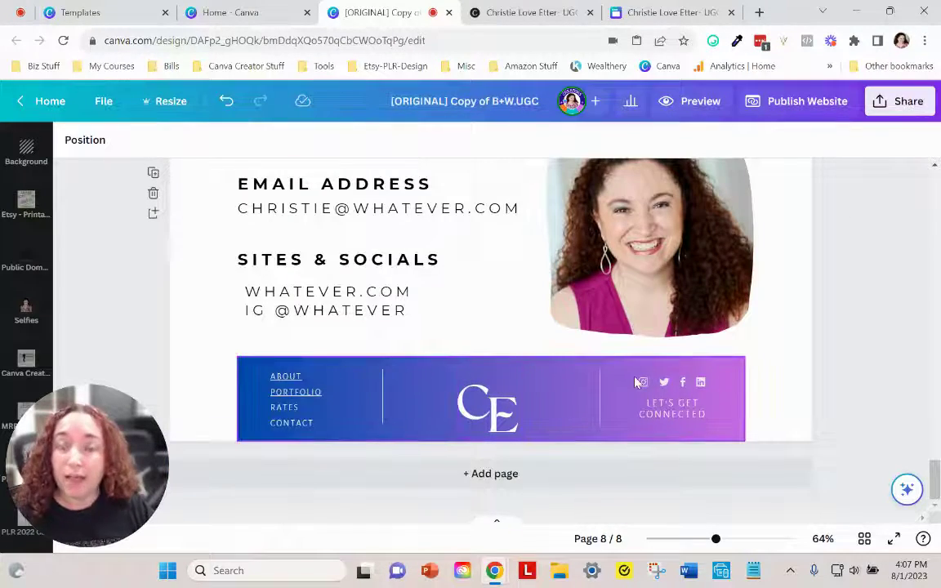
pyautogui.scroll(6, 636, 382)
pyautogui.moveTo(936, 442); pyautogui.dragTo(934, 184)
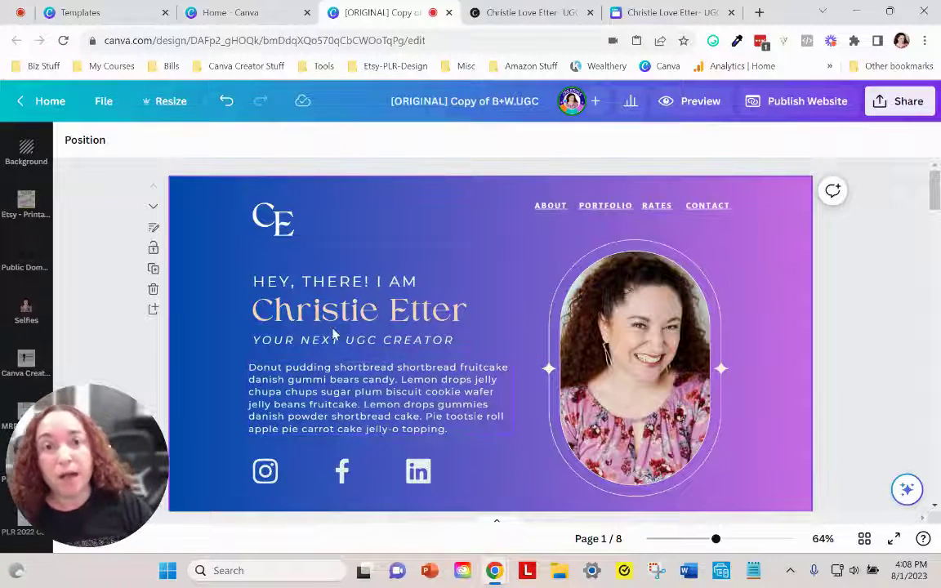
# Step: Apply the Pop photo animation to the framed portrait on page 1 and lower the animation's speed
pyautogui.scroll(-2, 335, 333)
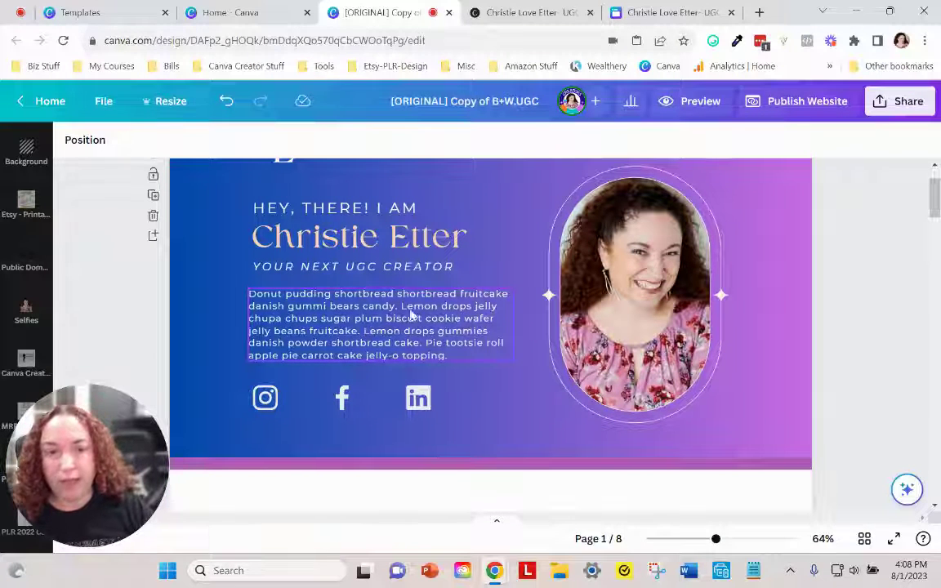
pyautogui.click(578, 256)
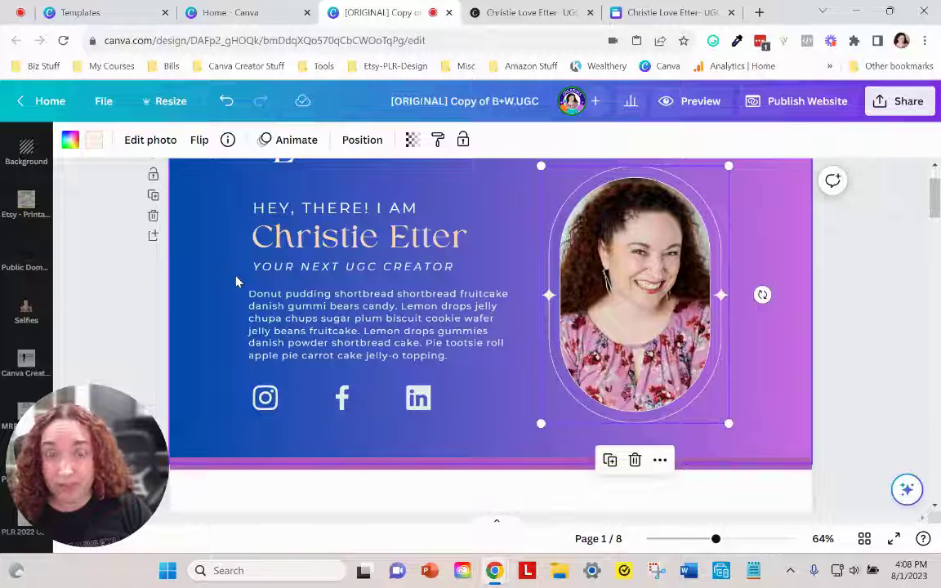
pyautogui.scroll(2, 235, 279)
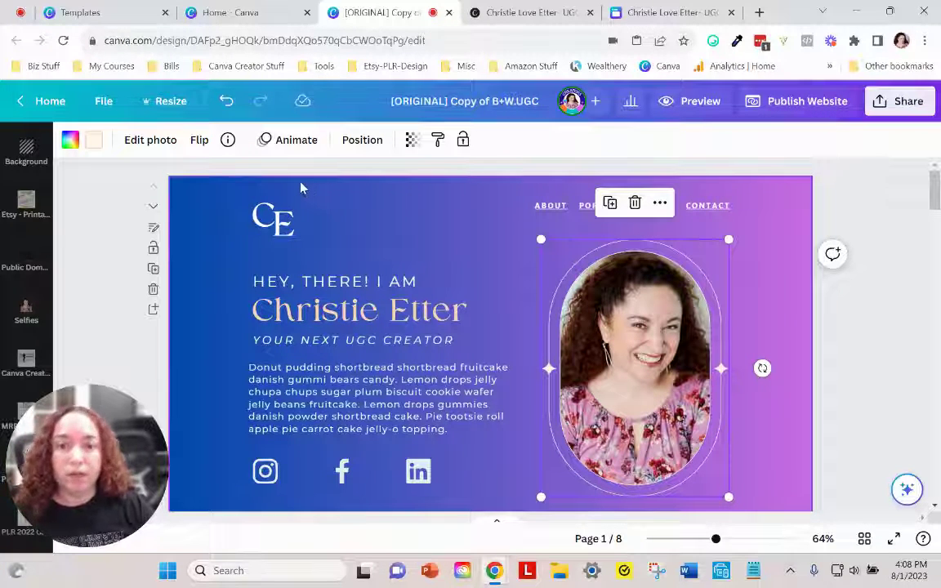
pyautogui.click(286, 140)
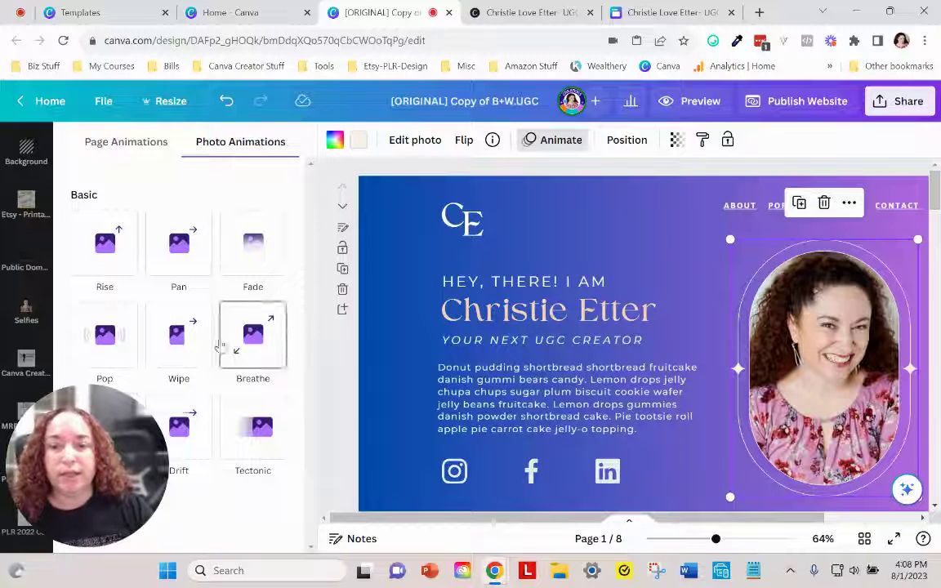
pyautogui.moveTo(76, 472); pyautogui.dragTo(350, 474)
pyautogui.moveTo(356, 525); pyautogui.dragTo(391, 525)
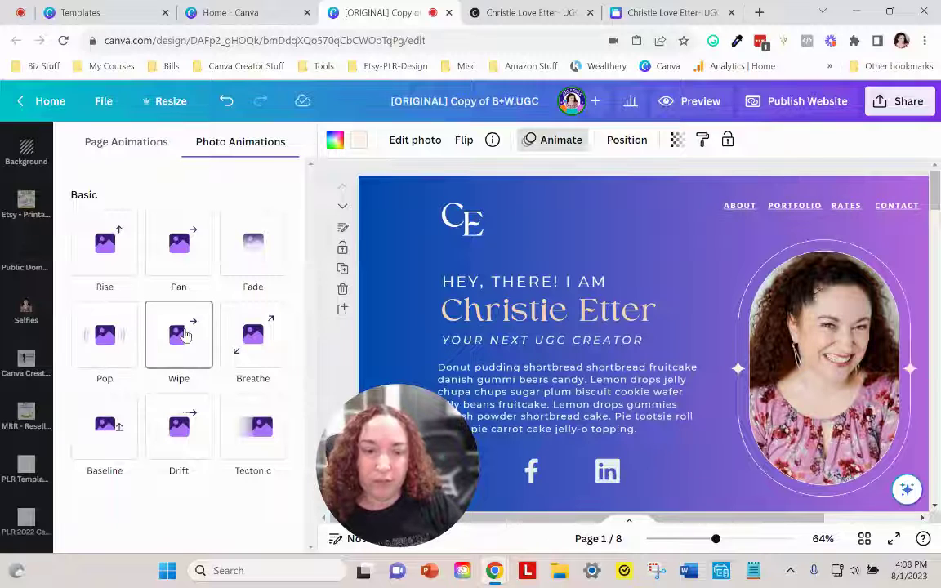
pyautogui.click(115, 335)
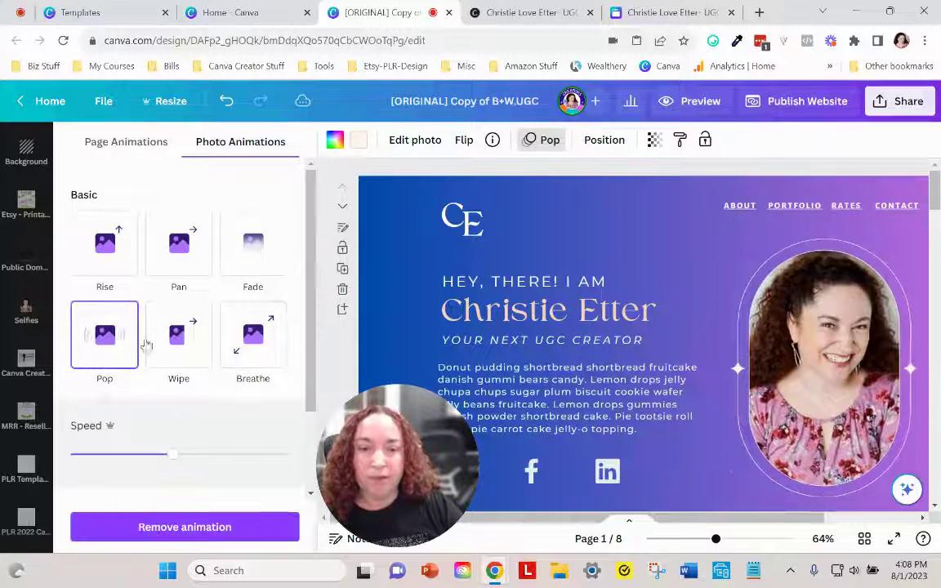
pyautogui.moveTo(173, 455); pyautogui.dragTo(99, 456)
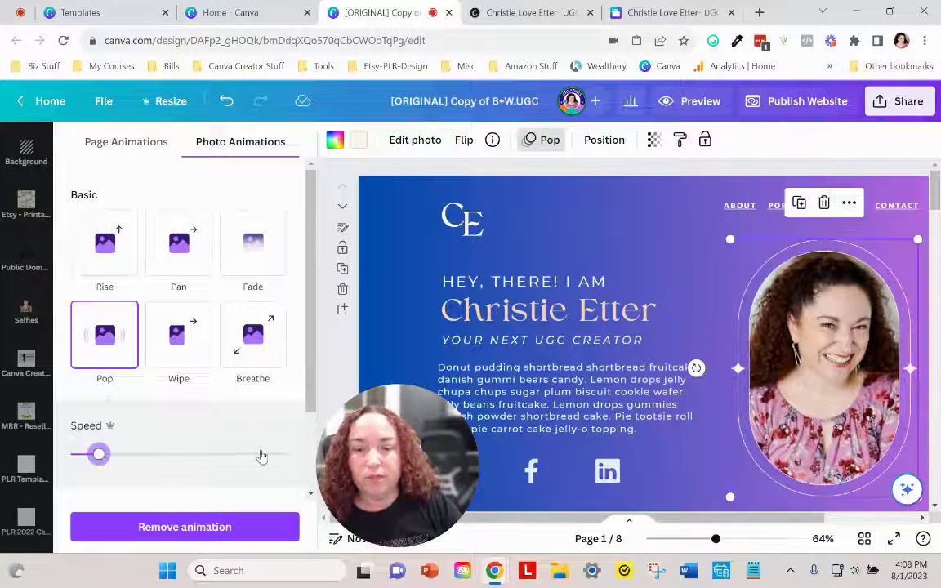
pyautogui.click(310, 339)
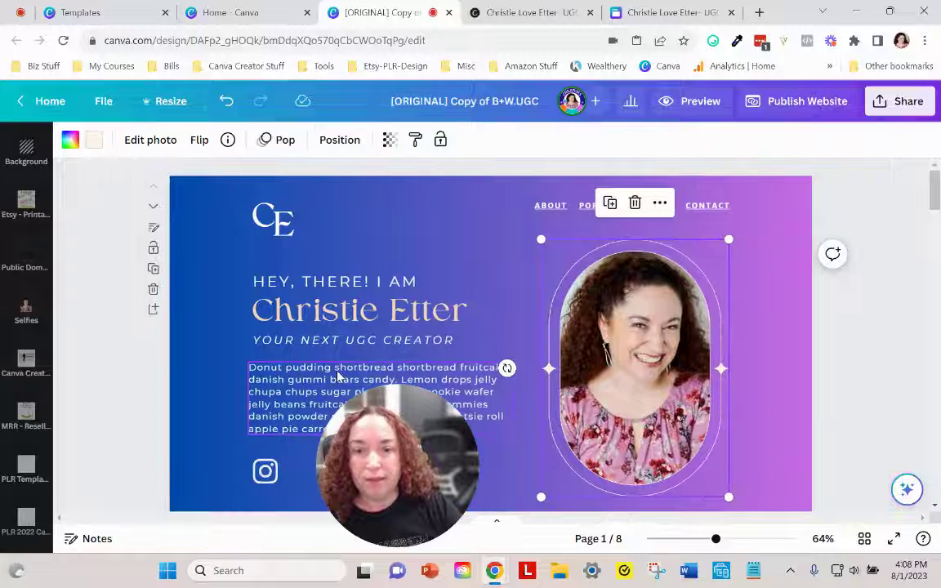
pyautogui.moveTo(366, 467); pyautogui.dragTo(62, 453)
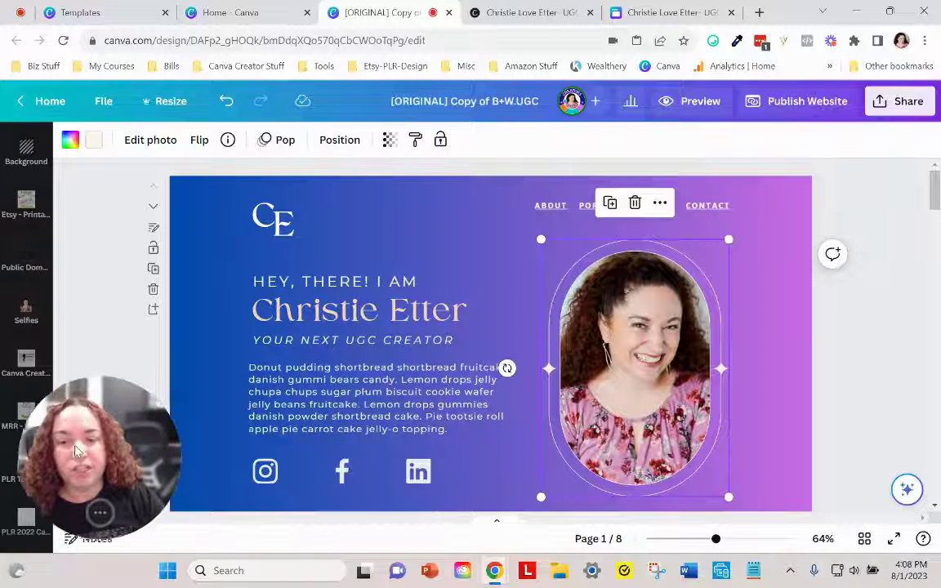
# Step: Apply the Pop photo animation to the oval portrait beside the introduction text on page 3
pyautogui.scroll(-4, 265, 424)
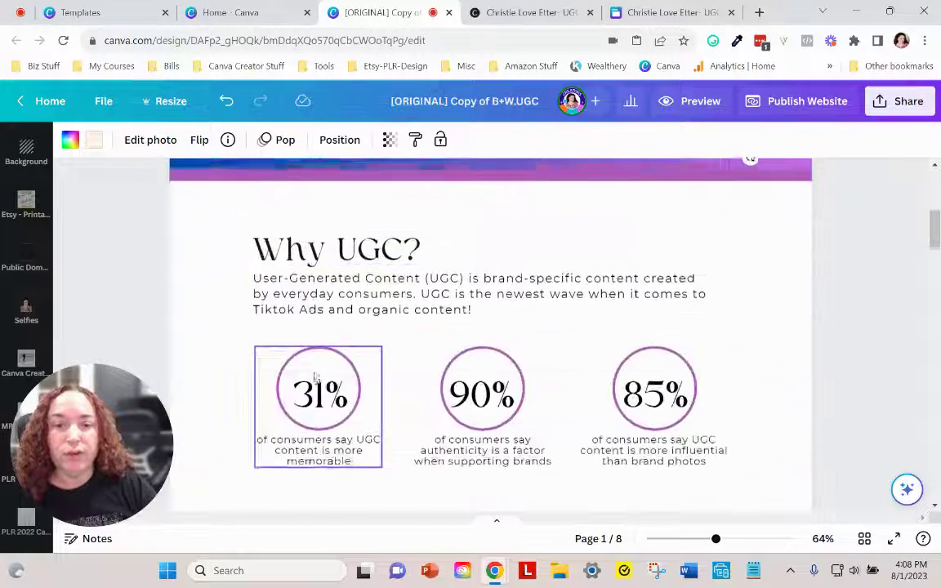
pyautogui.scroll(3, 347, 387)
pyautogui.scroll(-10, 352, 389)
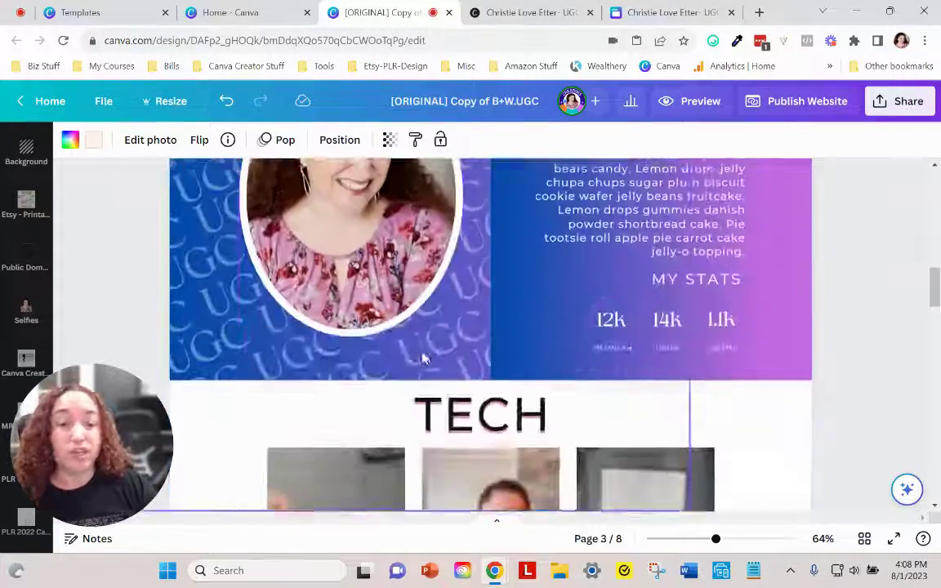
pyautogui.scroll(3, 422, 358)
pyautogui.click(334, 319)
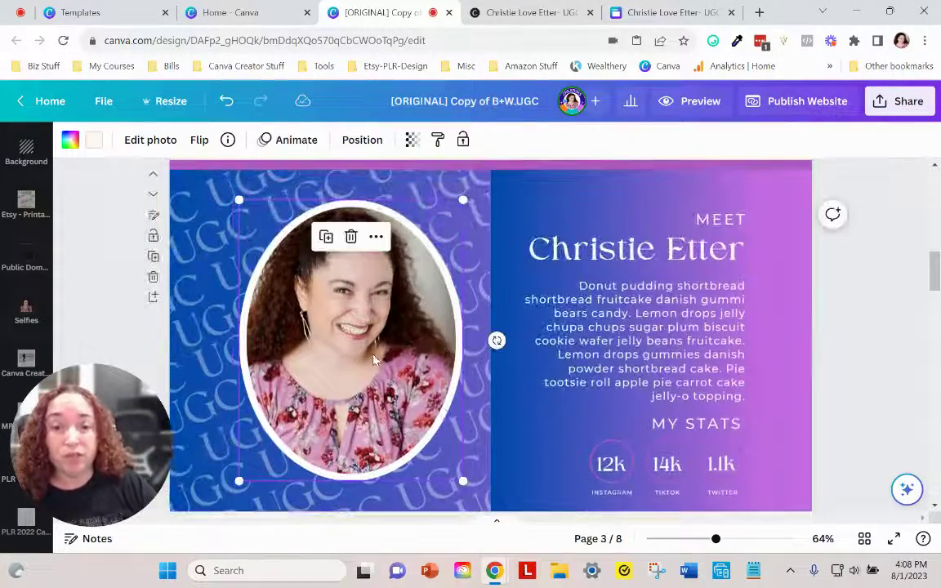
pyautogui.click(296, 141)
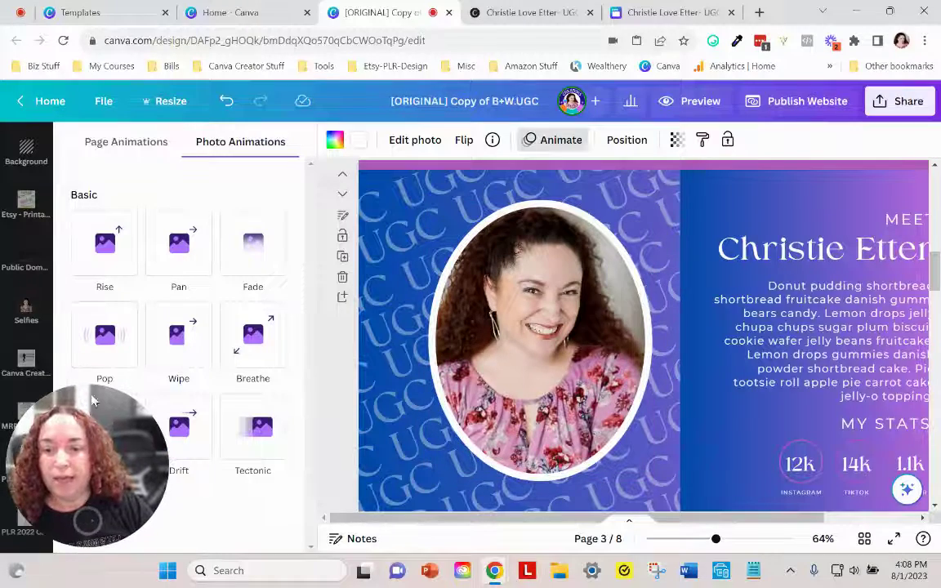
pyautogui.click(104, 335)
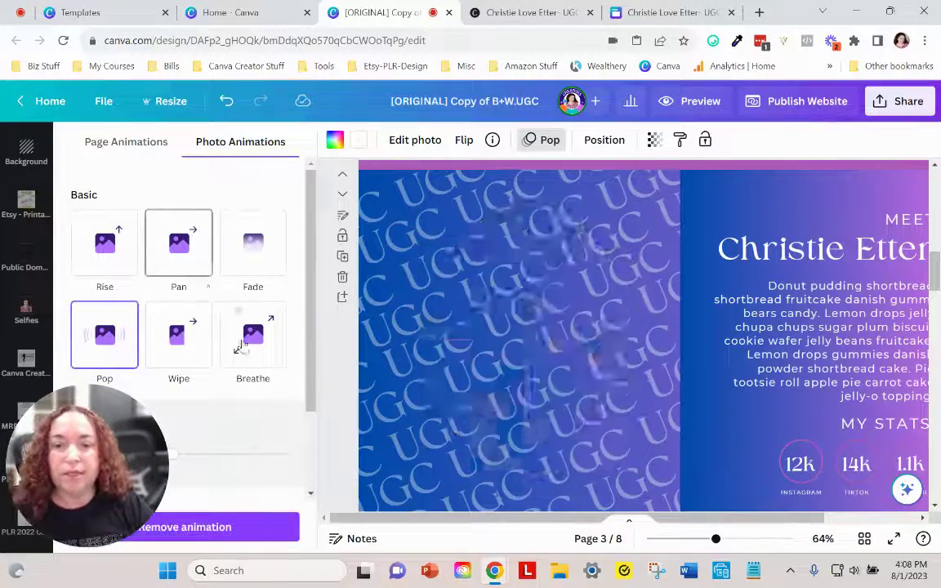
pyautogui.click(506, 408)
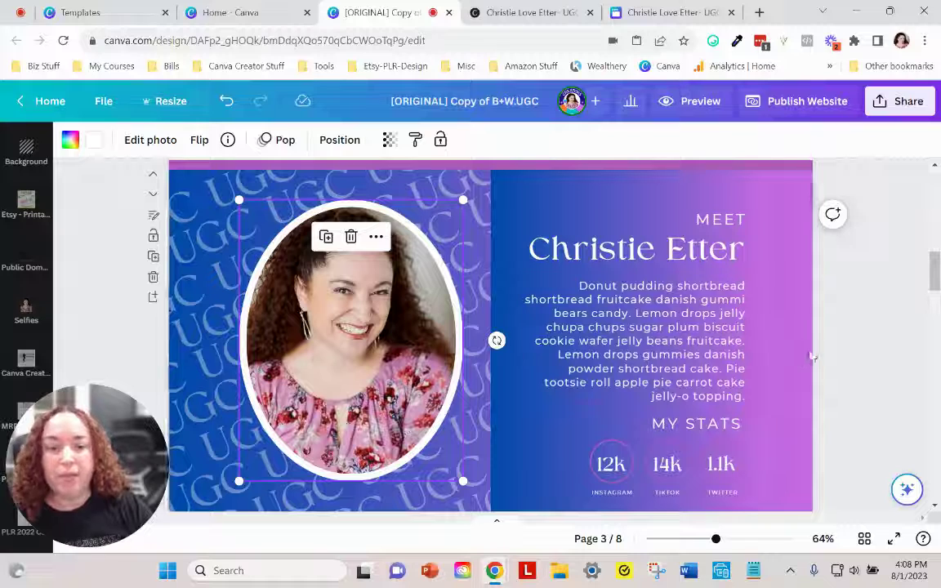
pyautogui.click(846, 346)
# Step: Preview several text animations on the TECH heading of page 4 and apply Pop to it
pyautogui.scroll(-3, 531, 410)
pyautogui.scroll(-2, 506, 394)
pyautogui.scroll(2, 507, 394)
pyautogui.click(481, 336)
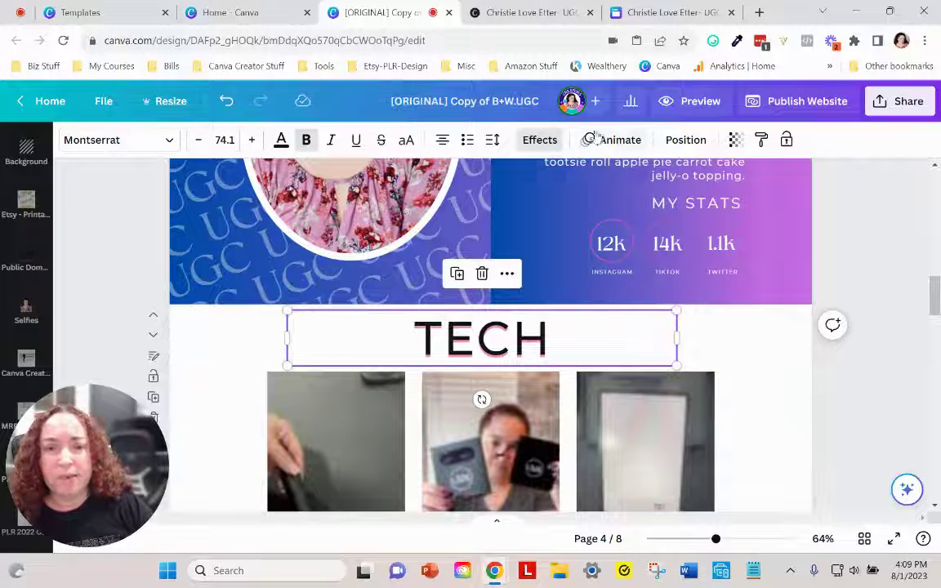
pyautogui.click(612, 139)
pyautogui.click(253, 335)
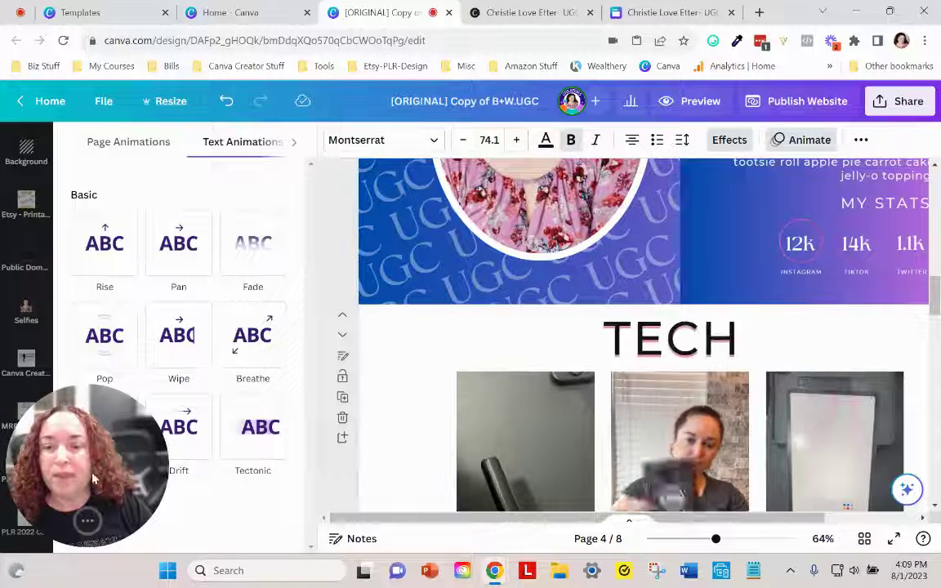
pyautogui.click(163, 343)
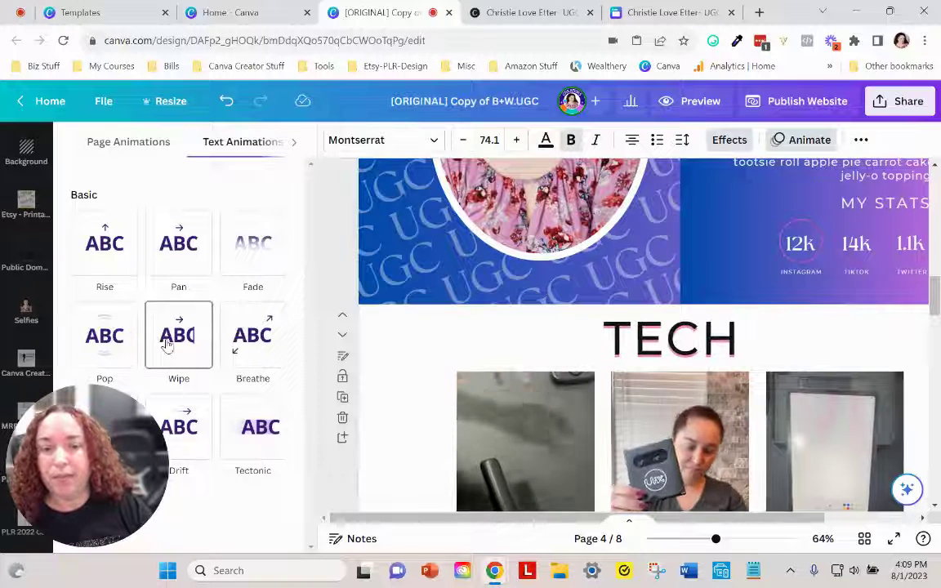
pyautogui.click(240, 433)
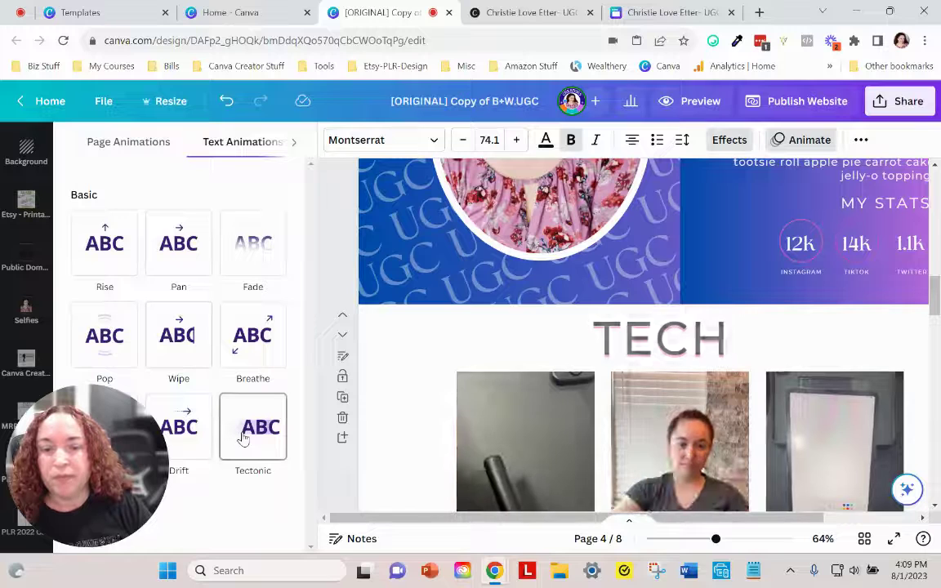
pyautogui.click(174, 323)
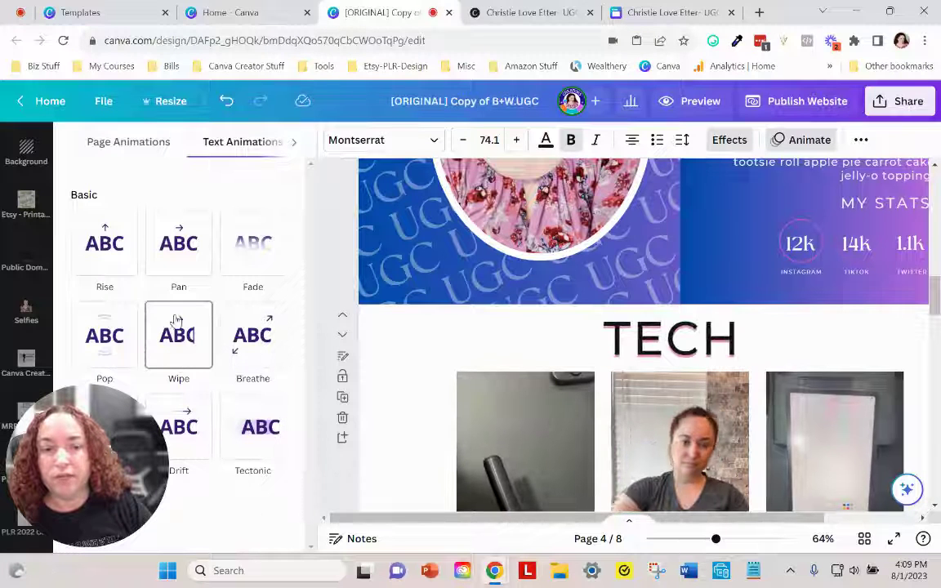
pyautogui.click(105, 327)
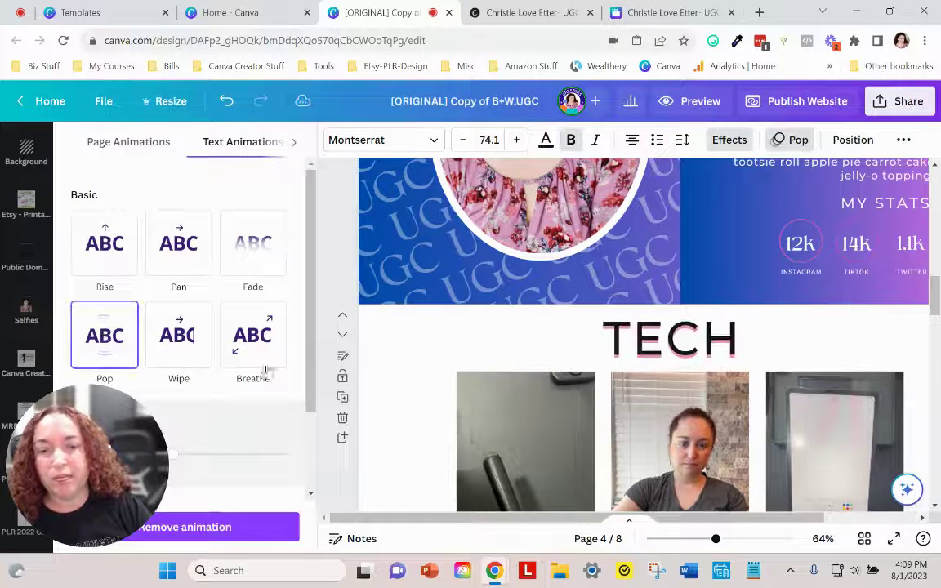
pyautogui.click(326, 482)
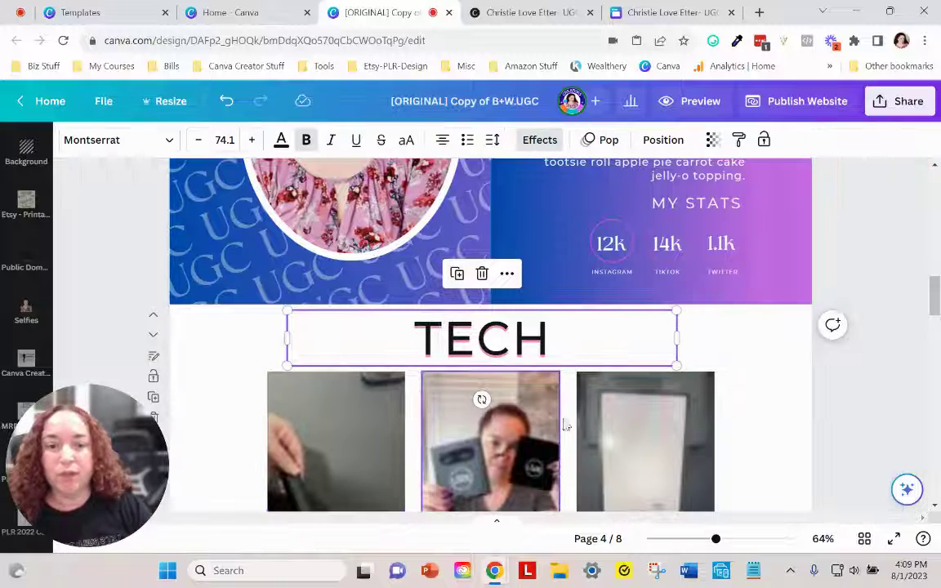
# Step: Apply the Pop text animation to the BEAUTY heading on page 5
pyautogui.scroll(-5, 563, 421)
pyautogui.click(538, 270)
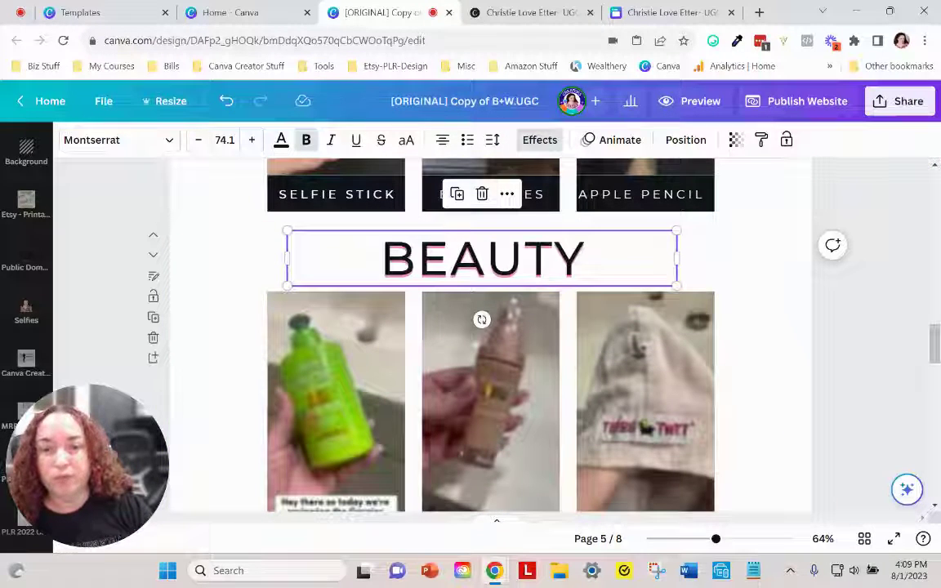
pyautogui.click(611, 141)
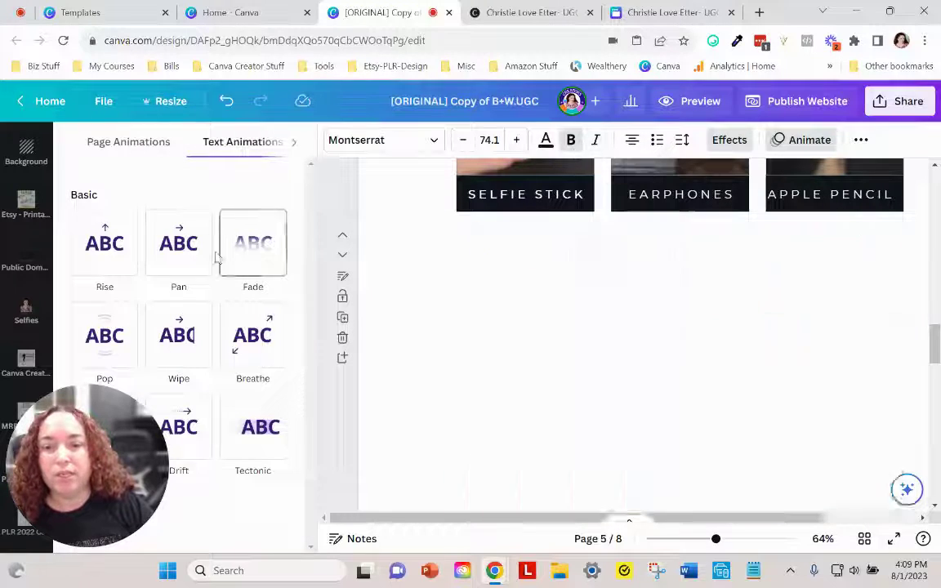
pyautogui.click(102, 333)
pyautogui.scroll(-10, 636, 336)
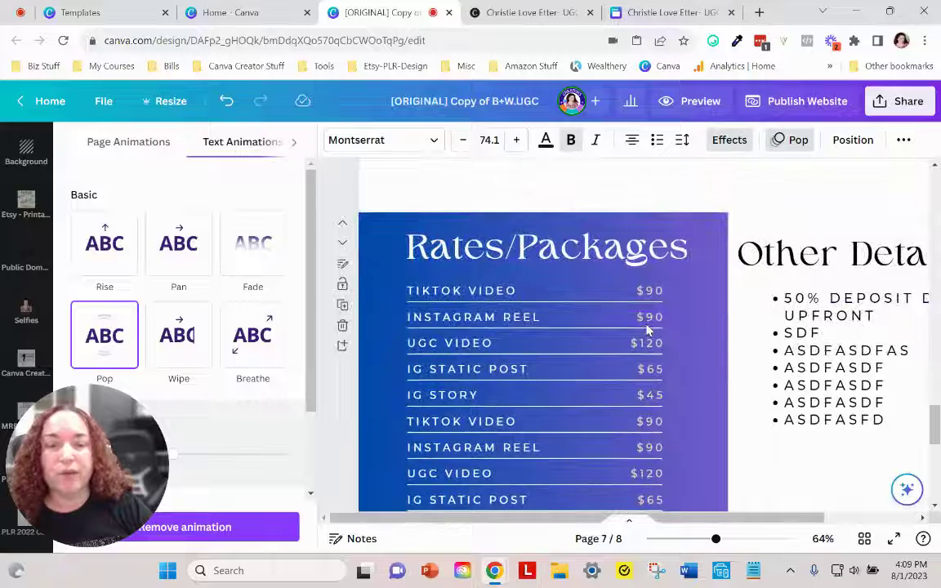
pyautogui.scroll(2, 647, 329)
pyautogui.click(343, 430)
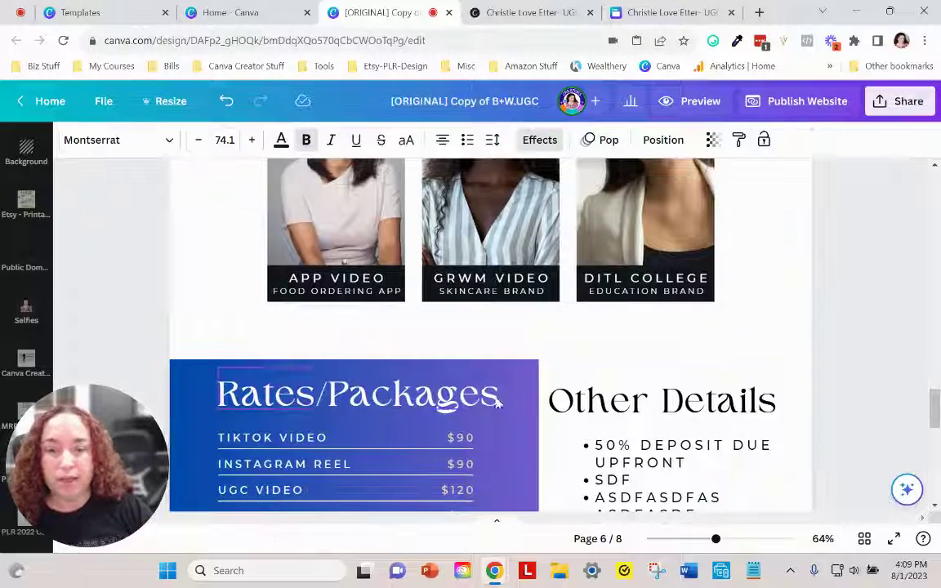
# Step: Apply the Pop photo animation to the portrait in the CONTACT section on page 8
pyautogui.scroll(-3, 456, 333)
pyautogui.scroll(-5, 361, 297)
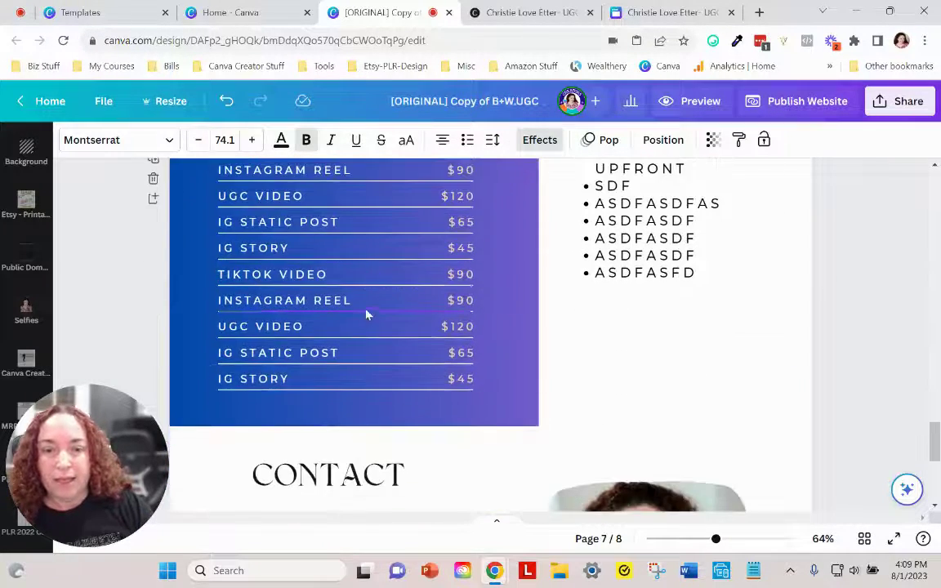
pyautogui.scroll(1, 477, 307)
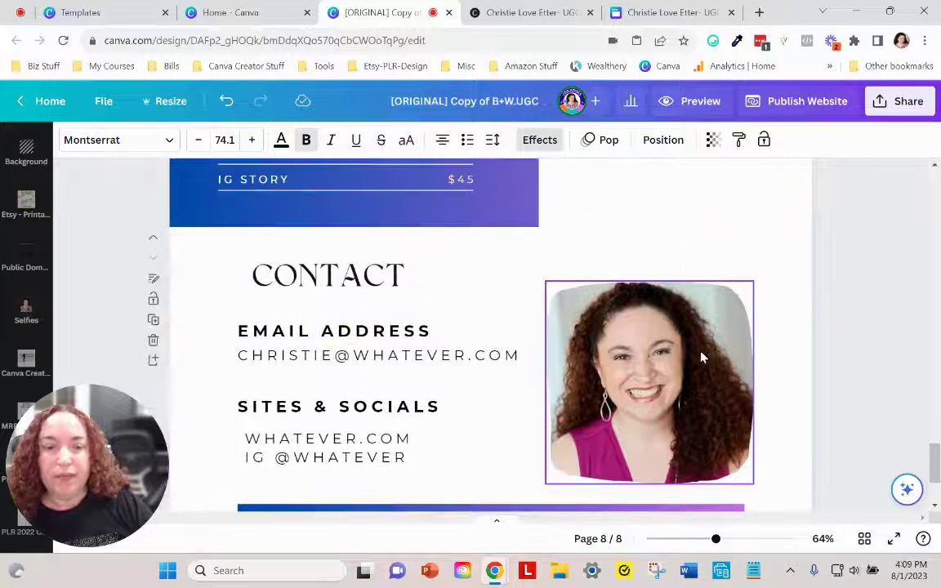
pyautogui.click(671, 342)
pyautogui.click(272, 140)
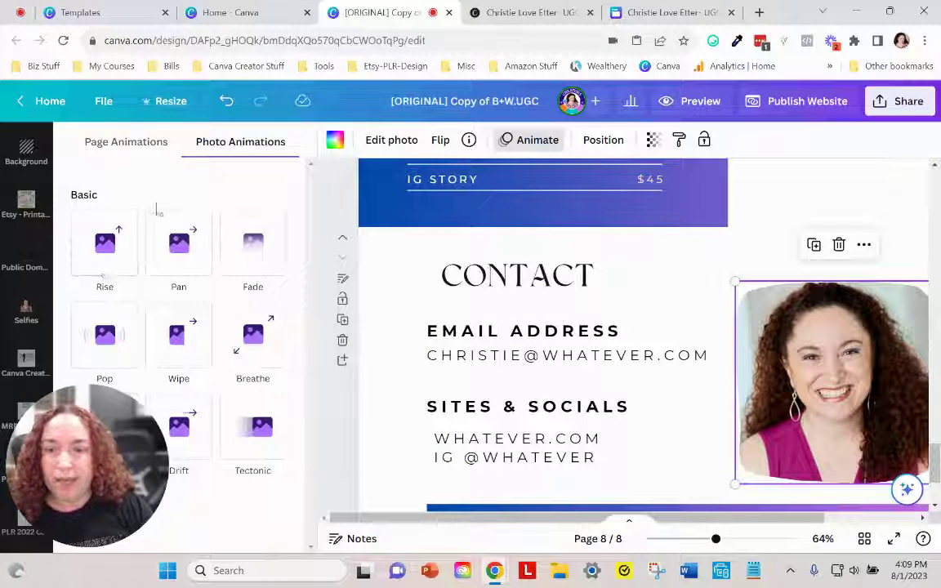
pyautogui.click(85, 352)
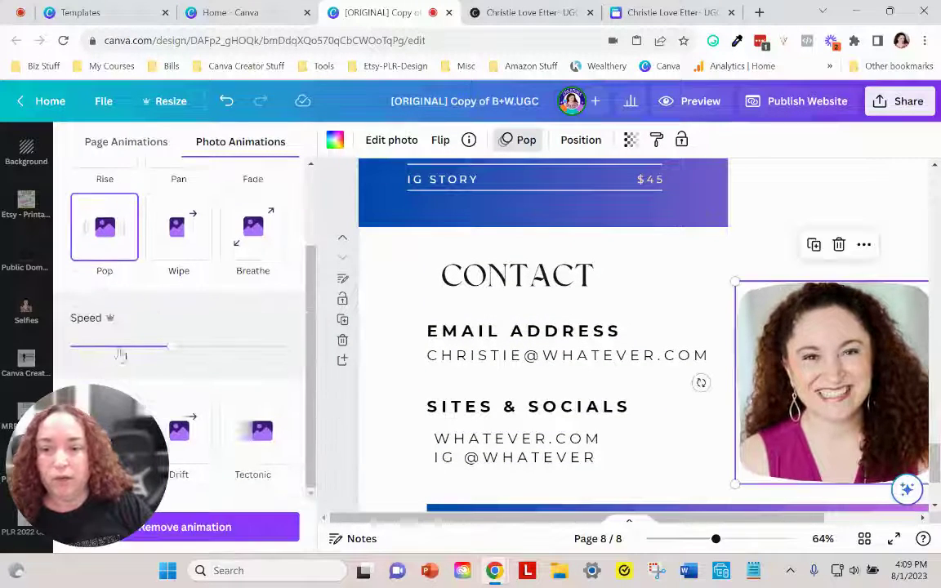
# Step: Change the CONTACT portrait's photo animation to Rise, set its direction to downward and reduce its speed to about a quarter of the range
pyautogui.scroll(1, 171, 298)
pyautogui.scroll(-1, 245, 300)
pyautogui.scroll(1, 200, 245)
pyautogui.click(106, 214)
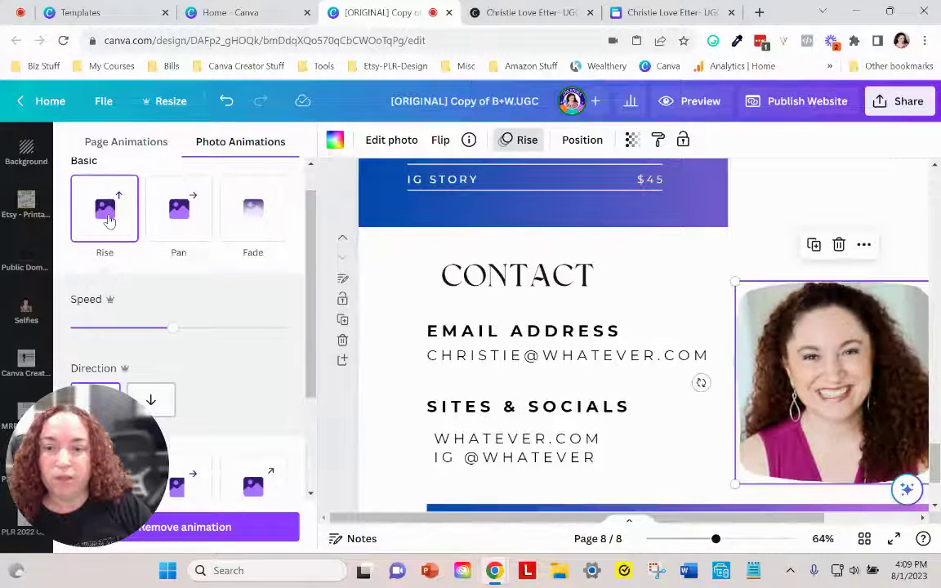
pyautogui.scroll(-1, 161, 321)
pyautogui.click(152, 328)
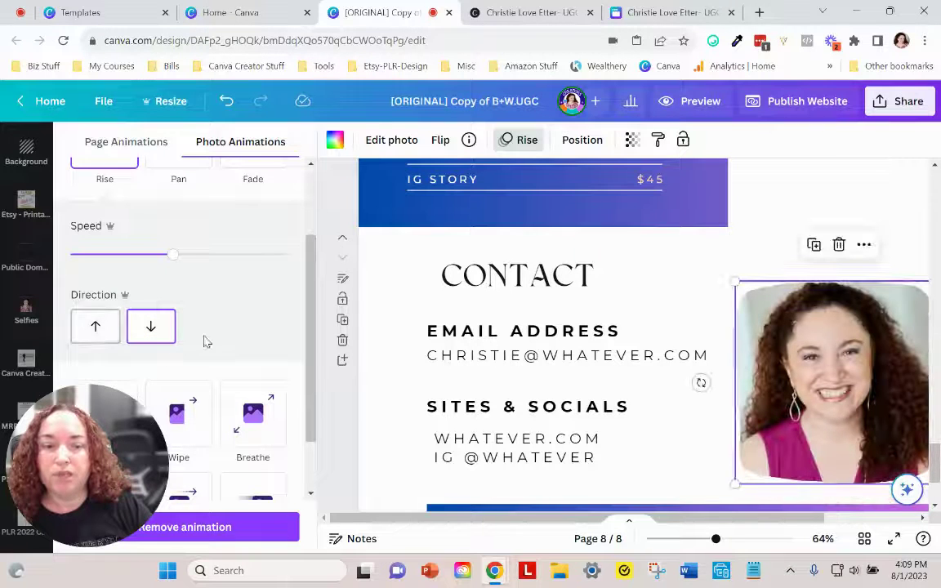
pyautogui.scroll(-1, 213, 325)
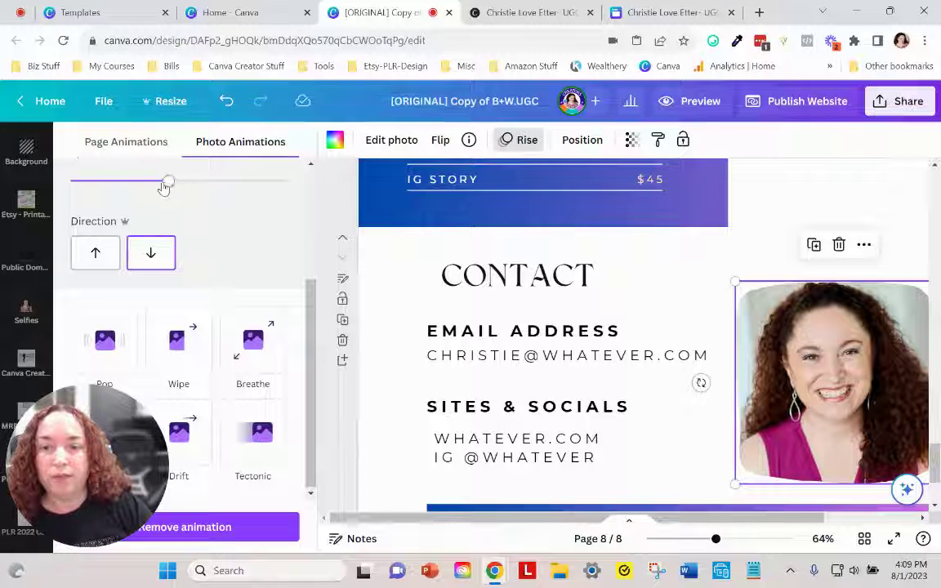
pyautogui.click(120, 183)
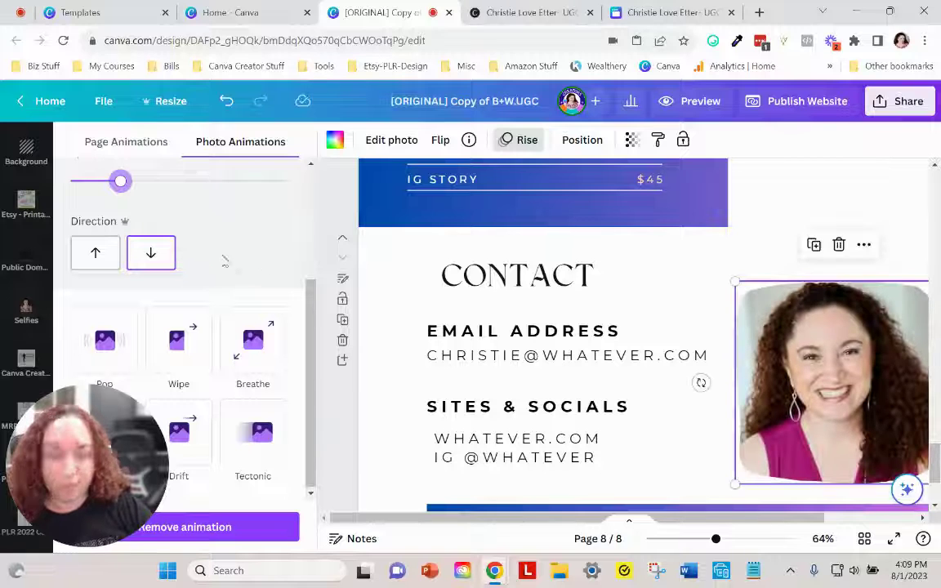
pyautogui.scroll(1, 219, 252)
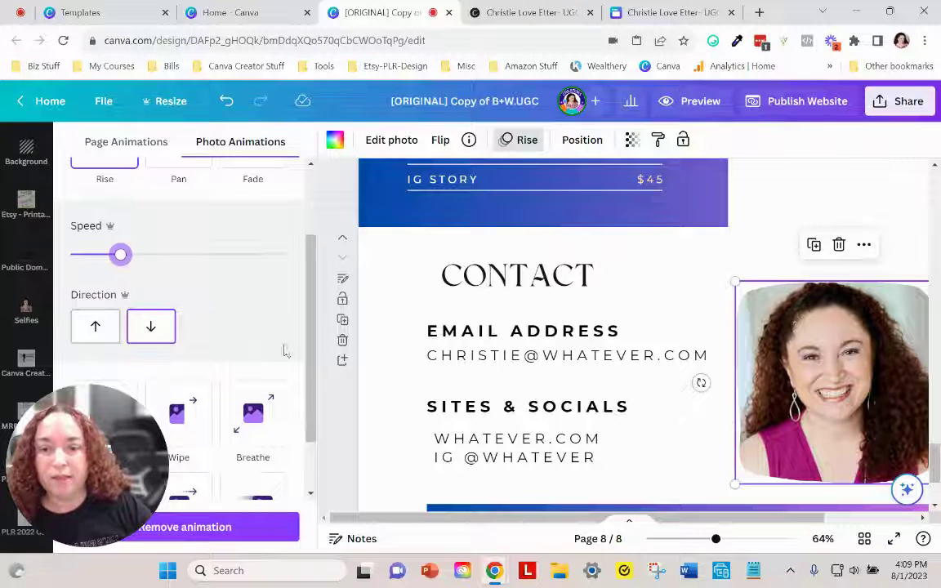
pyautogui.press('Escape')
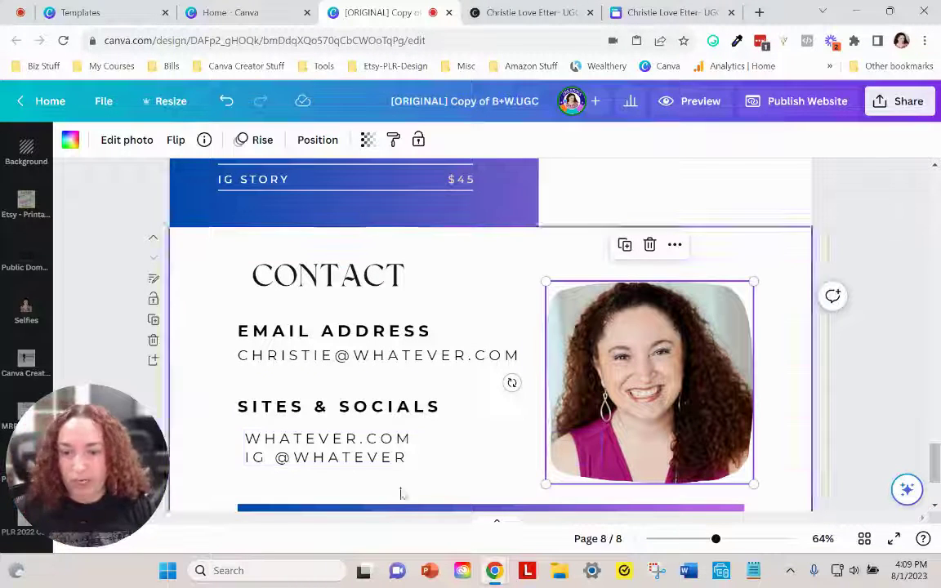
# Step: Return to the TECH section on page 4 and search the elements library for "tech"
pyautogui.scroll(-2, 593, 399)
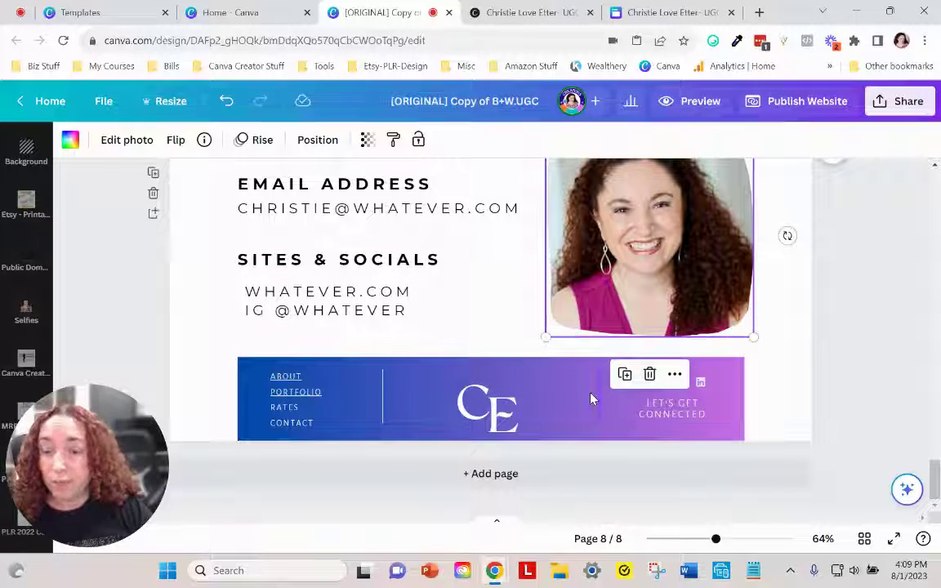
pyautogui.moveTo(936, 472); pyautogui.dragTo(936, 300)
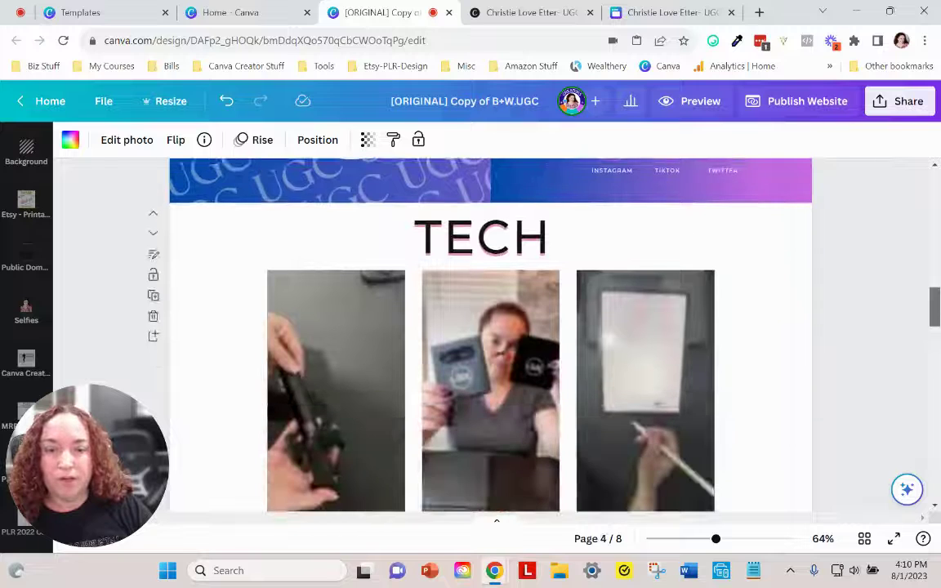
pyautogui.scroll(-1, 777, 332)
pyautogui.scroll(1, 777, 332)
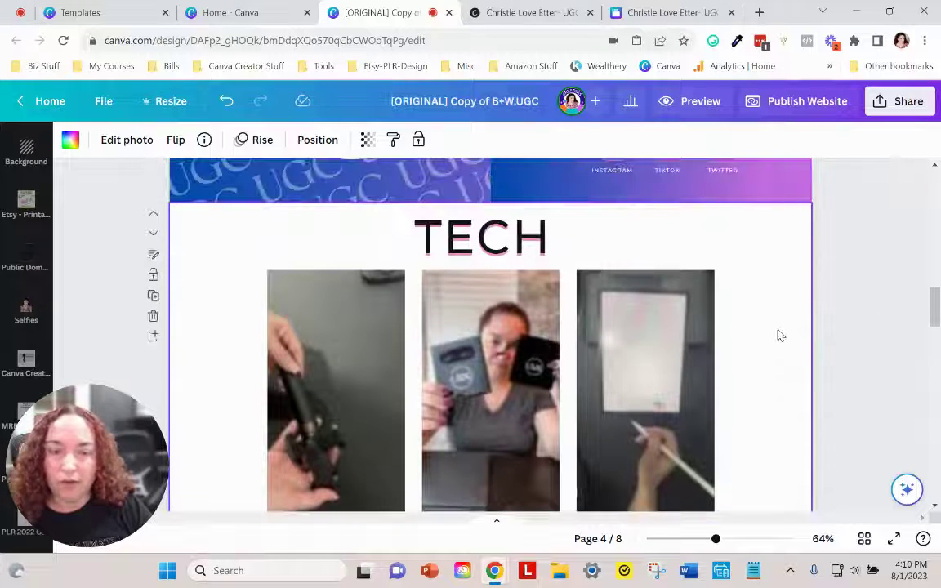
pyautogui.moveTo(69, 431); pyautogui.dragTo(836, 430)
pyautogui.scroll(5, 45, 247)
pyautogui.click(27, 211)
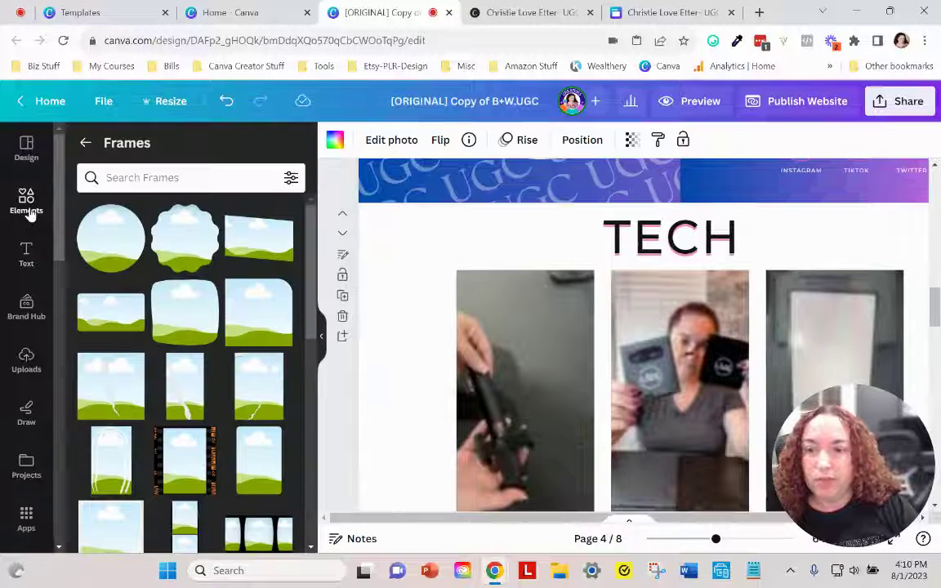
pyautogui.click(86, 143)
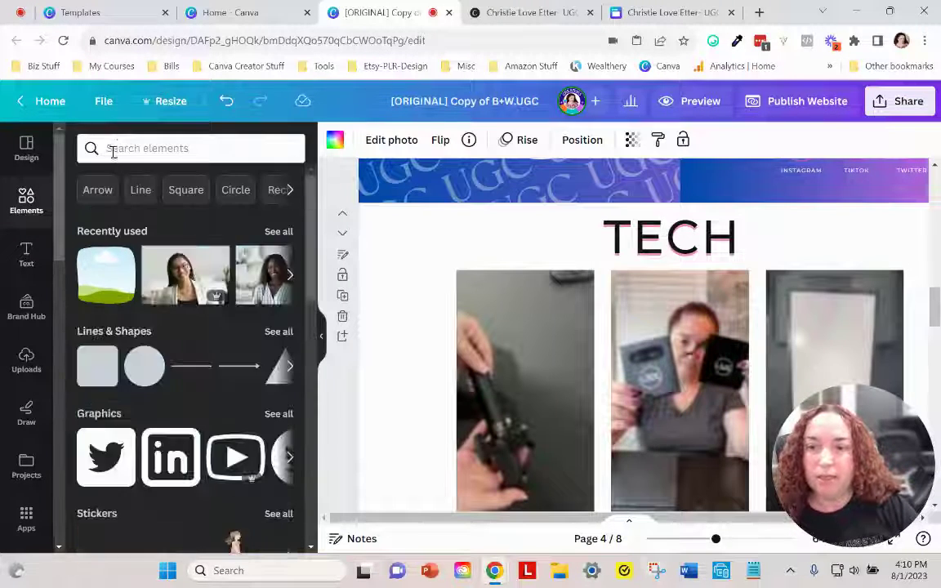
pyautogui.click(117, 147)
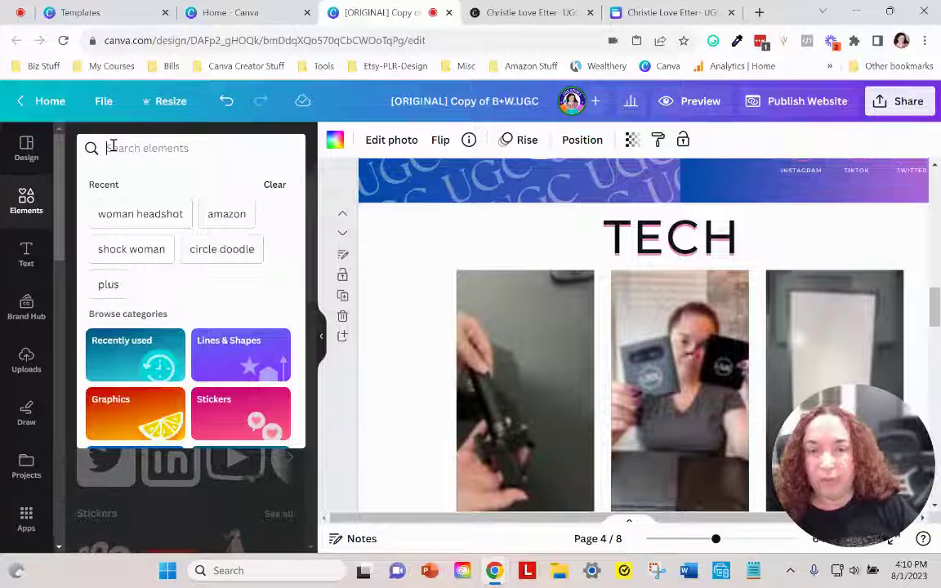
pyautogui.write('tec')
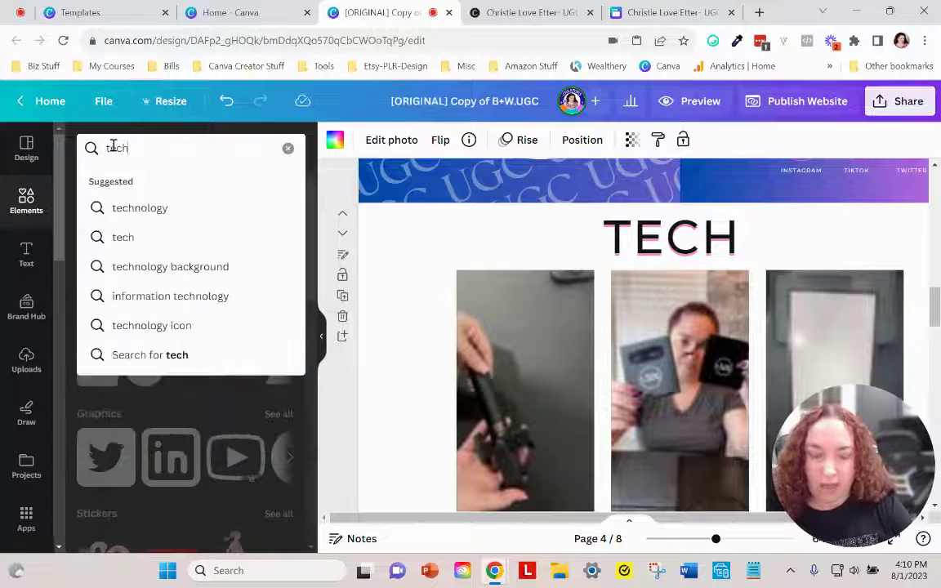
pyautogui.write('h')
pyautogui.press('Return')
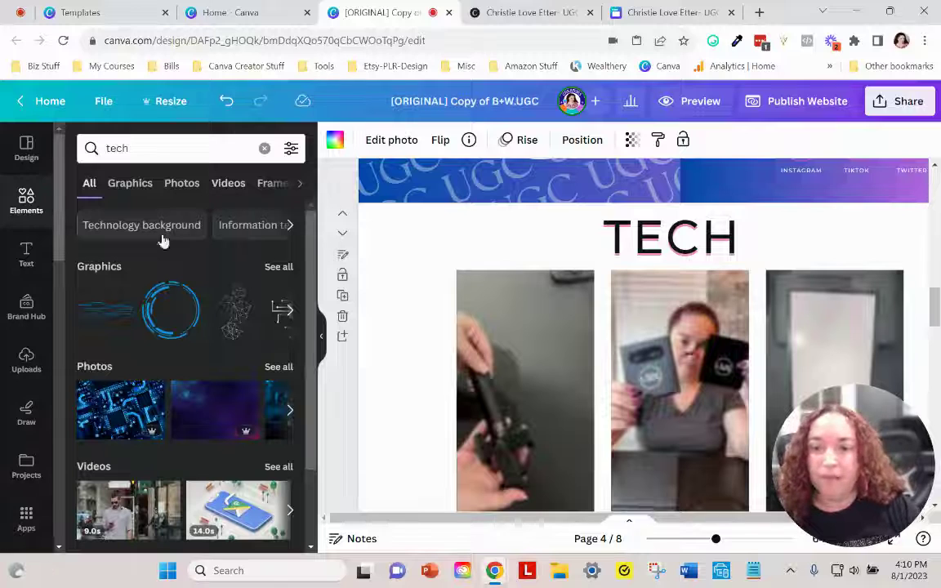
# Step: Filter the tech results to Animated elements only and show all matching graphics
pyautogui.click(291, 149)
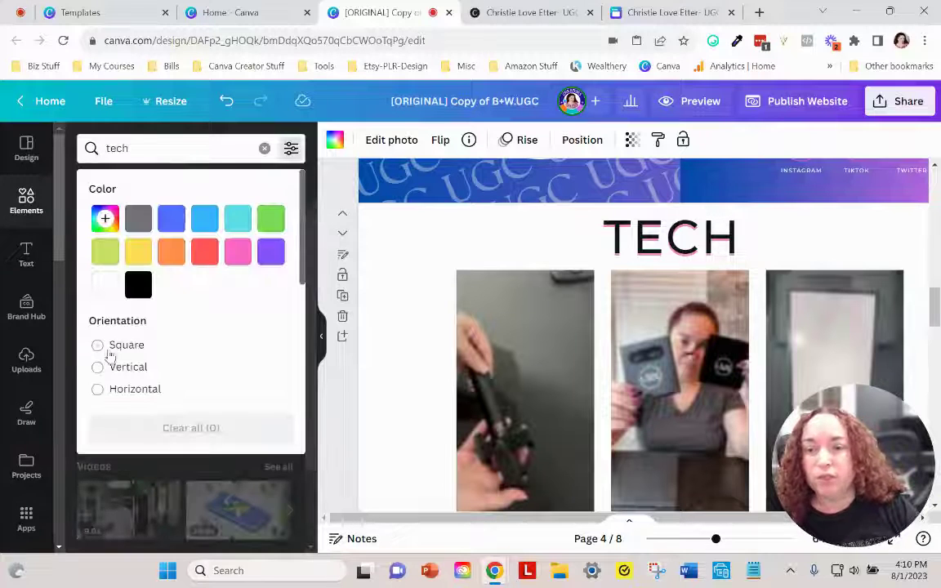
pyautogui.scroll(-2, 123, 356)
pyautogui.click(96, 322)
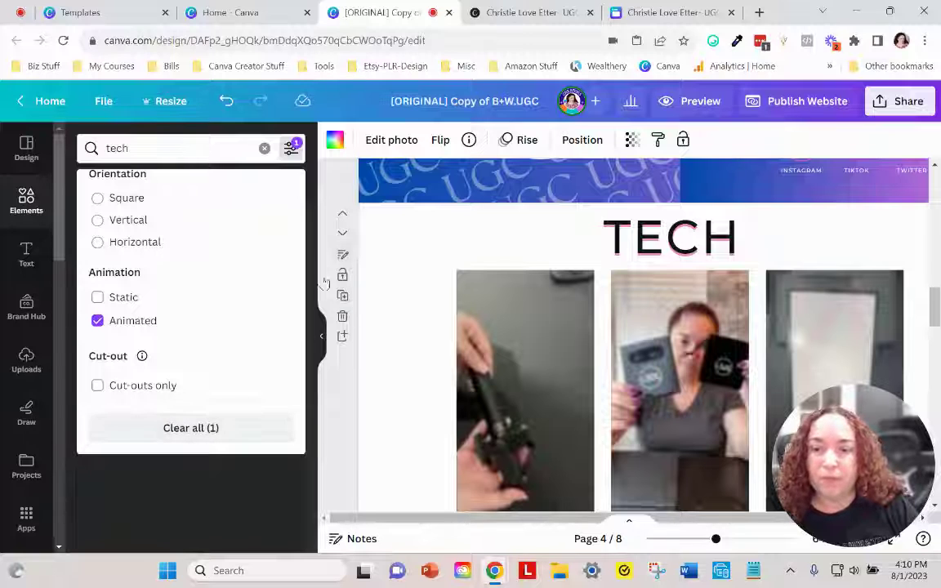
pyautogui.click(334, 448)
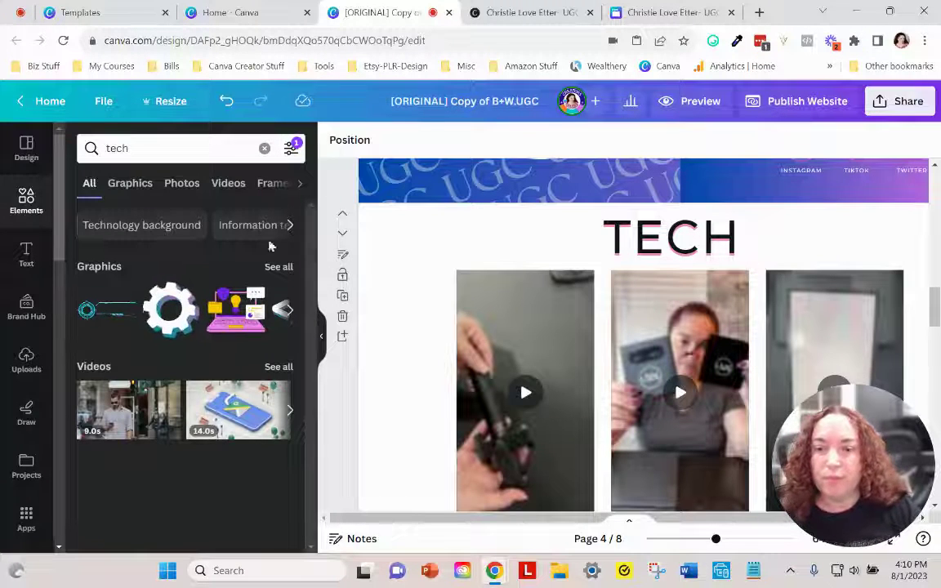
pyautogui.click(277, 267)
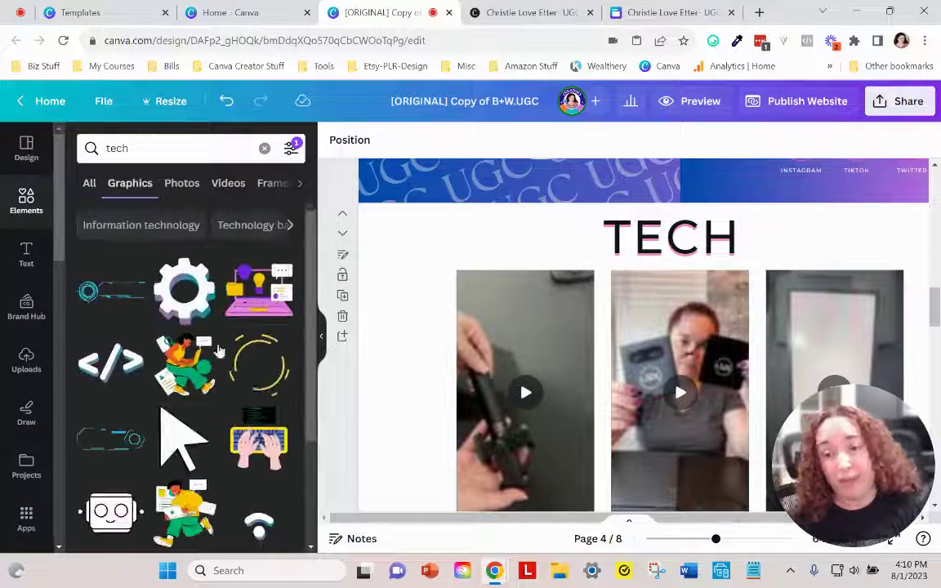
# Step: Try the animated green and yellow loading bar on page 4, scaled down over the videos, and delete it
pyautogui.scroll(-3, 220, 412)
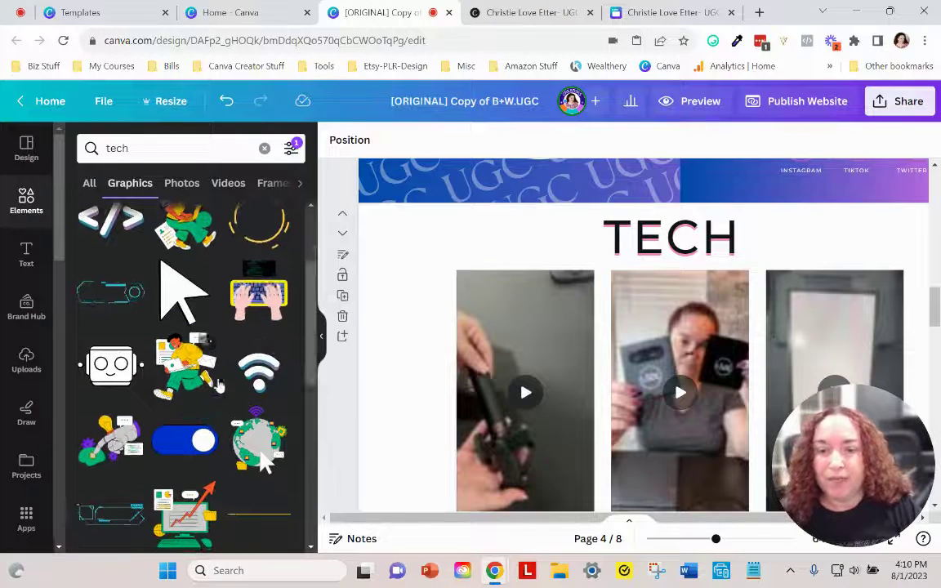
pyautogui.scroll(-5, 140, 392)
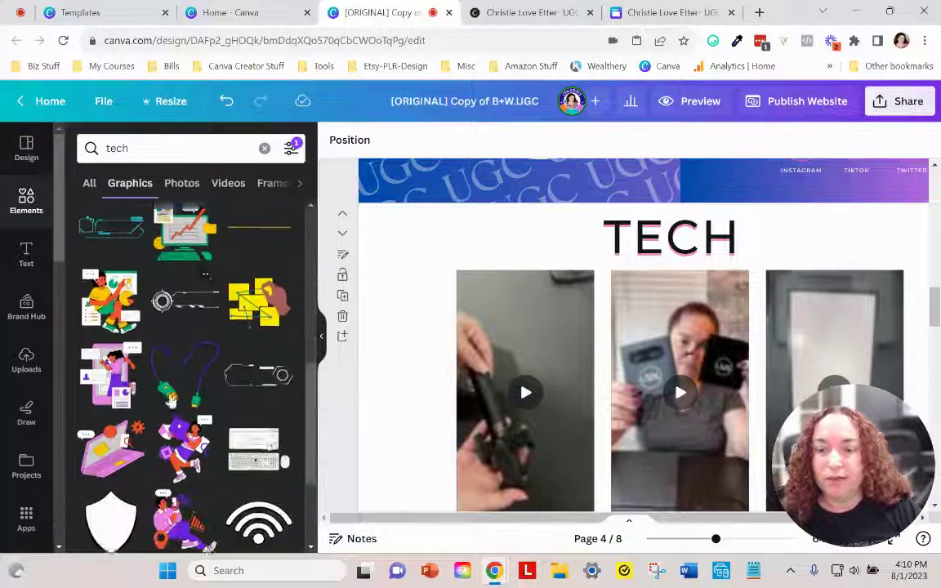
pyautogui.scroll(-4, 175, 394)
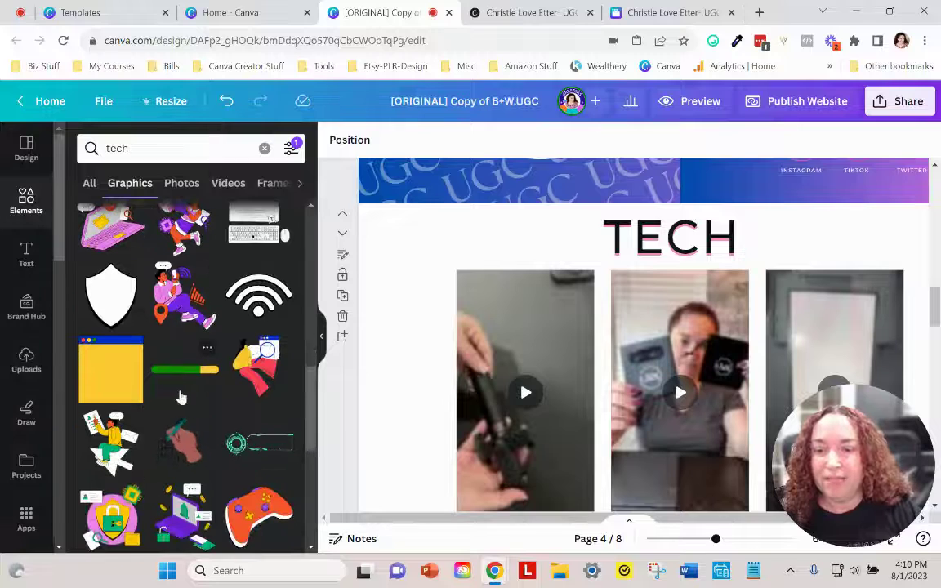
pyautogui.scroll(-1, 225, 395)
pyautogui.click(184, 298)
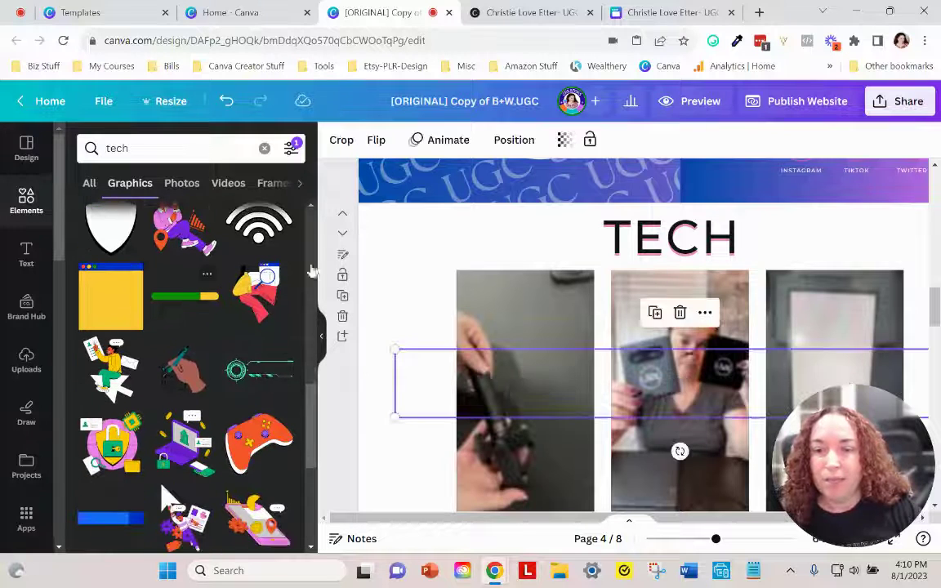
pyautogui.moveTo(535, 384); pyautogui.dragTo(414, 336)
pyautogui.moveTo(347, 324); pyautogui.dragTo(759, 366)
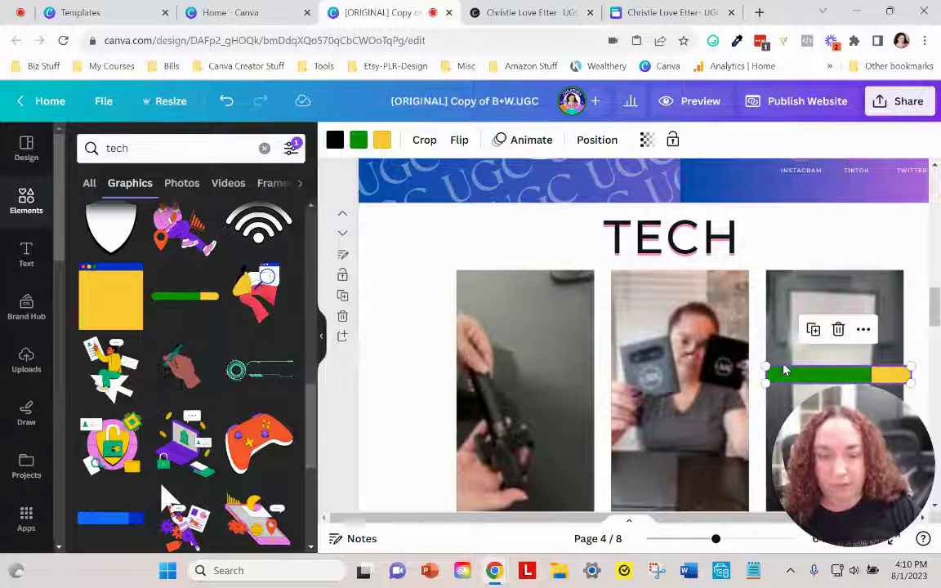
pyautogui.press('Delete')
# Step: Browse more of the animated tech graphics, and search the graphics for "laptop" instead
pyautogui.scroll(-5, 168, 490)
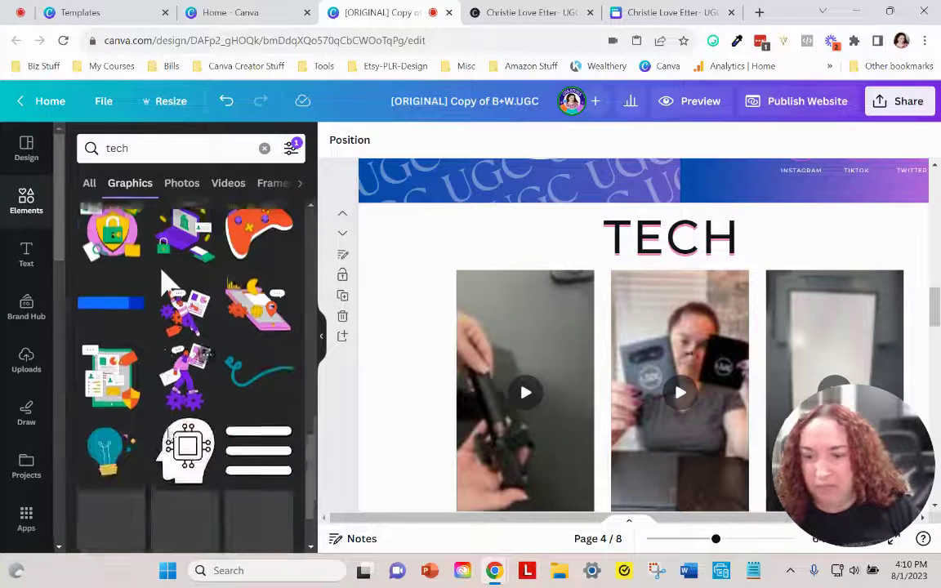
pyautogui.scroll(-6, 168, 435)
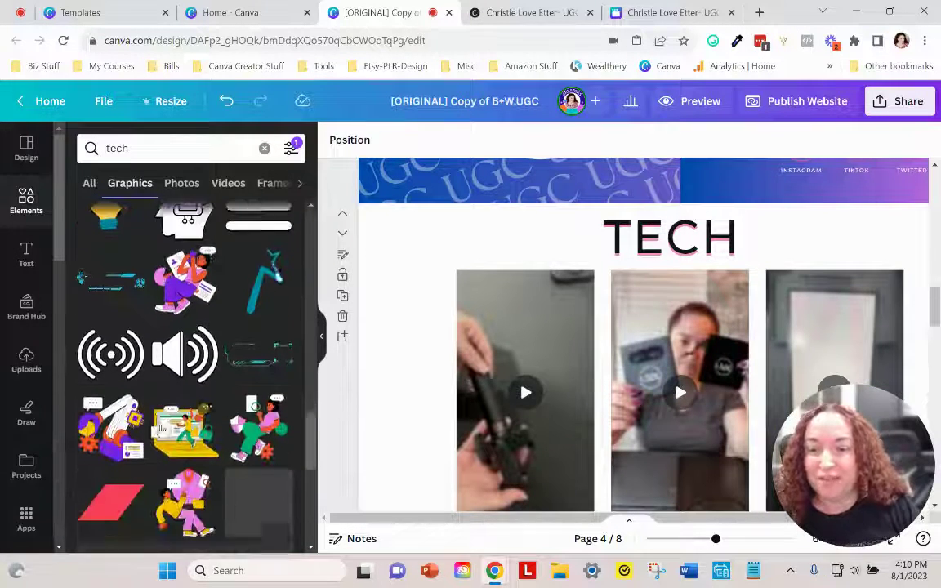
pyautogui.scroll(-2, 172, 431)
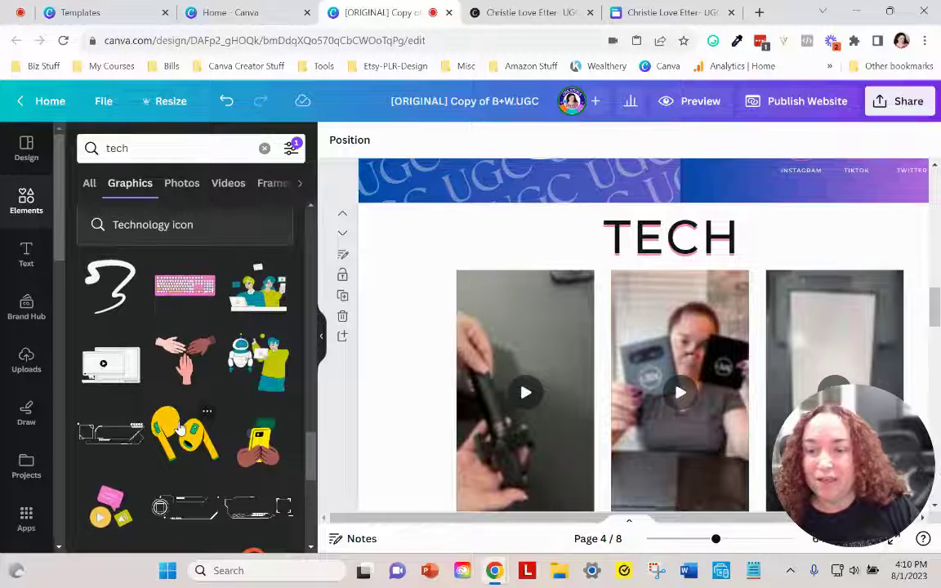
pyautogui.scroll(3, 171, 408)
pyautogui.click(139, 183)
pyautogui.click(153, 148)
pyautogui.write('laop')
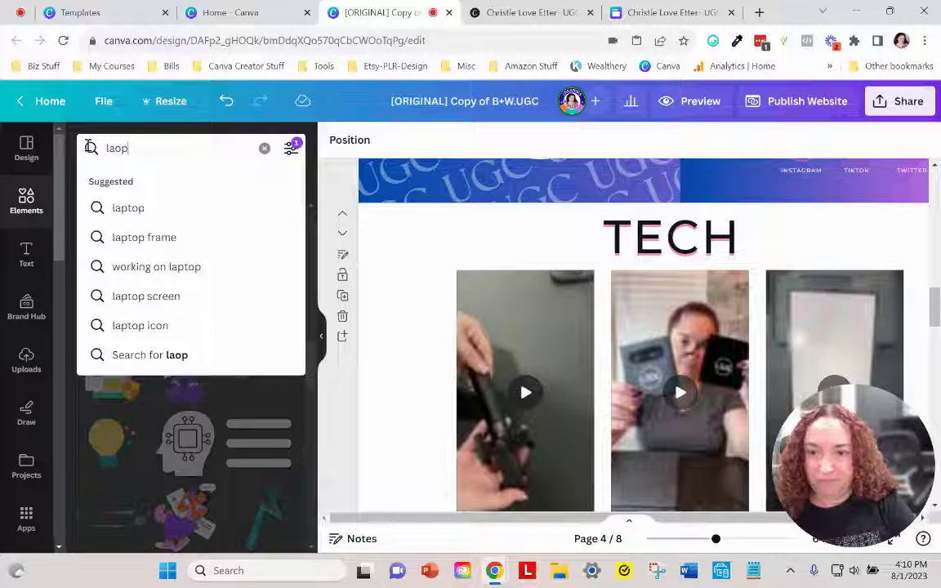
pyautogui.press('BackSpace')
pyautogui.press('BackSpace')
pyautogui.write('pto')
pyautogui.press('Return')
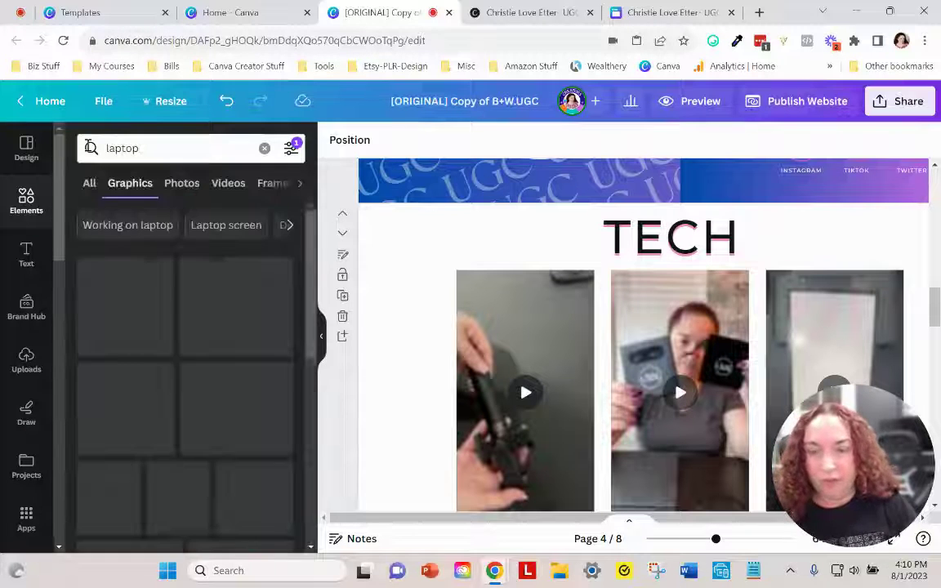
# Step: Insert the animated pink laptop with floating icons on page 4, shrink it and place it to the left of the TECH heading
pyautogui.scroll(-3, 204, 372)
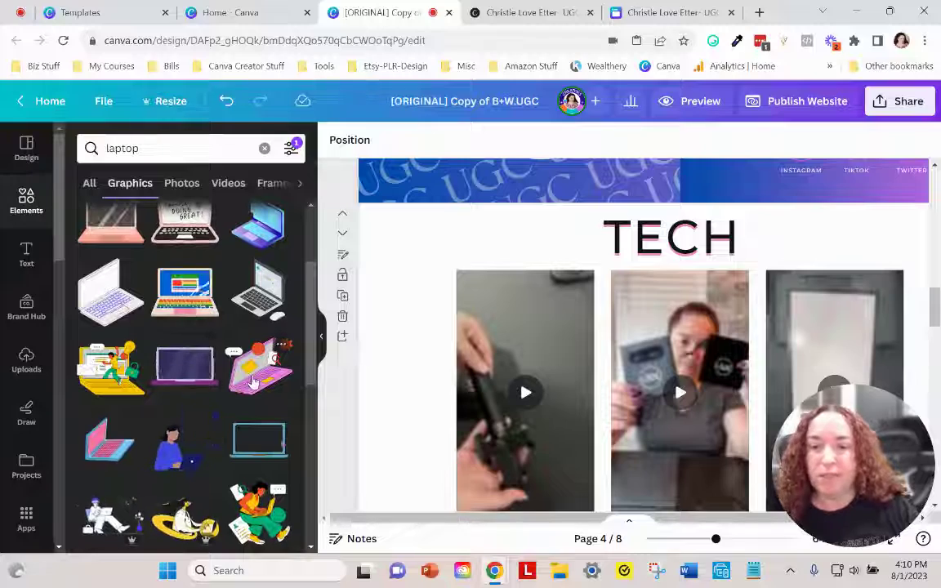
pyautogui.click(253, 384)
pyautogui.moveTo(555, 322); pyautogui.dragTo(351, 236)
pyautogui.moveTo(644, 441); pyautogui.dragTo(464, 286)
pyautogui.moveTo(411, 229); pyautogui.dragTo(455, 288)
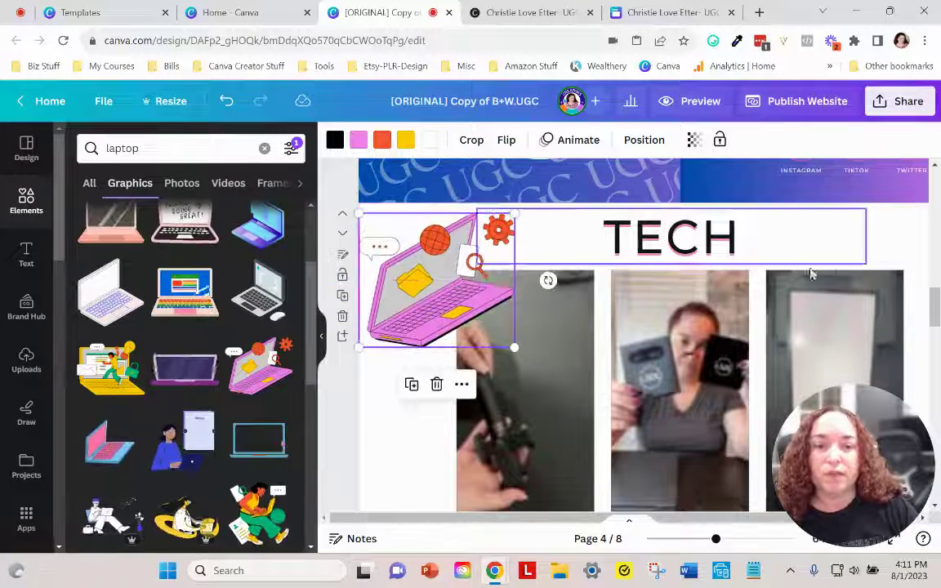
pyautogui.click(823, 513)
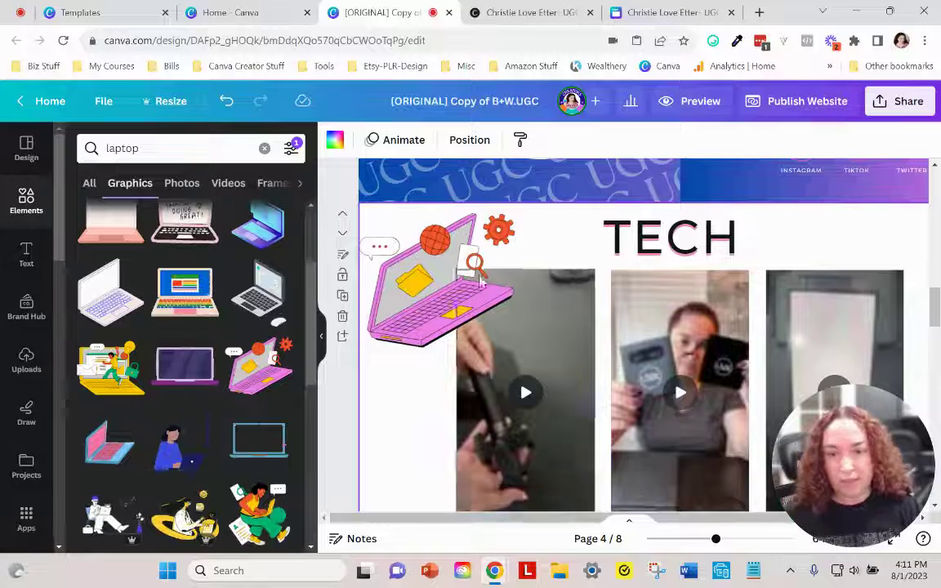
pyautogui.moveTo(359, 348); pyautogui.dragTo(411, 300)
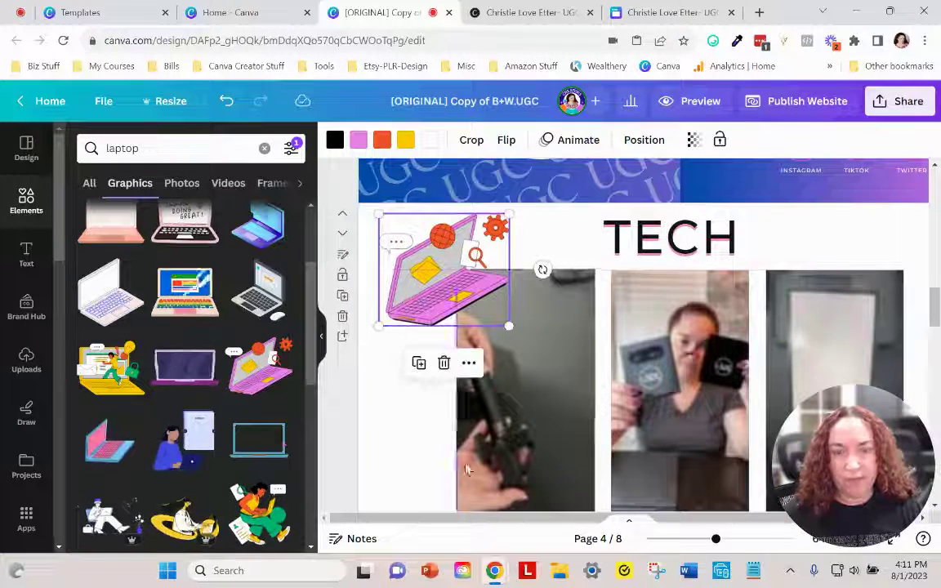
pyautogui.click(431, 457)
# Step: Delete the pink laptop graphic from the TECH section on page 4
pyautogui.scroll(-1, 114, 325)
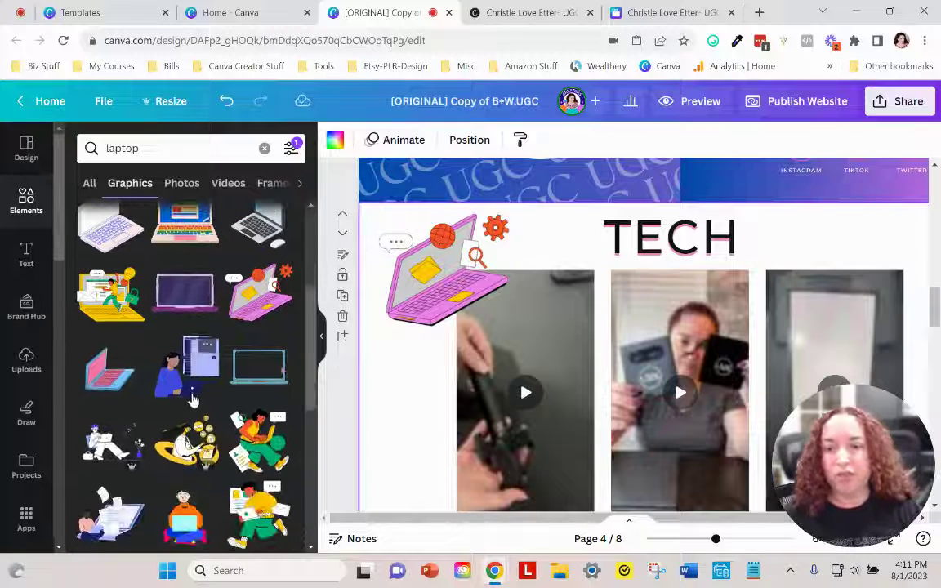
pyautogui.click(441, 282)
pyautogui.press('Delete')
# Step: Insert the animated purple laptop graphic on page 4, shrink it and move it over the selfie stick video
pyautogui.click(178, 309)
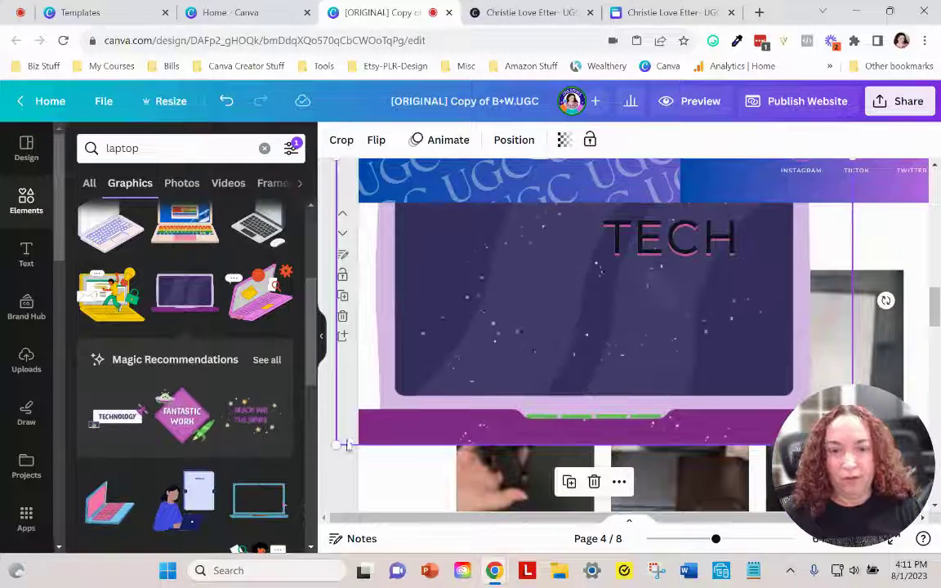
pyautogui.moveTo(336, 445); pyautogui.dragTo(649, 355)
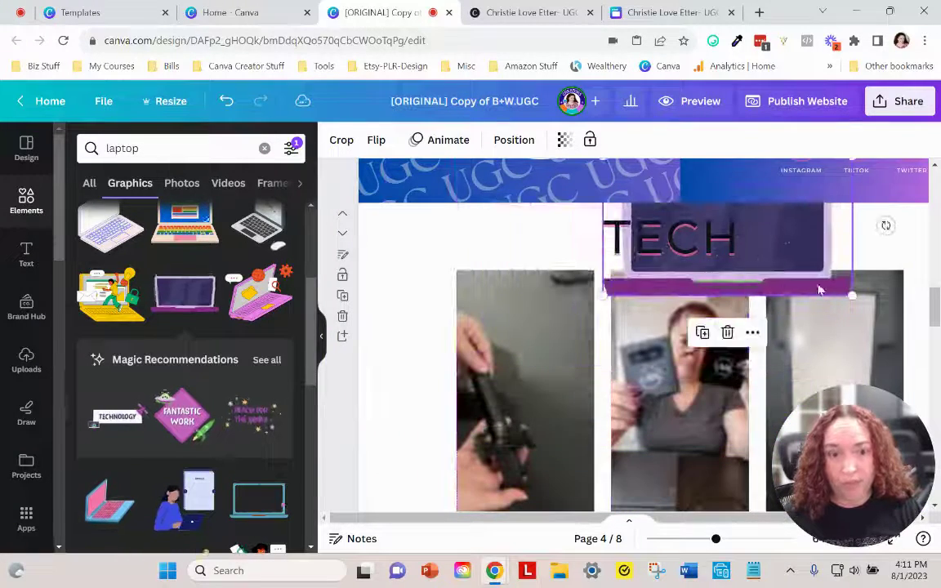
pyautogui.moveTo(731, 270); pyautogui.dragTo(548, 334)
pyautogui.moveTo(359, 235); pyautogui.dragTo(393, 269)
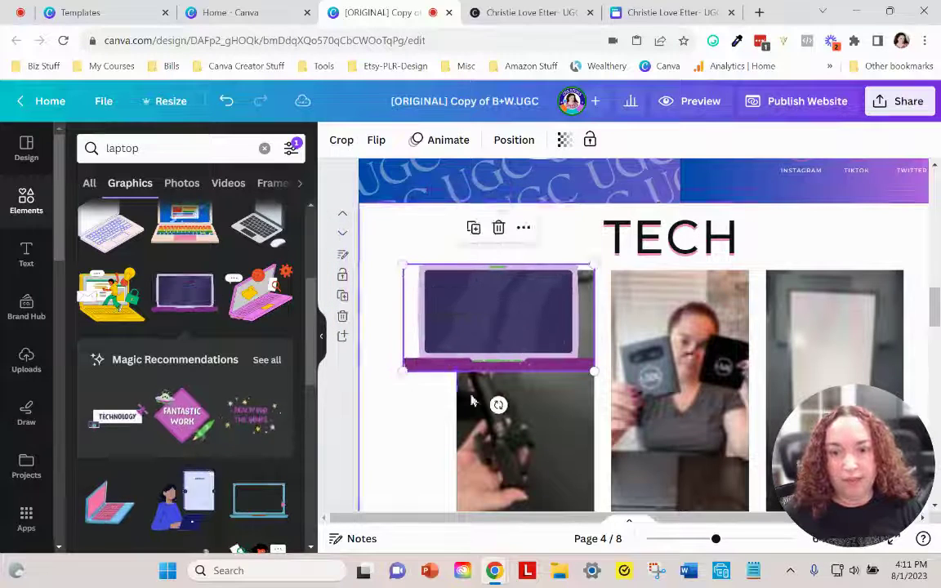
# Step: Tilt the purple laptop counterclockwise and place it to the left of the TECH heading, overlapping the first video's corner
pyautogui.moveTo(497, 401); pyautogui.dragTo(521, 401)
pyautogui.moveTo(527, 317); pyautogui.dragTo(479, 257)
pyautogui.moveTo(572, 214); pyautogui.dragTo(471, 223)
pyautogui.moveTo(407, 279); pyautogui.dragTo(419, 250)
pyautogui.click(492, 397)
# Step: Review the pages from the TECH section through to the contact page with the graphics list hidden, and return to page 1
pyautogui.scroll(-1, 493, 397)
pyautogui.scroll(-1, 492, 397)
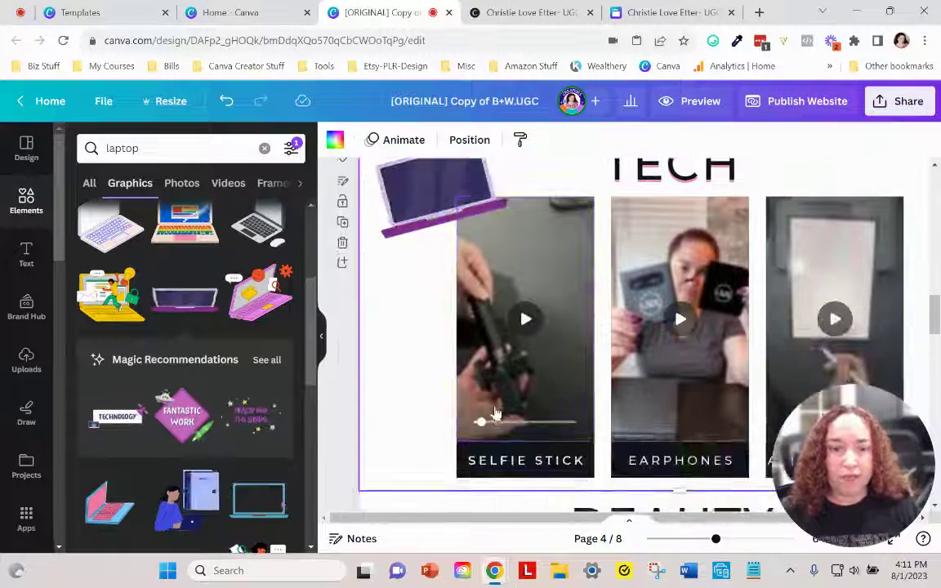
pyautogui.scroll(-2, 523, 420)
pyautogui.scroll(-3, 539, 420)
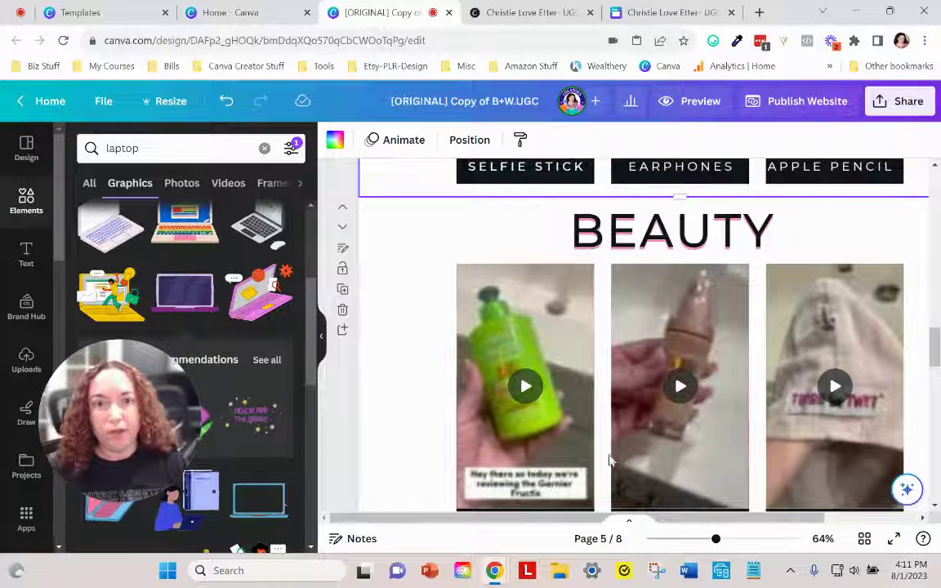
pyautogui.scroll(-5, 854, 447)
pyautogui.scroll(-15, 646, 243)
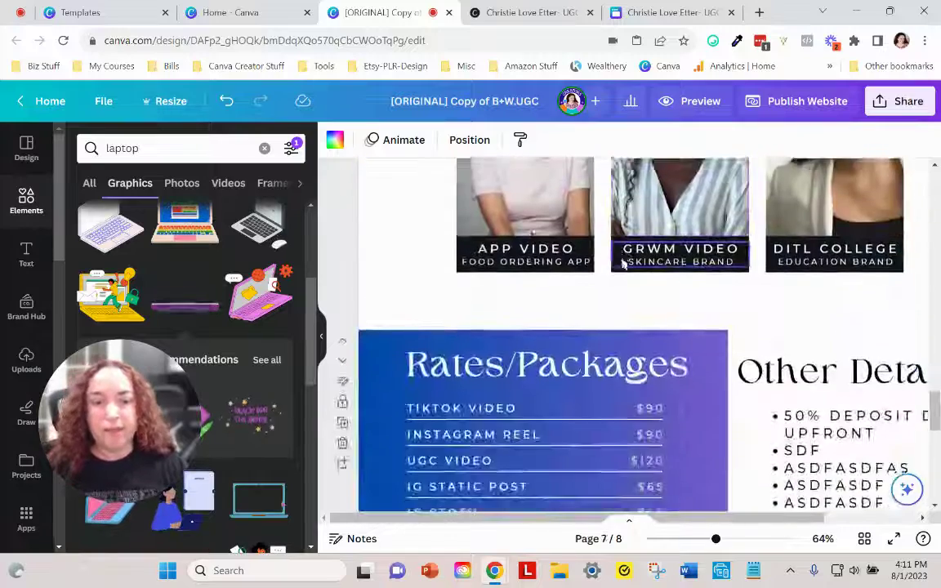
pyautogui.scroll(3, 617, 336)
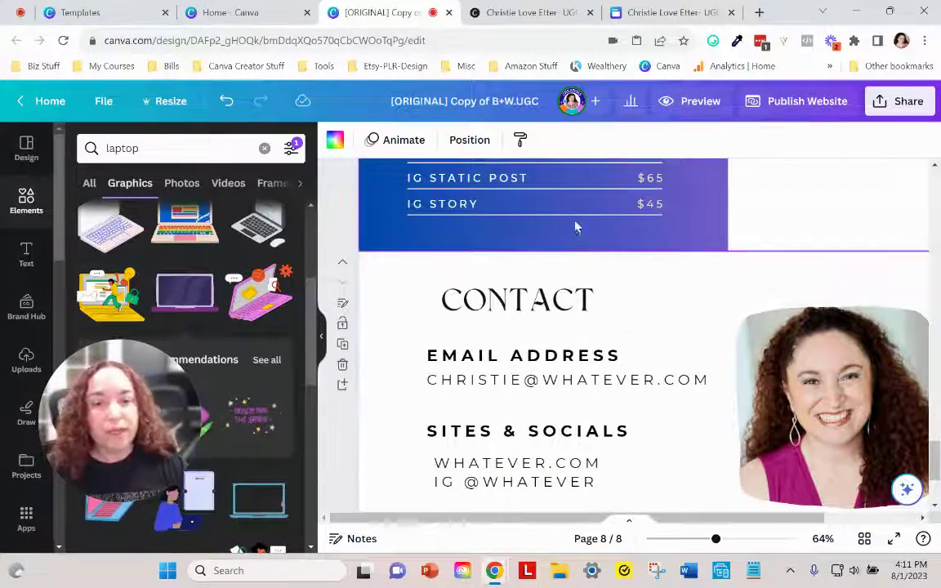
pyautogui.click(321, 344)
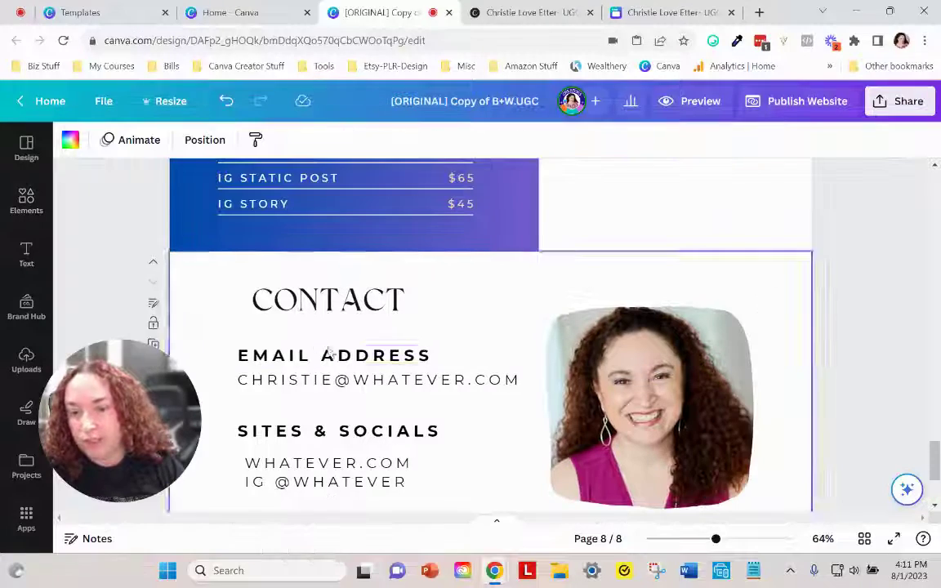
pyautogui.scroll(10, 525, 363)
pyautogui.scroll(15, 490, 335)
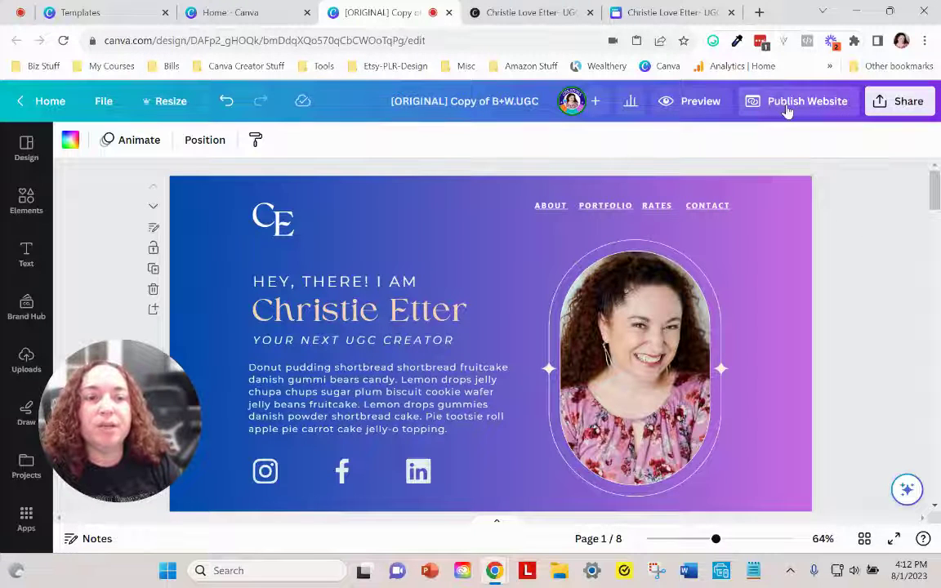
# Step: Open the website publishing settings and set the site to publish with navigation
pyautogui.click(786, 104)
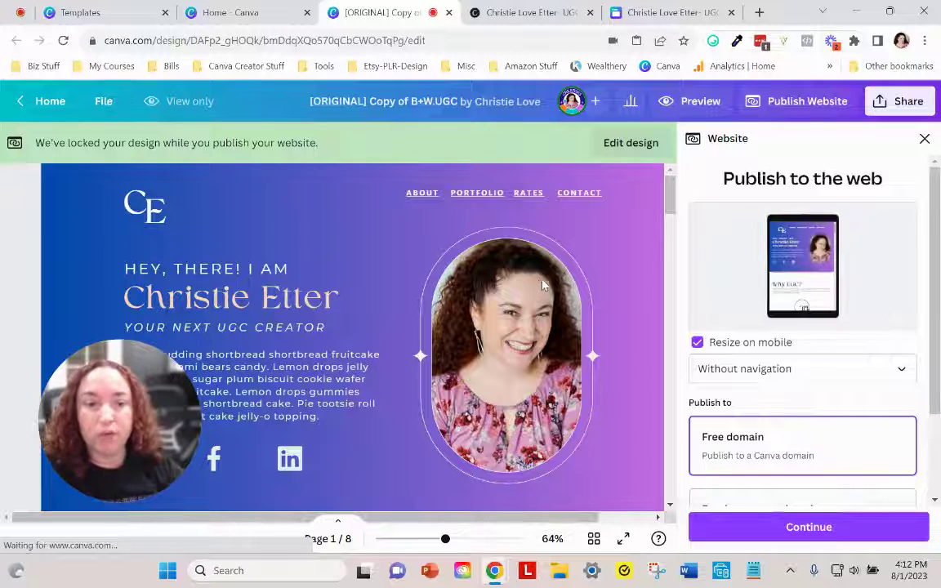
pyautogui.scroll(-2, 866, 337)
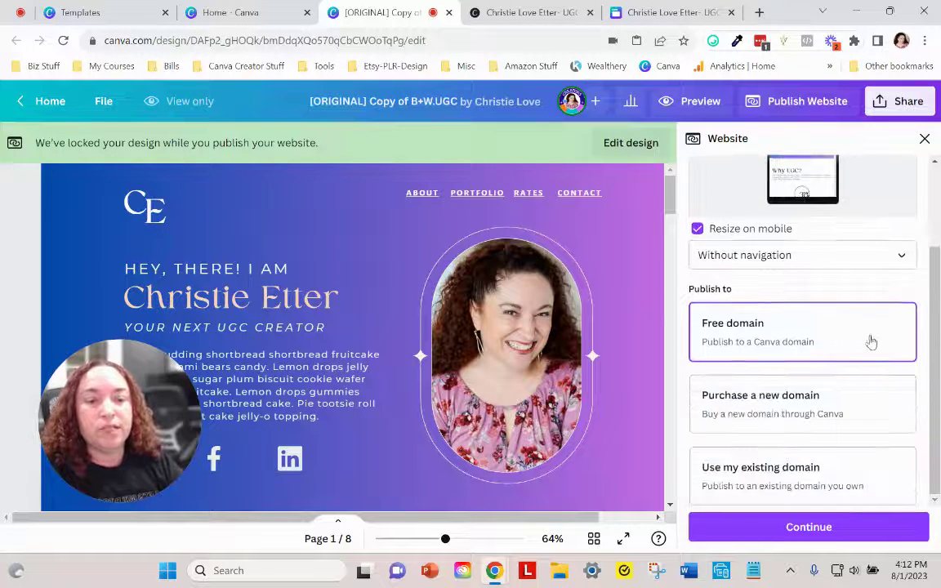
pyautogui.scroll(2, 832, 261)
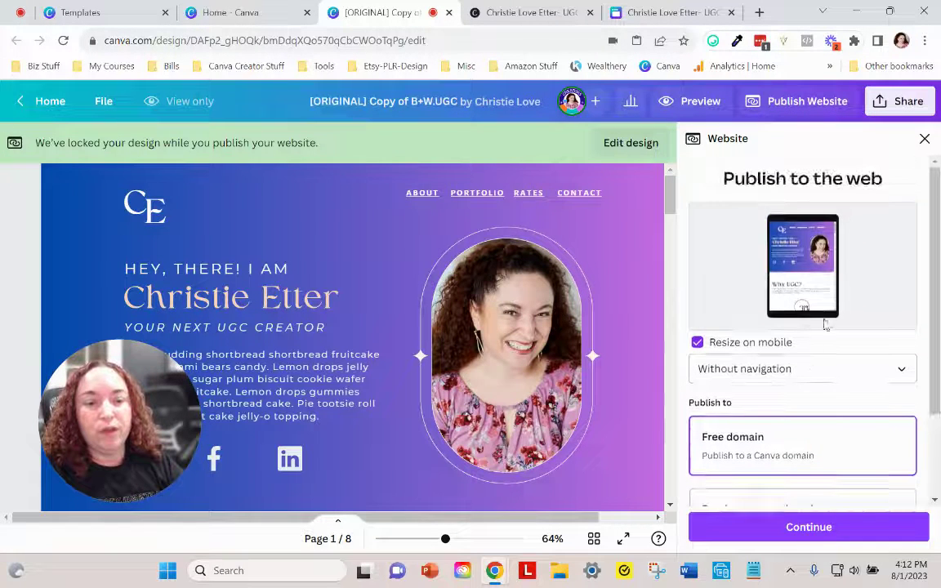
pyautogui.click(802, 372)
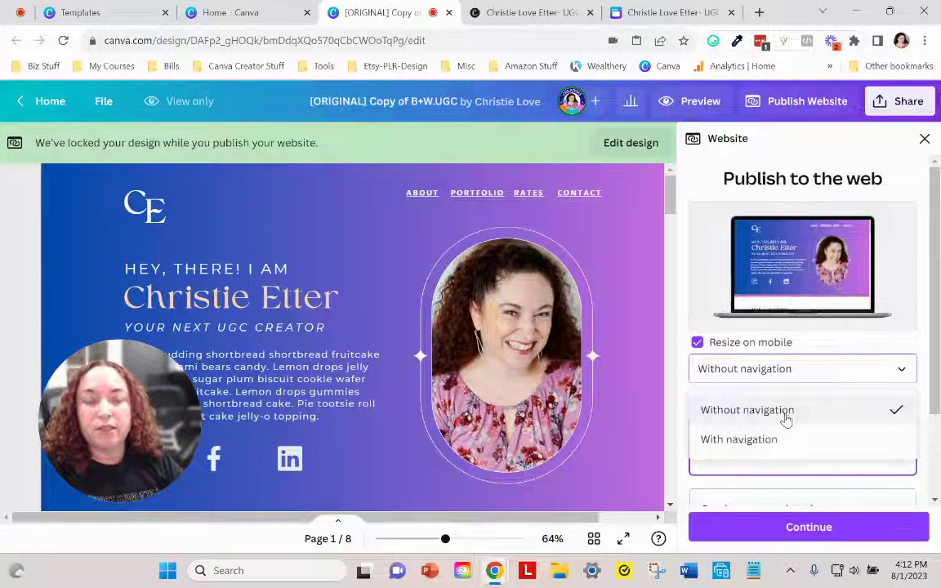
pyautogui.click(785, 415)
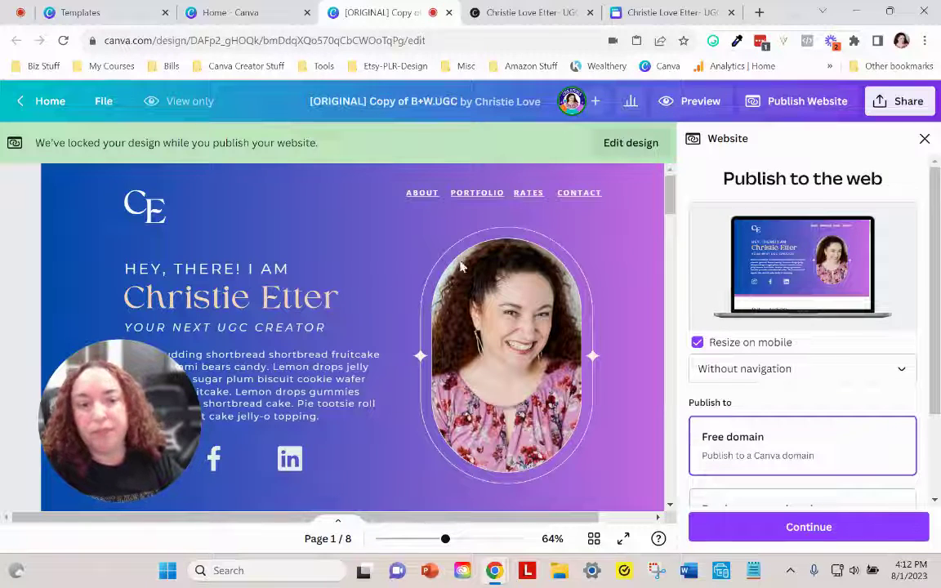
pyautogui.click(774, 369)
pyautogui.click(746, 440)
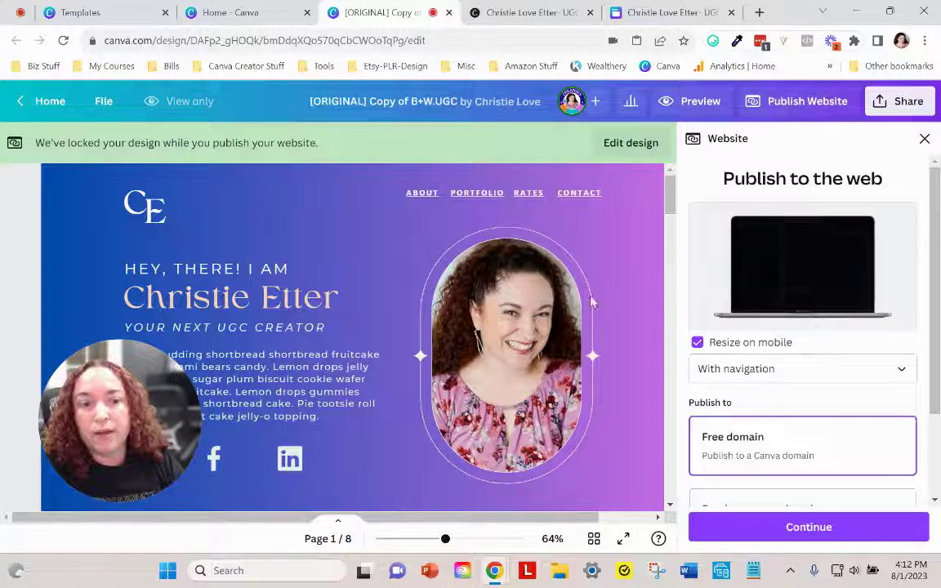
pyautogui.scroll(-2, 607, 272)
pyautogui.scroll(2, 607, 272)
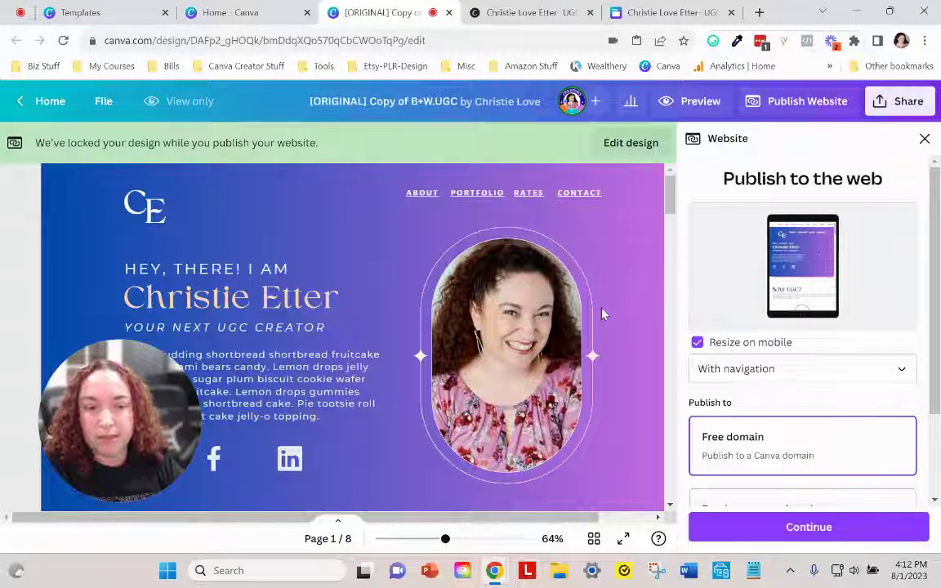
# Step: Try the options for purchasing a new domain and using an existing domain, and continue with the existing one
pyautogui.scroll(-1, 602, 314)
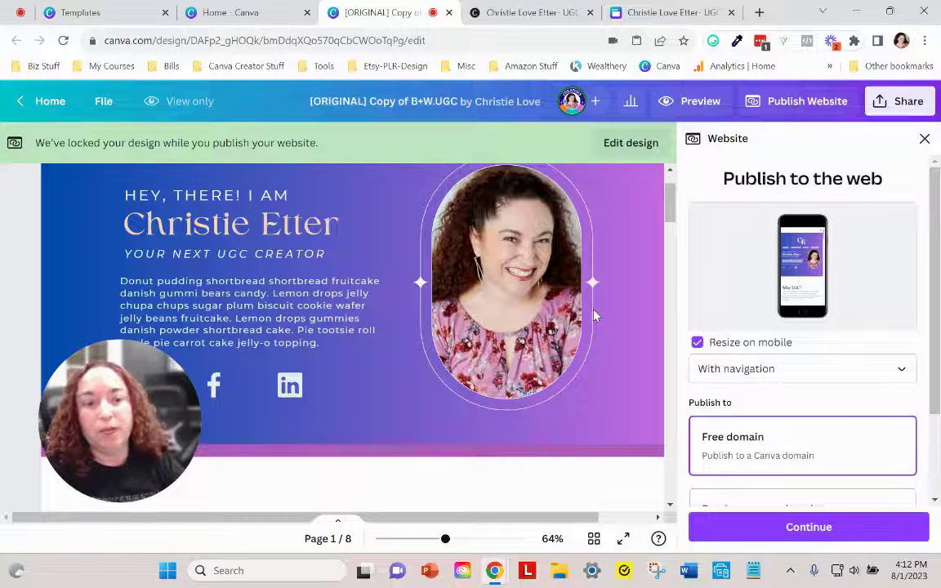
pyautogui.scroll(-2, 833, 429)
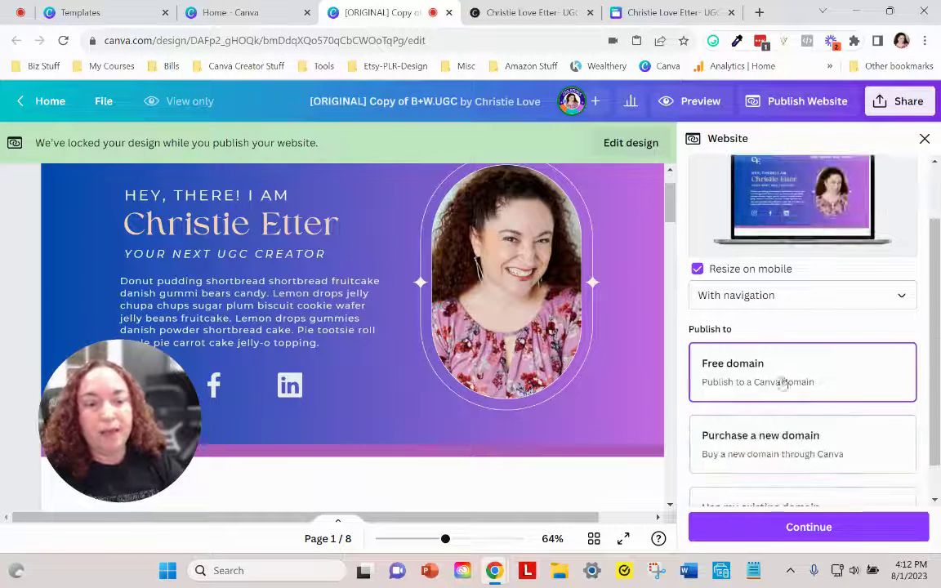
pyautogui.scroll(-1, 772, 367)
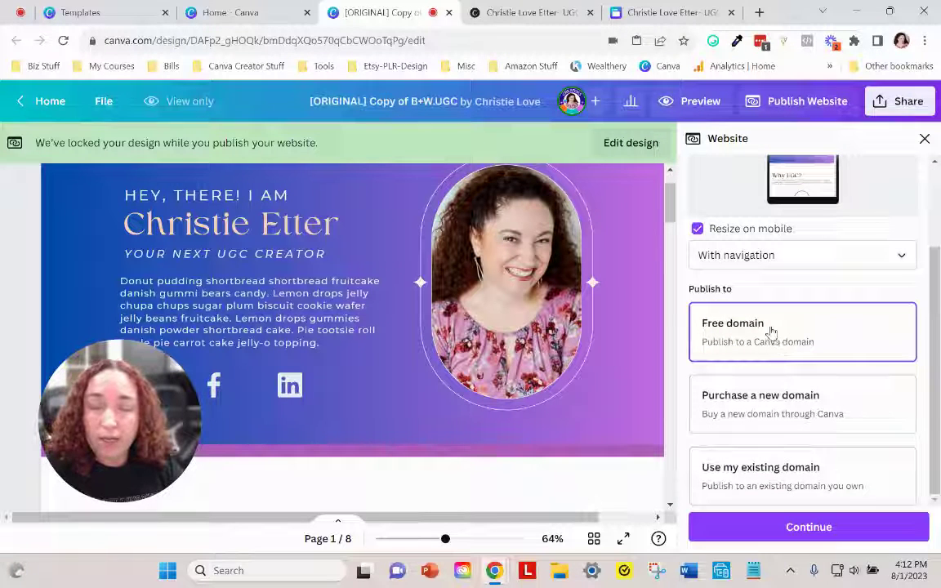
pyautogui.click(755, 418)
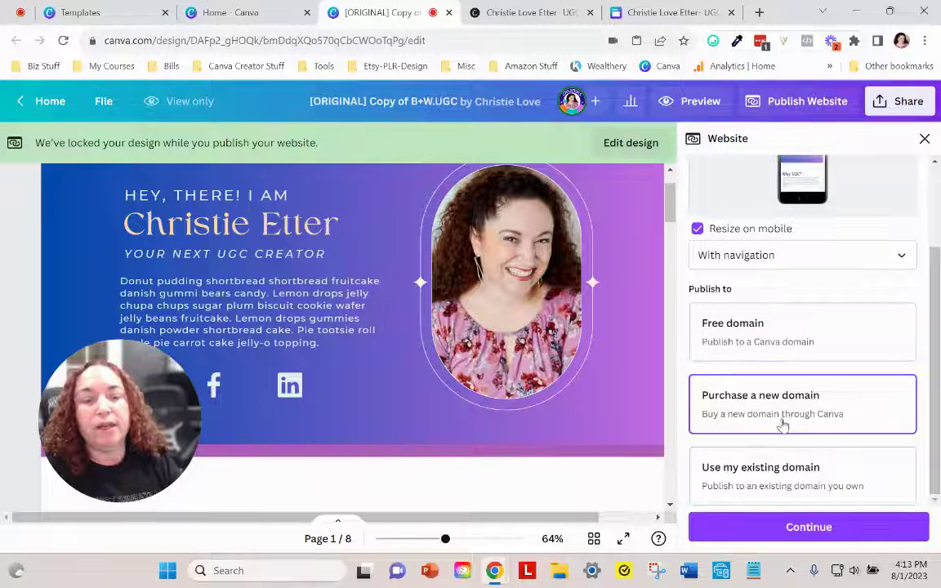
pyautogui.click(771, 459)
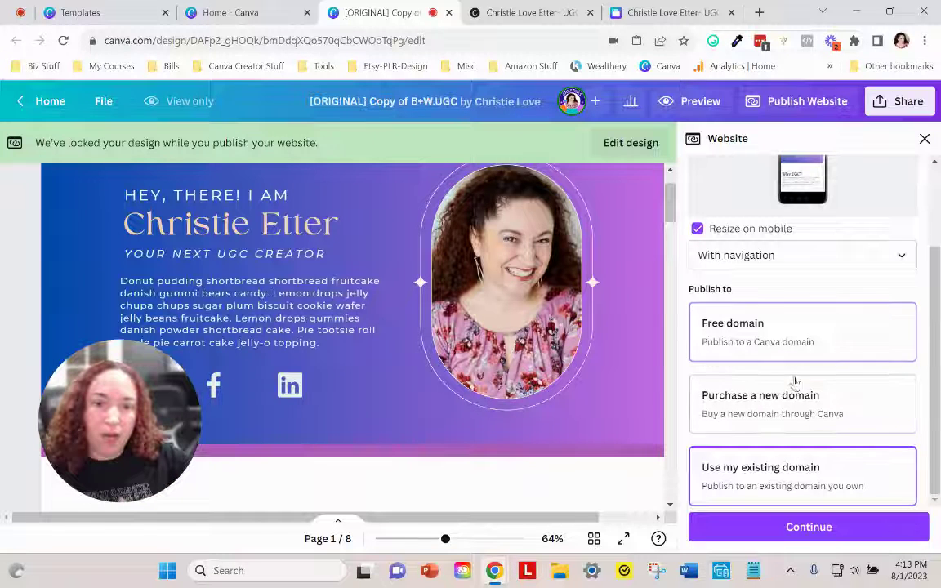
pyautogui.click(781, 527)
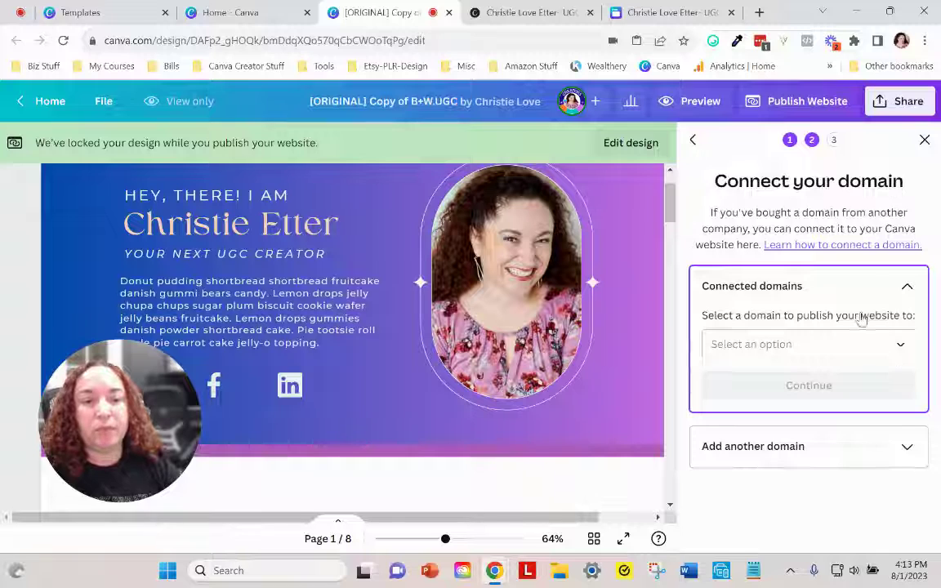
# Step: Examine the list of connected domains and the form for adding another domain
pyautogui.click(866, 344)
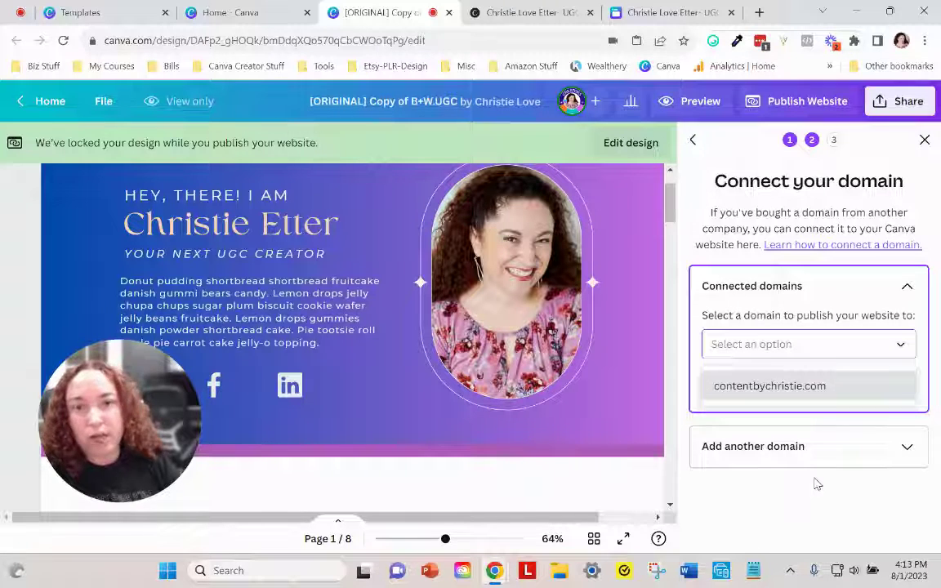
pyautogui.click(766, 344)
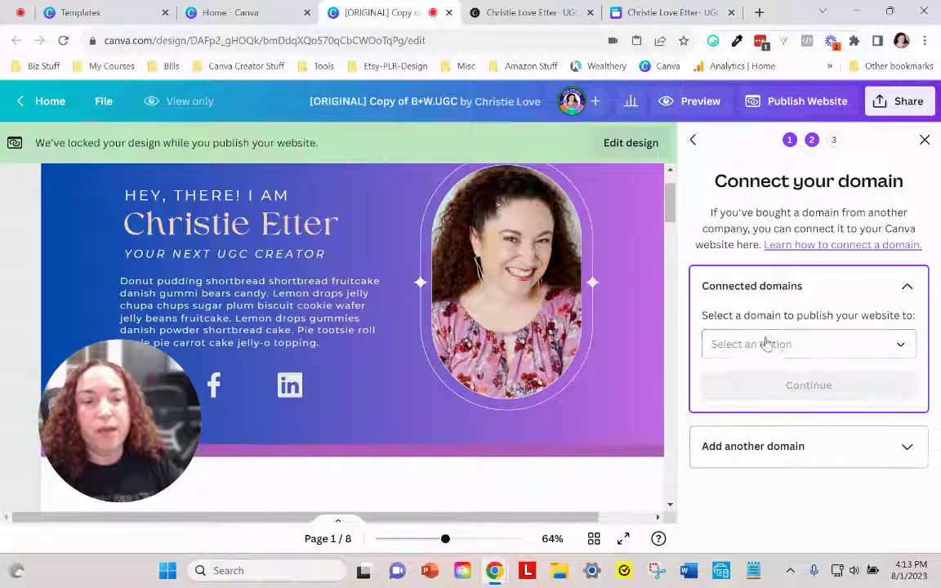
pyautogui.click(780, 451)
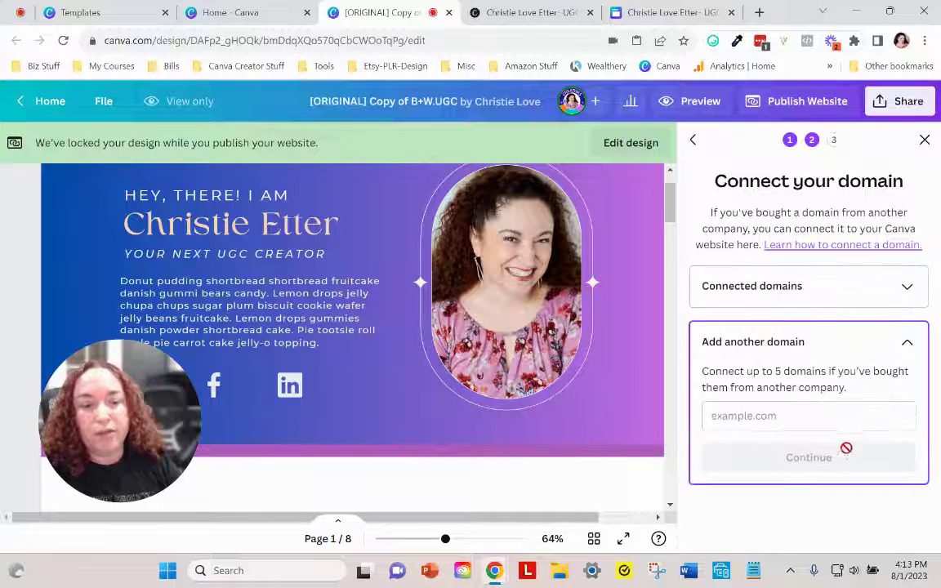
pyautogui.click(745, 421)
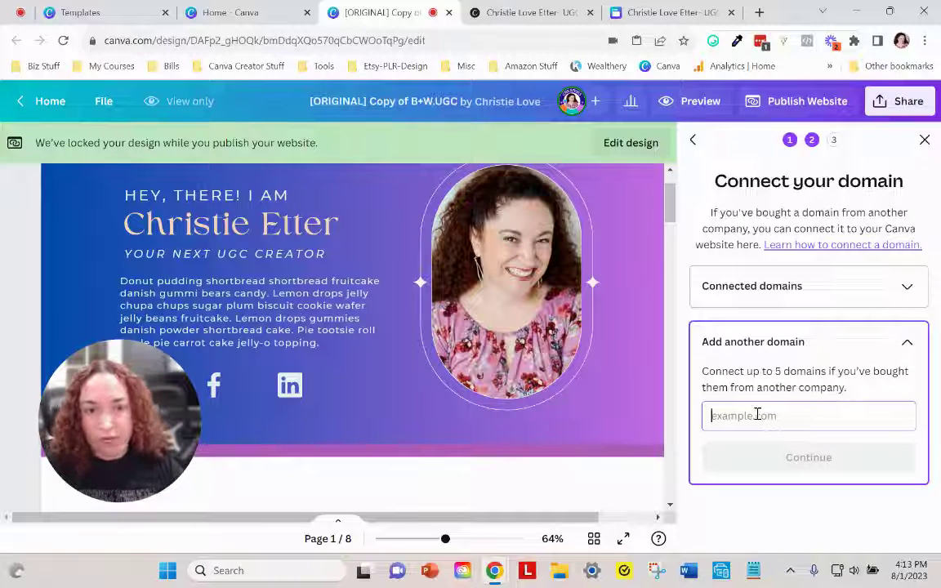
pyautogui.click(905, 346)
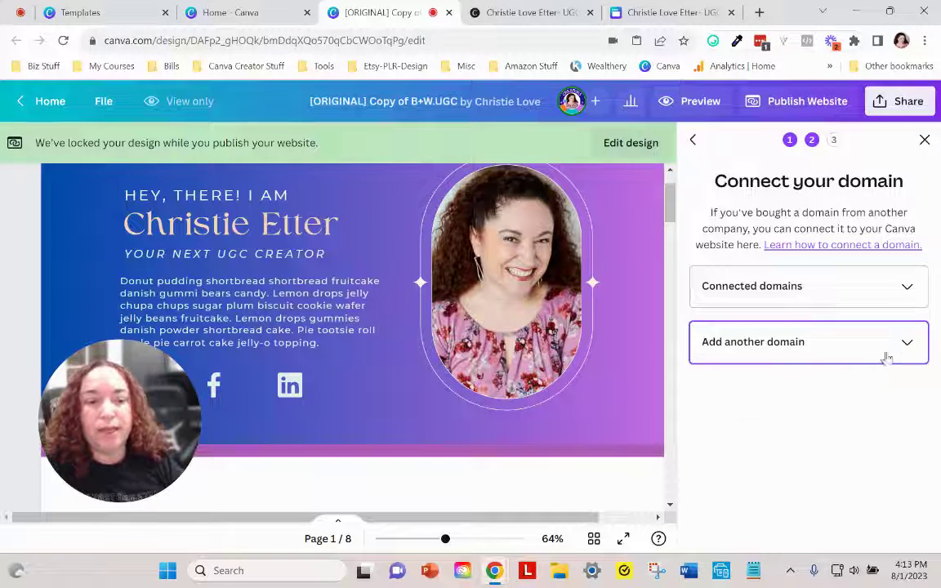
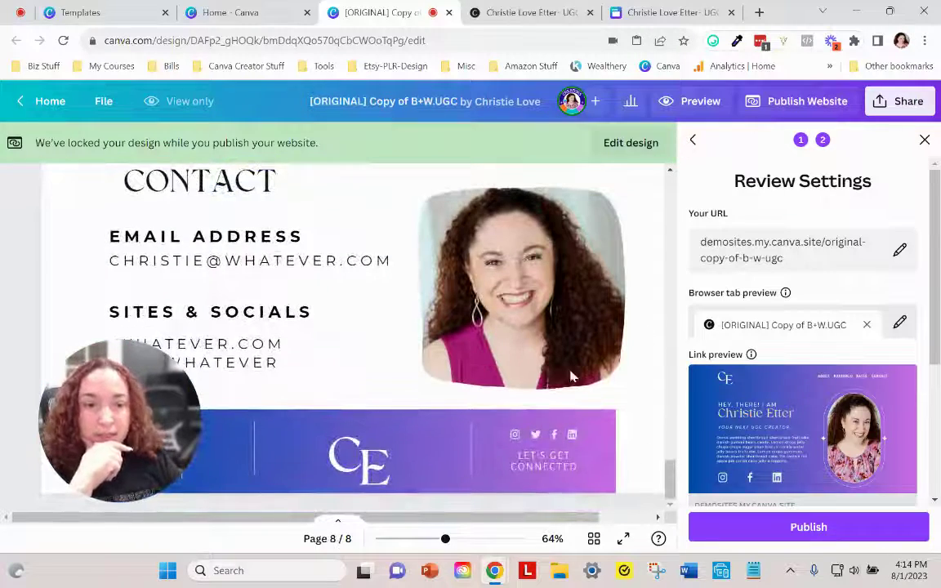
# Step: Set the website's URL path under demosites.my.canva.site to the creator's first name followed by "-portfolio"
pyautogui.scroll(5, 525, 339)
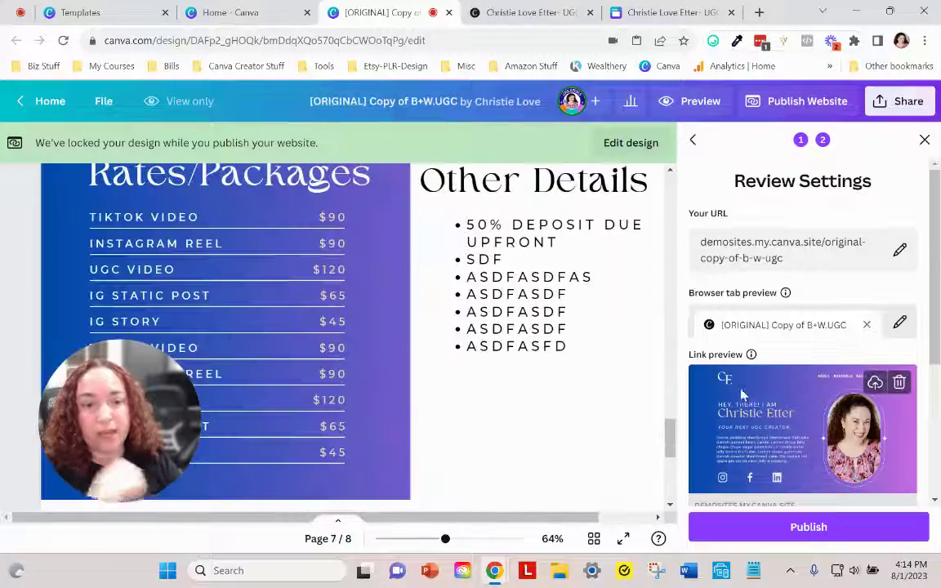
pyautogui.click(899, 249)
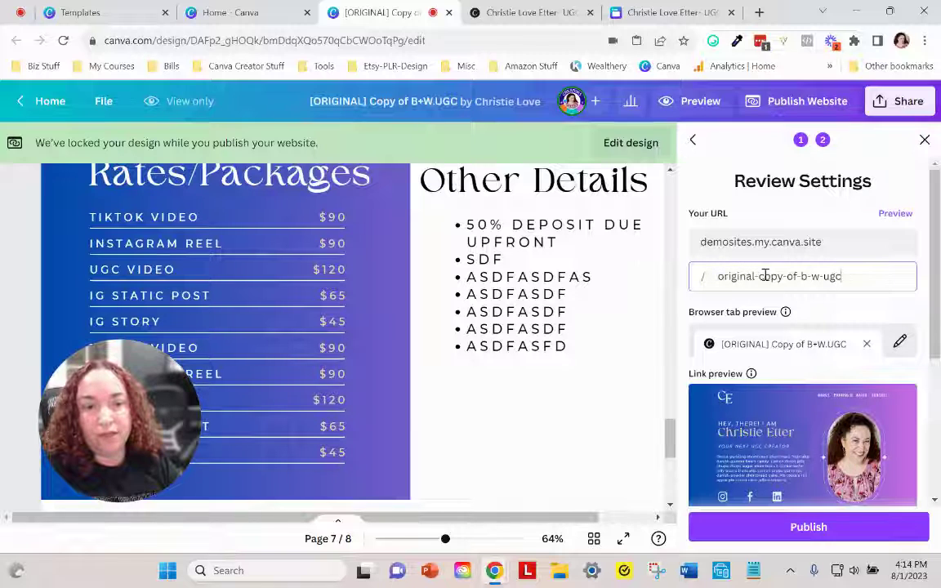
pyautogui.moveTo(860, 276); pyautogui.dragTo(726, 277)
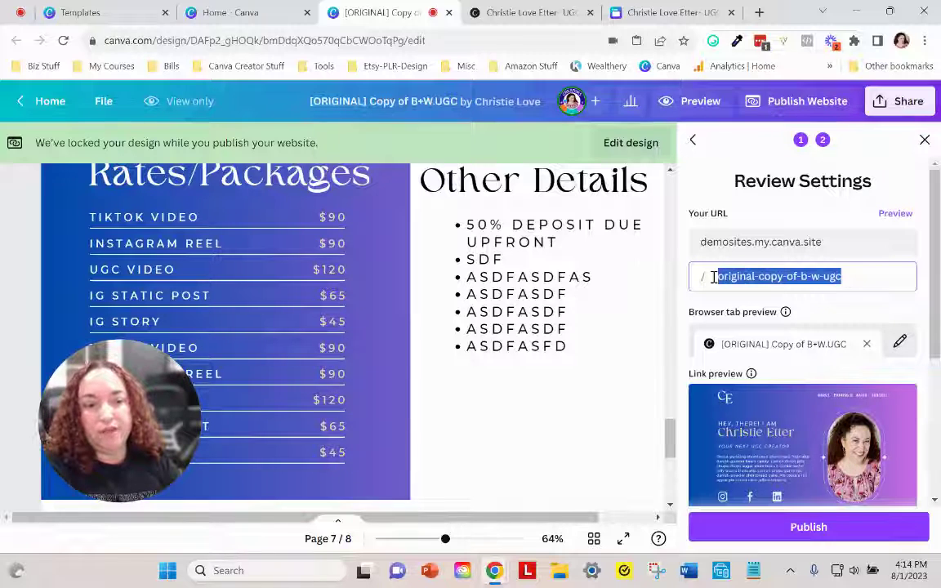
pyautogui.write('chr')
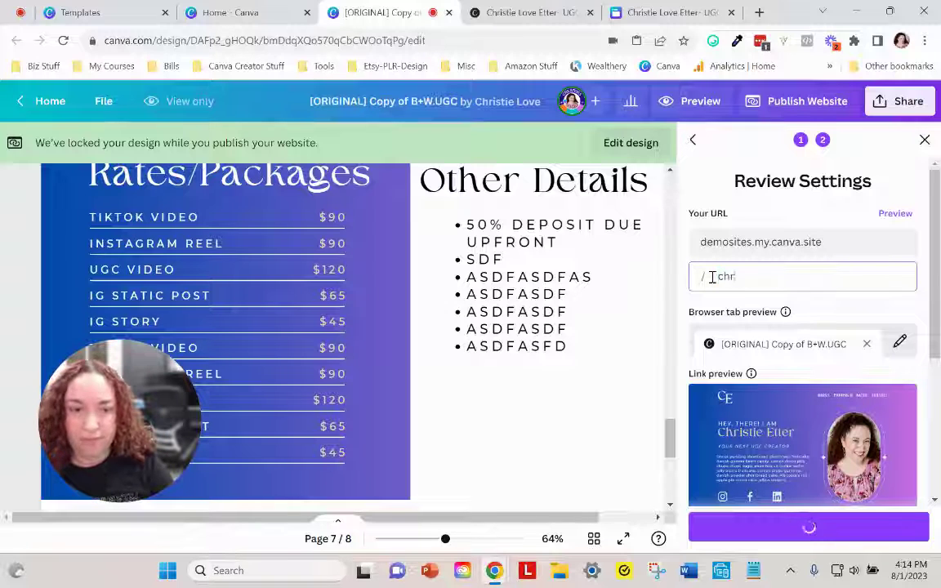
pyautogui.write('istie-por')
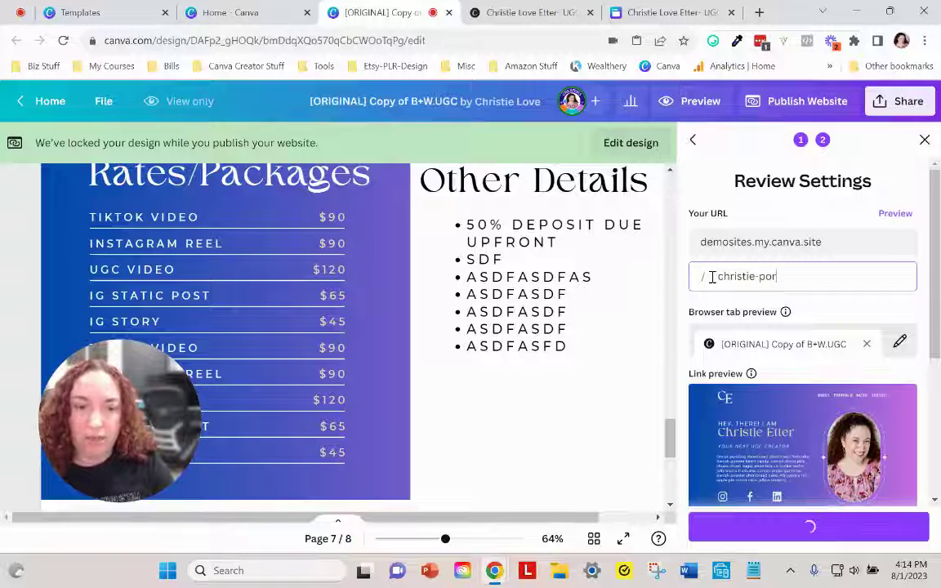
pyautogui.write('tfolio')
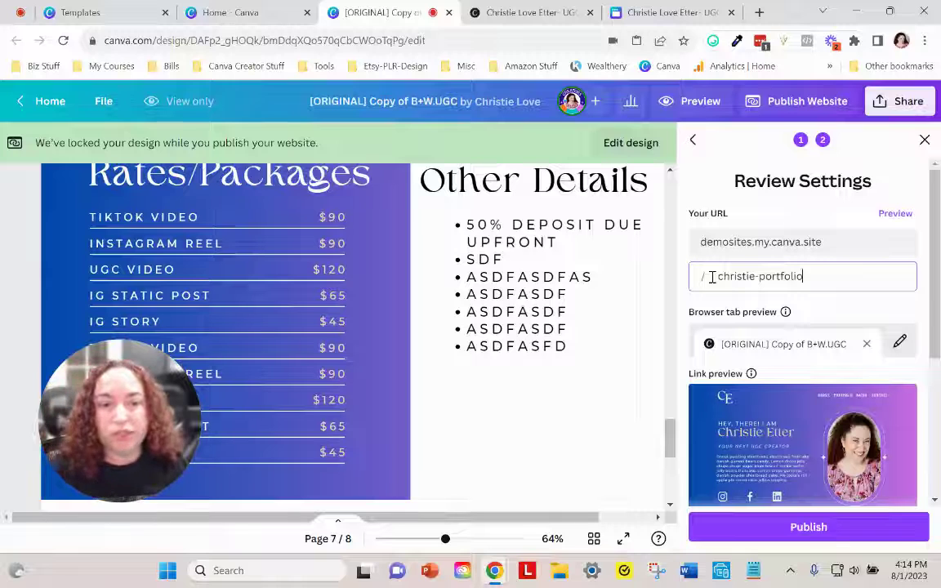
pyautogui.click(776, 209)
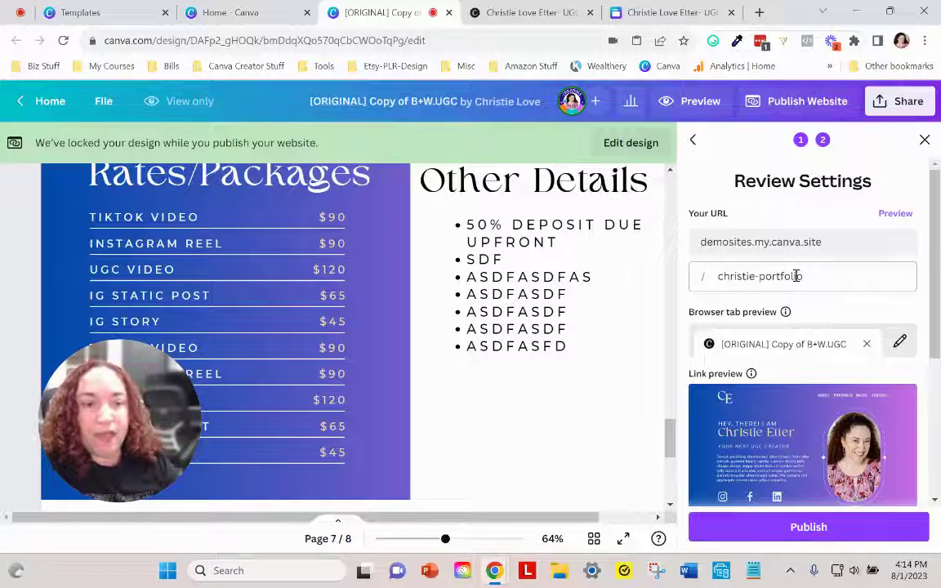
# Step: Review the link preview, website description and permissions, leave the description empty, and publish the website
pyautogui.scroll(-2, 796, 276)
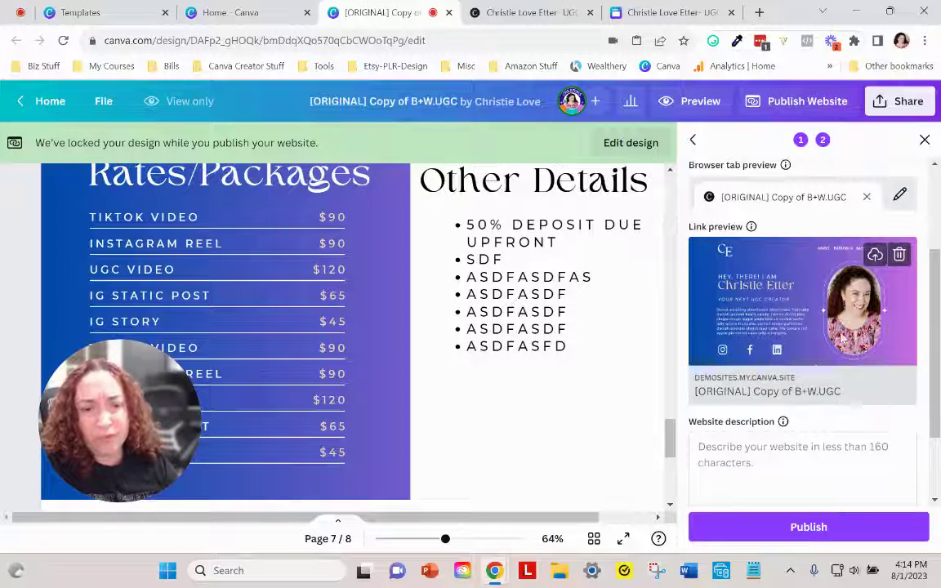
pyautogui.scroll(-2, 805, 353)
pyautogui.click(735, 408)
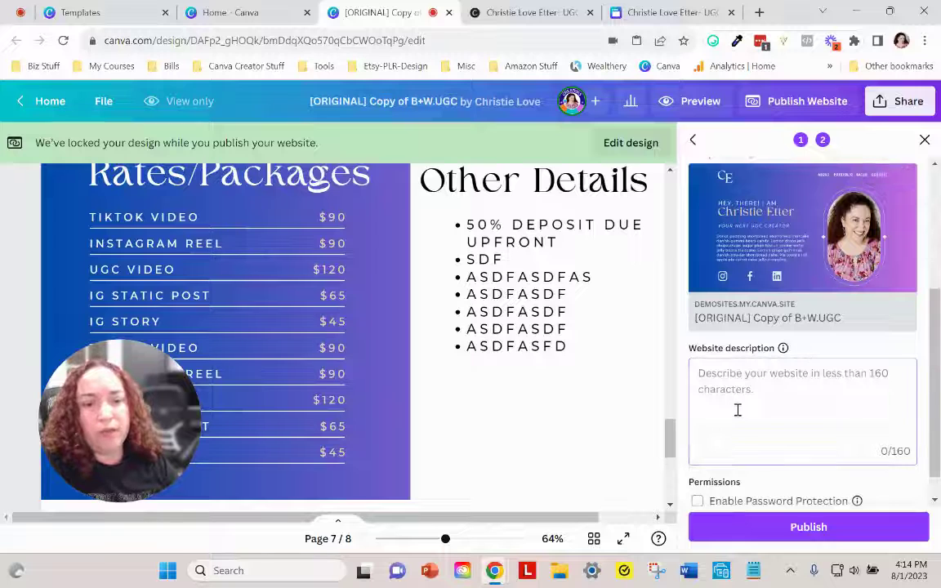
pyautogui.scroll(-1, 783, 408)
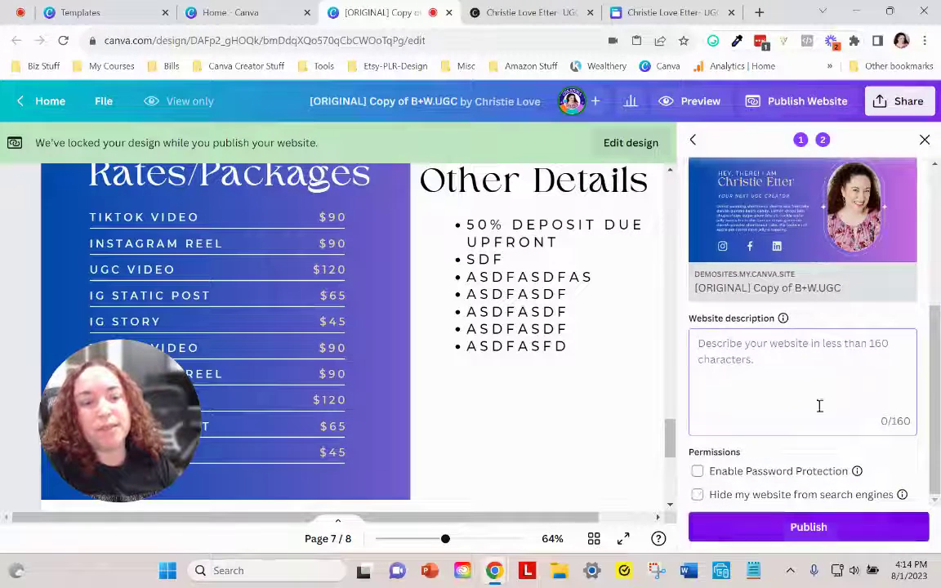
pyautogui.scroll(3, 820, 384)
pyautogui.scroll(-3, 819, 363)
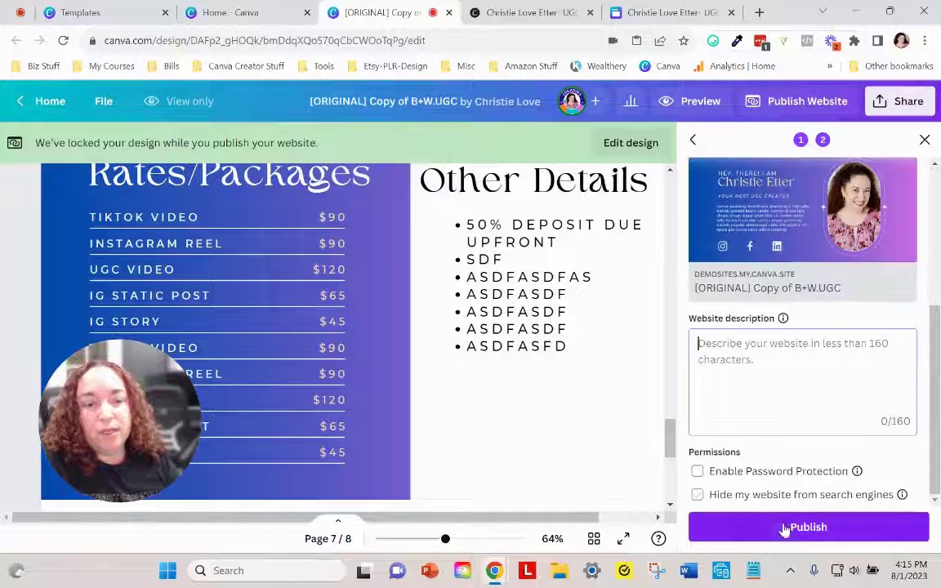
pyautogui.click(782, 529)
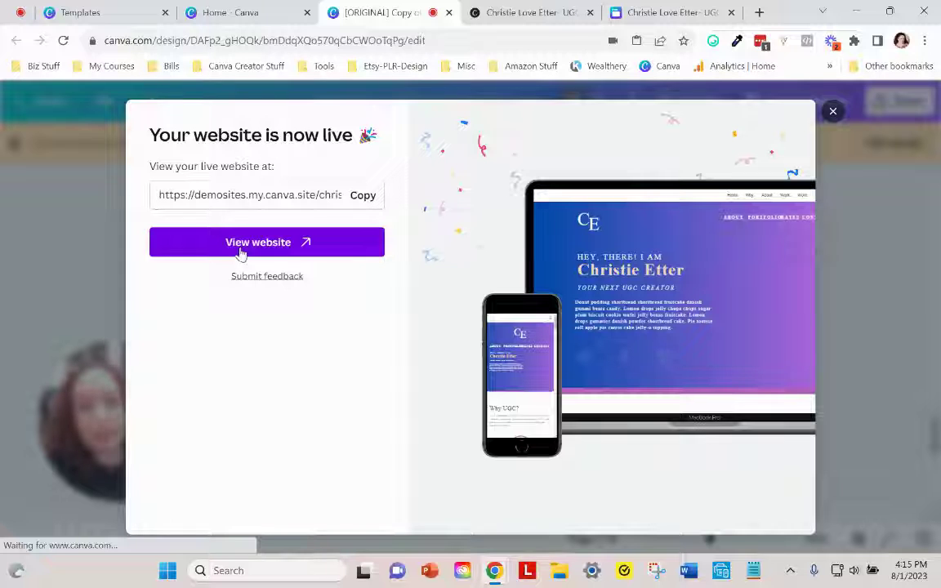
# Step: Open the live website and test its Why, About and Work navigation links
pyautogui.click(241, 254)
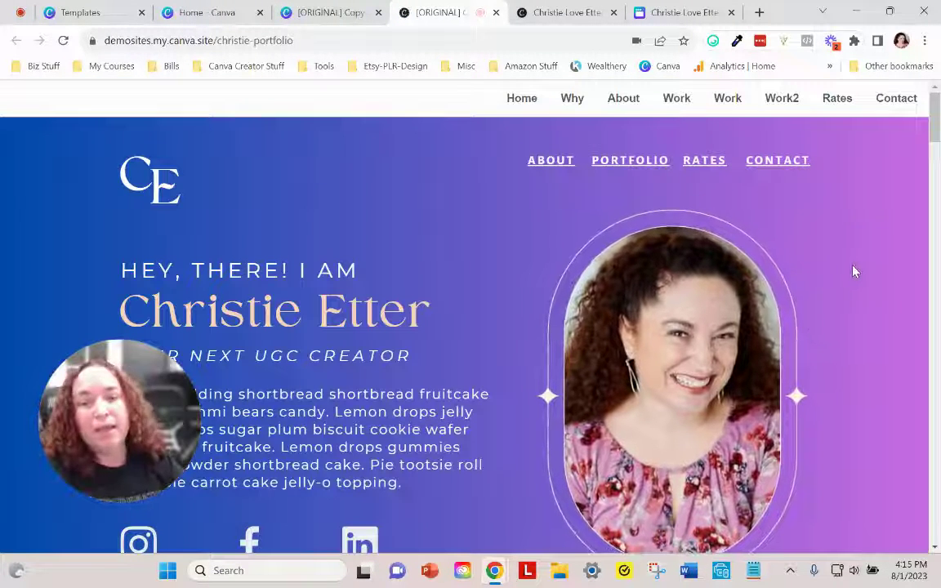
pyautogui.moveTo(127, 427); pyautogui.dragTo(104, 470)
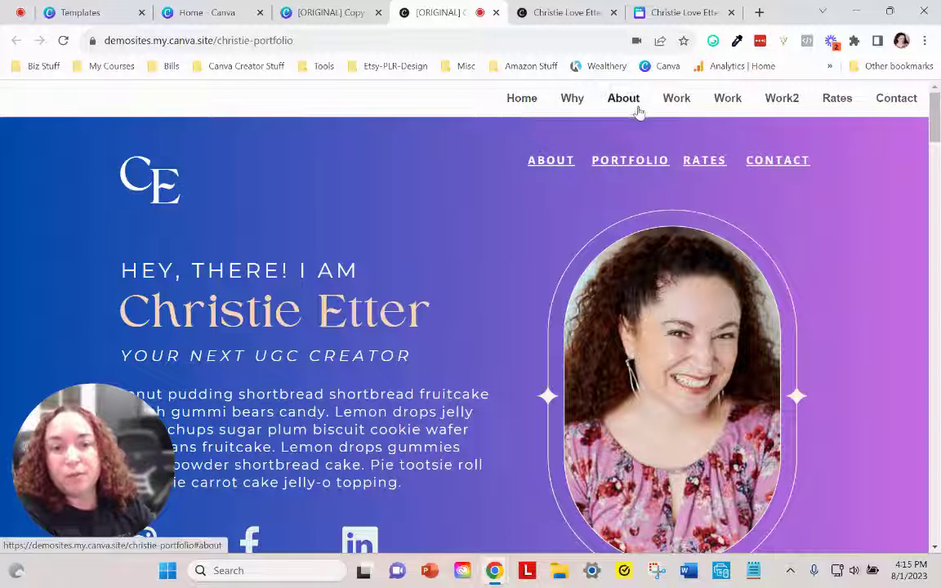
pyautogui.click(571, 101)
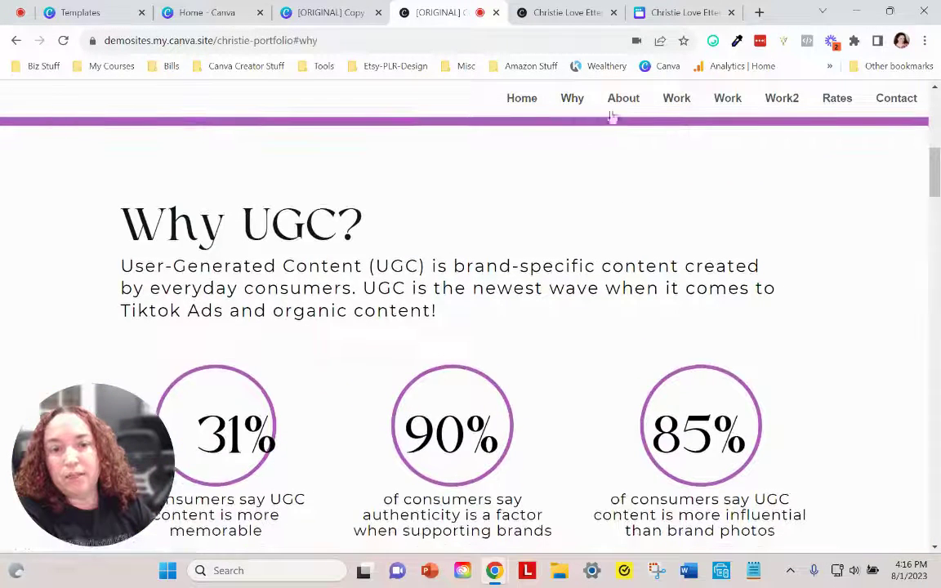
pyautogui.click(621, 101)
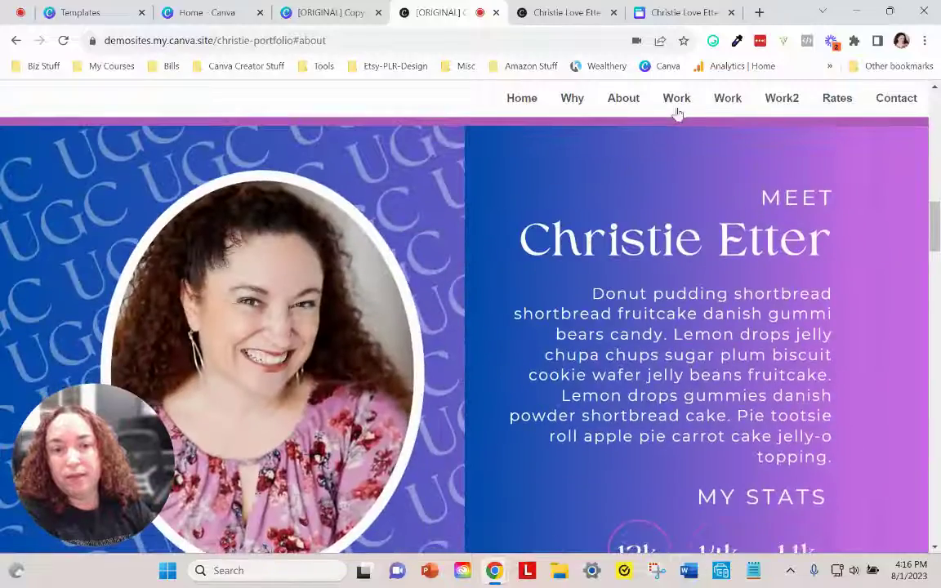
pyautogui.click(676, 101)
pyautogui.scroll(4, 735, 227)
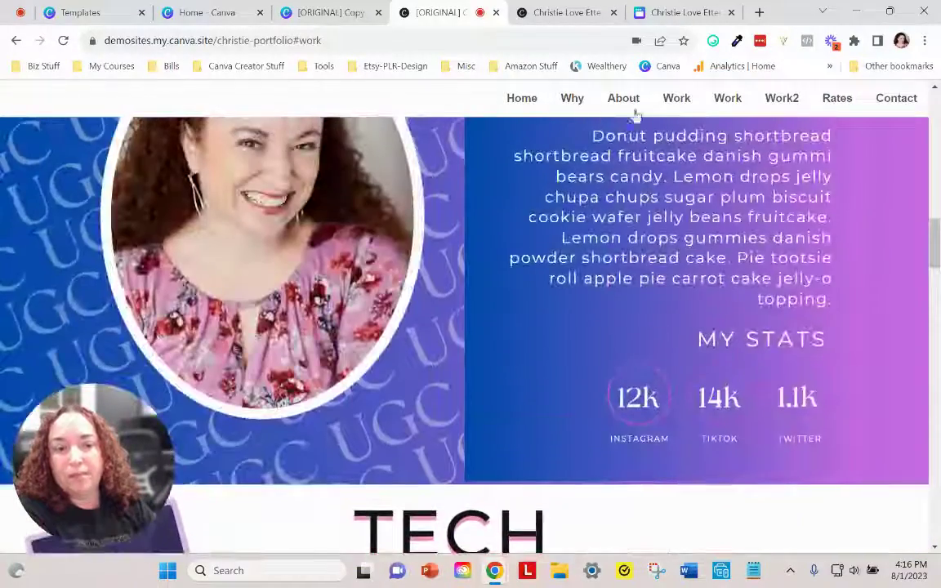
pyautogui.scroll(5, 657, 198)
pyautogui.scroll(10, 756, 254)
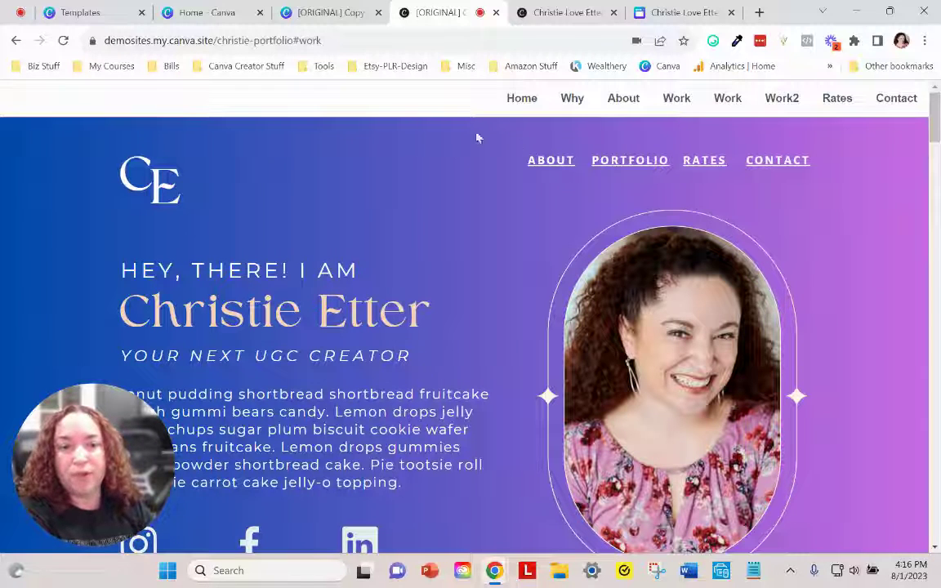
# Step: Look through the live website from the home section down to the contact section and footer, and return to the start
pyautogui.scroll(-8, 845, 209)
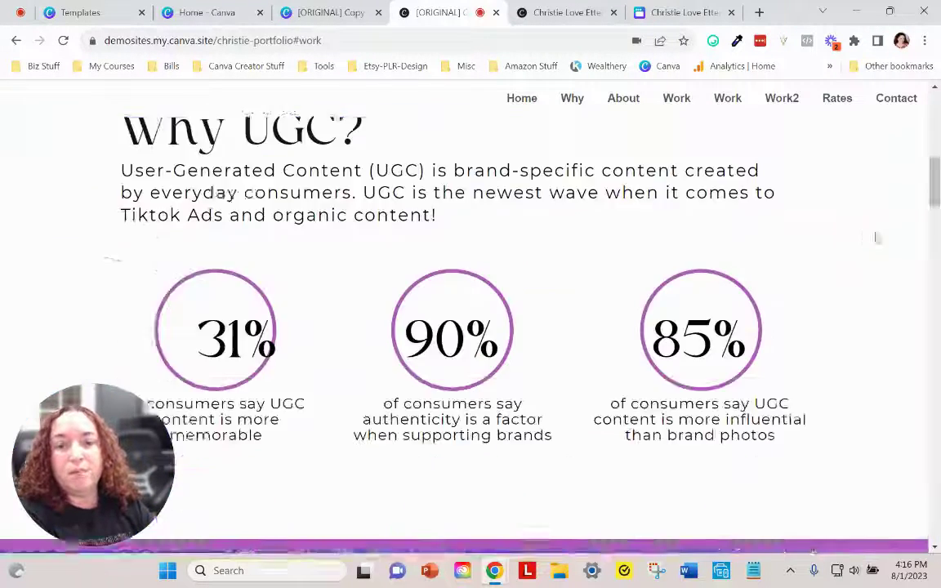
pyautogui.moveTo(934, 194); pyautogui.dragTo(926, 532)
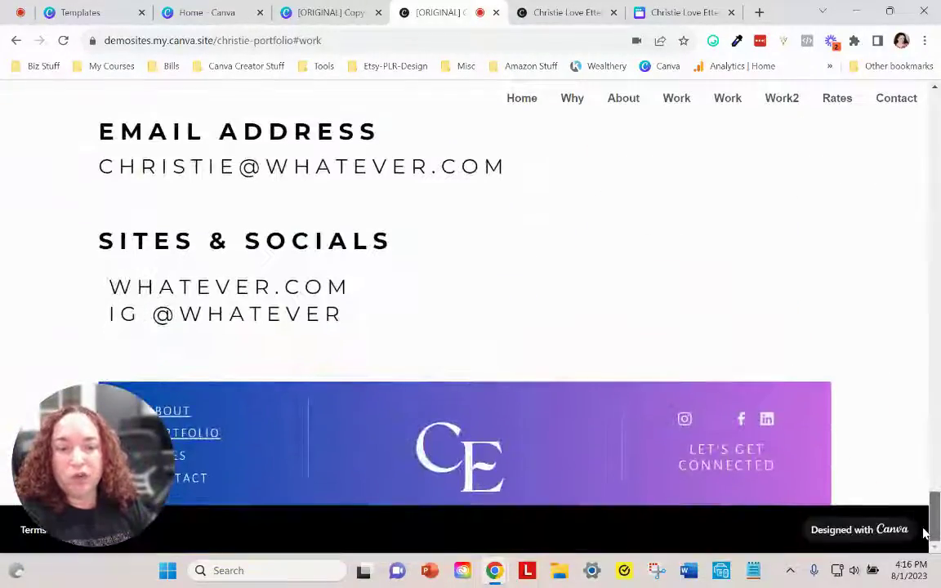
pyautogui.press('Home')
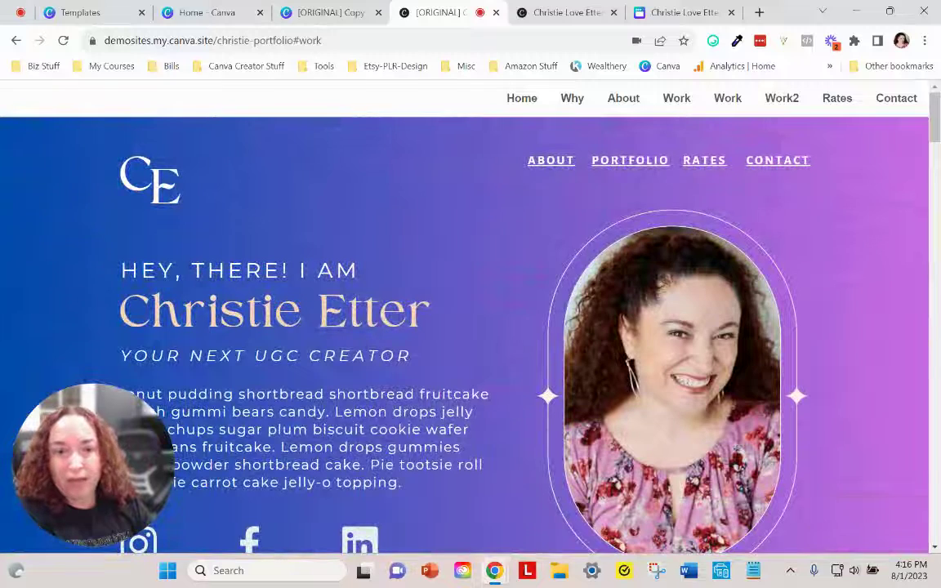
# Step: Go back to the portfolio design, dismiss the publishing confirmation and unlock the design for editing
pyautogui.click(331, 15)
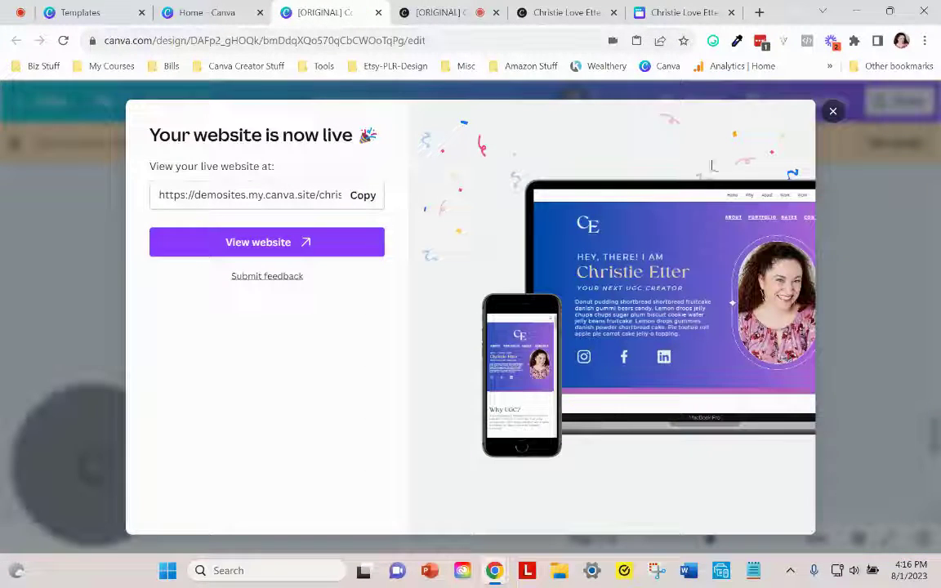
pyautogui.click(833, 113)
pyautogui.scroll(4, 658, 294)
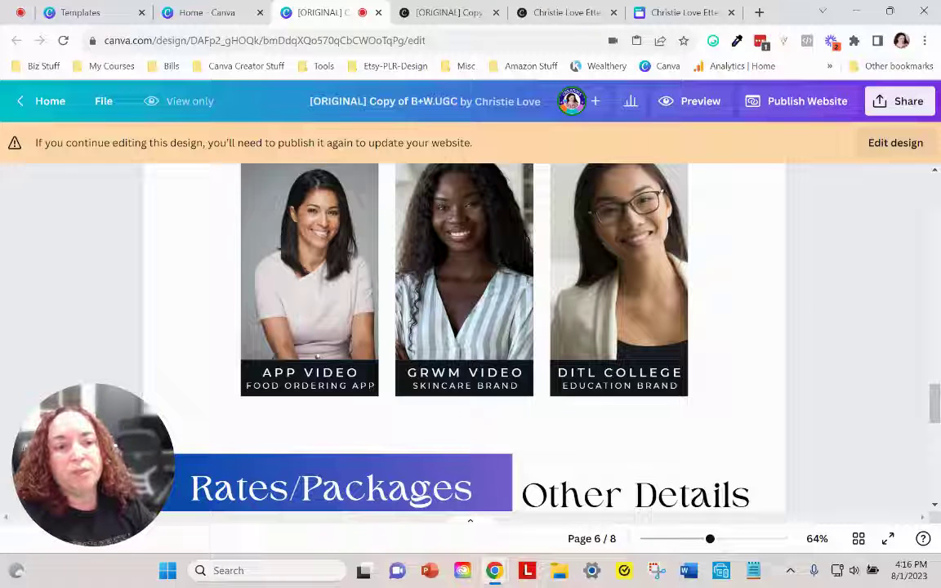
pyautogui.click(880, 145)
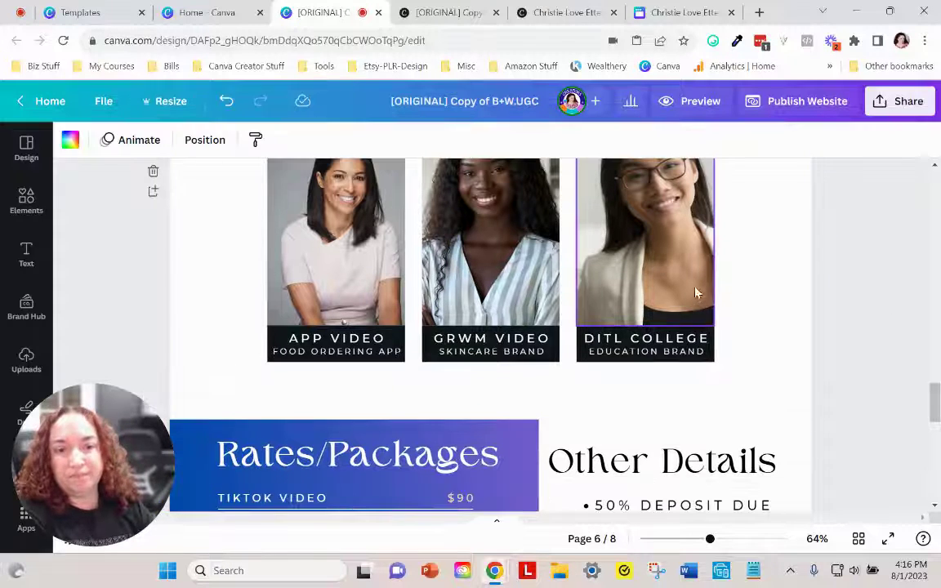
# Step: Open the website preview from the design's first page and set it to "Without navigation"
pyautogui.scroll(-1, 605, 327)
pyautogui.scroll(-5, 596, 346)
pyautogui.scroll(20, 600, 326)
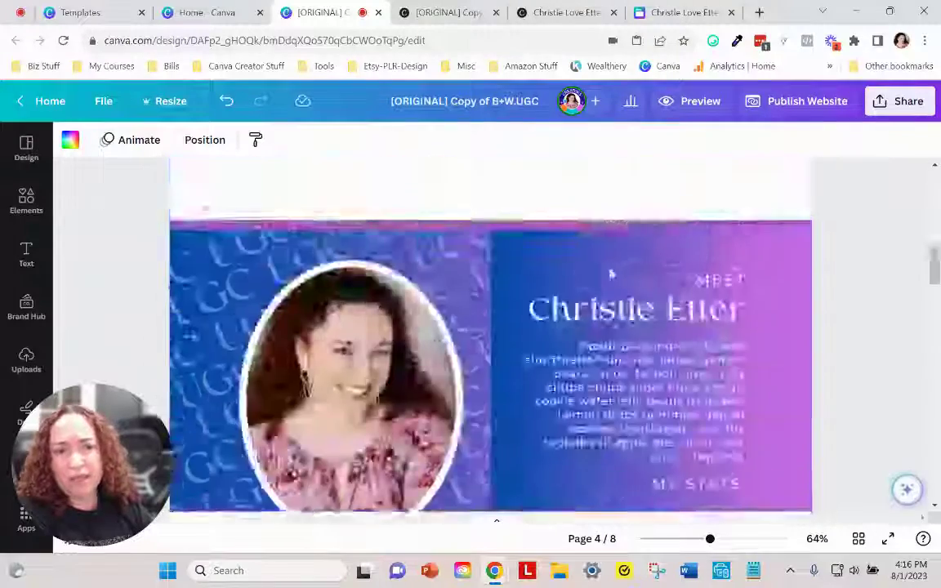
pyautogui.scroll(2, 610, 234)
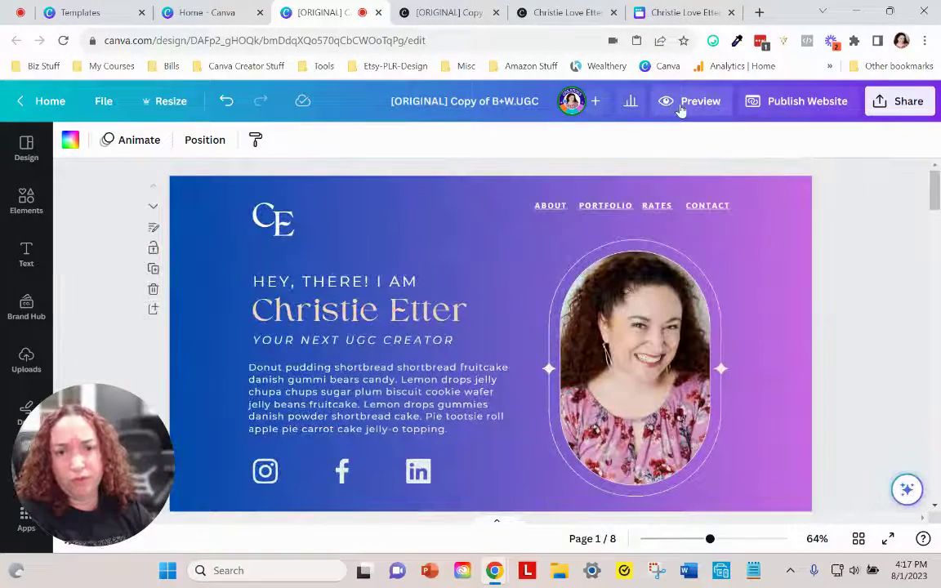
pyautogui.click(686, 101)
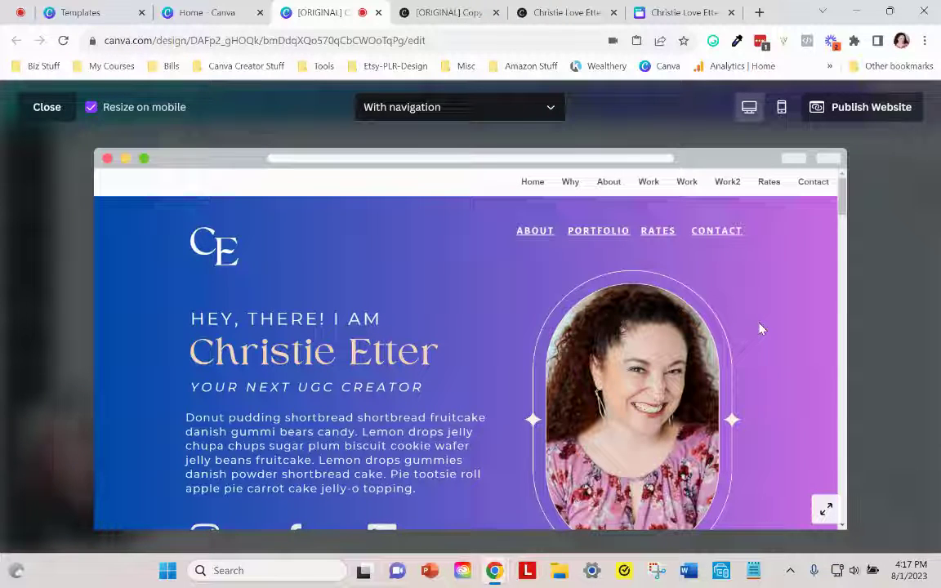
pyautogui.scroll(-4, 604, 220)
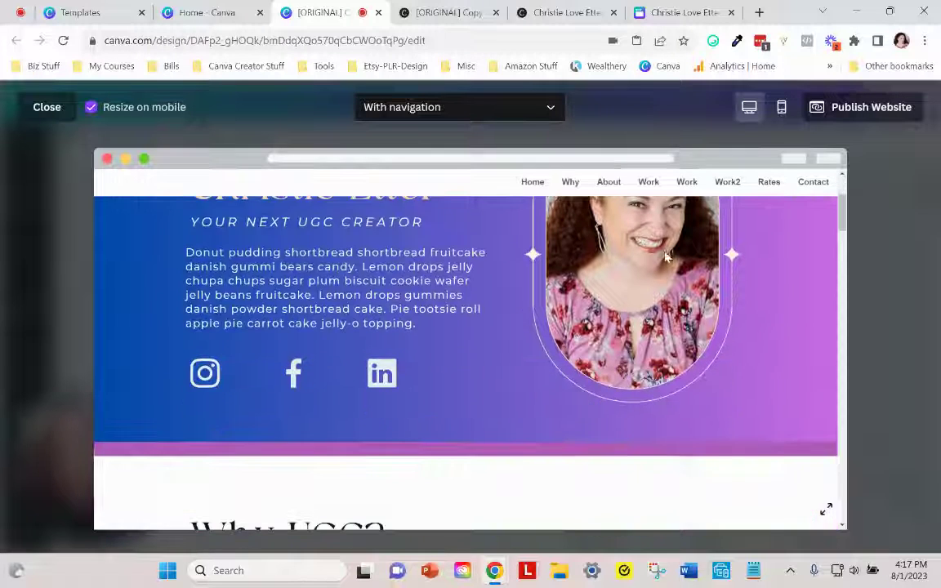
pyautogui.scroll(4, 600, 188)
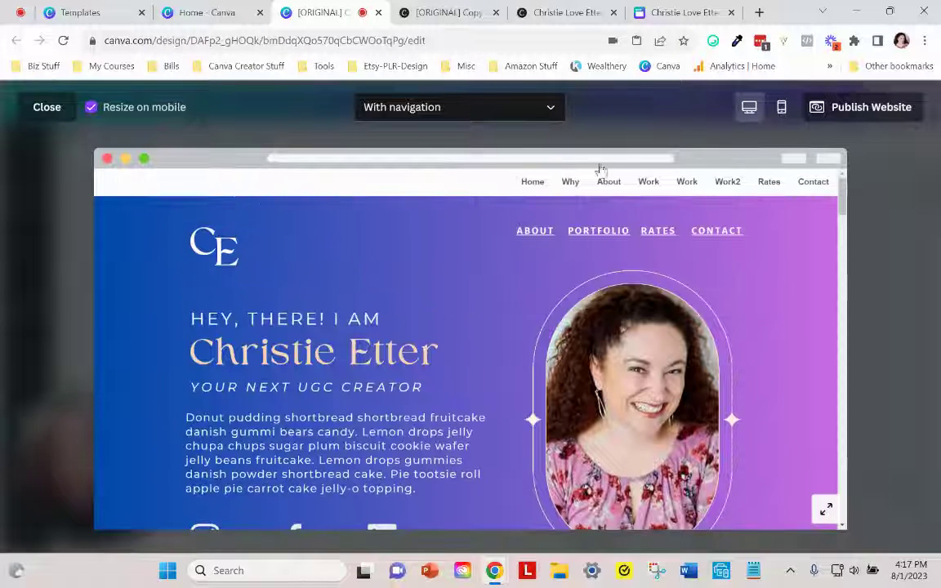
pyautogui.click(464, 110)
pyautogui.click(424, 149)
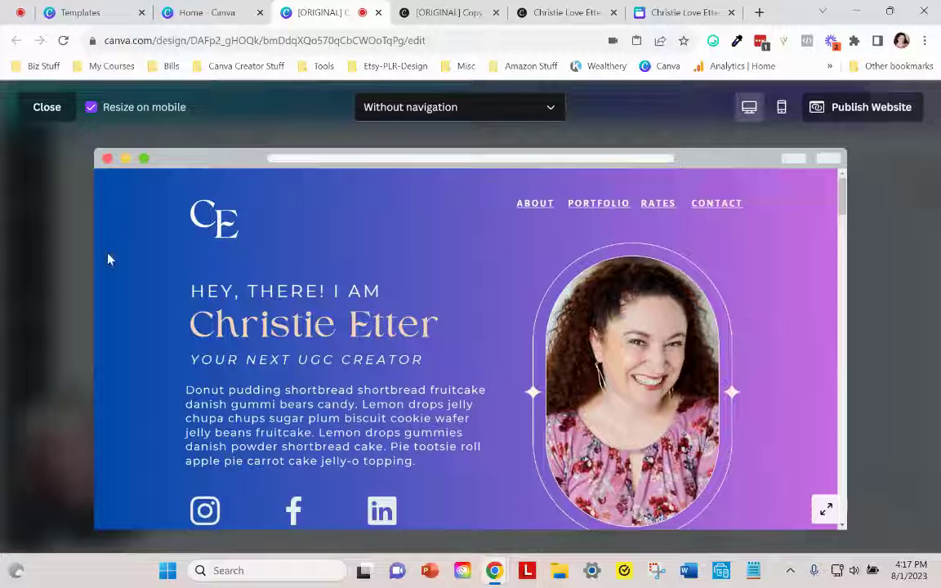
# Step: Examine the desktop preview without navigation from the Why UGC section through to the contact section
pyautogui.scroll(-5, 503, 299)
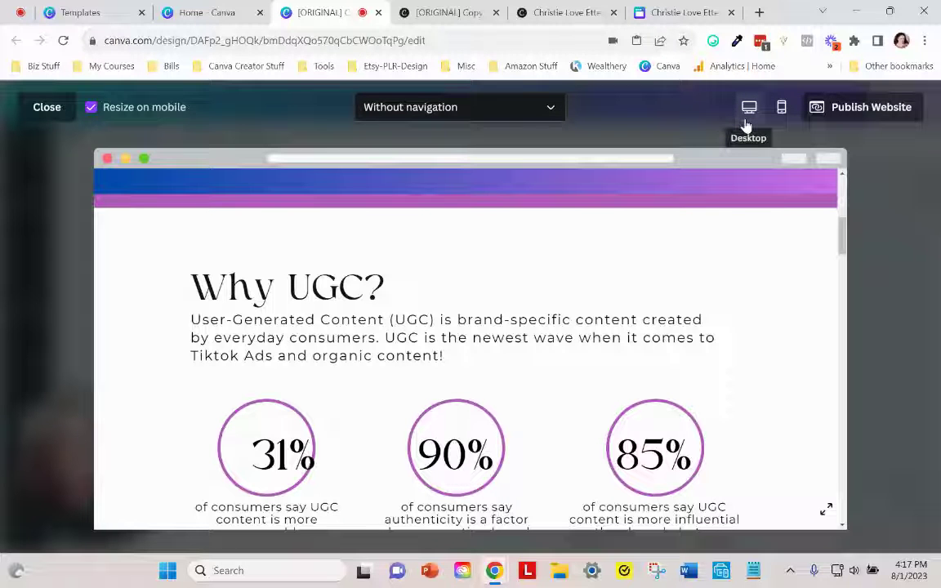
pyautogui.scroll(-5, 756, 335)
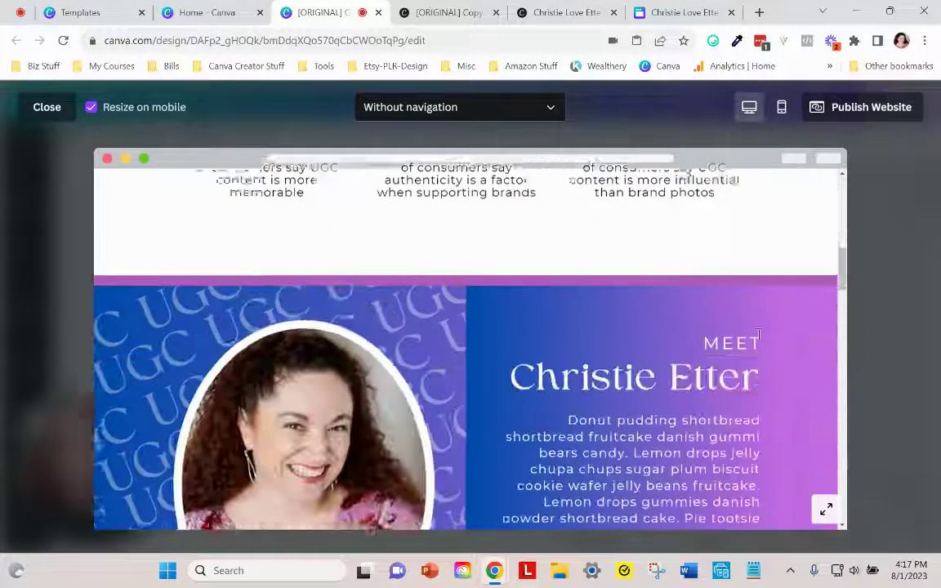
pyautogui.scroll(-8, 758, 334)
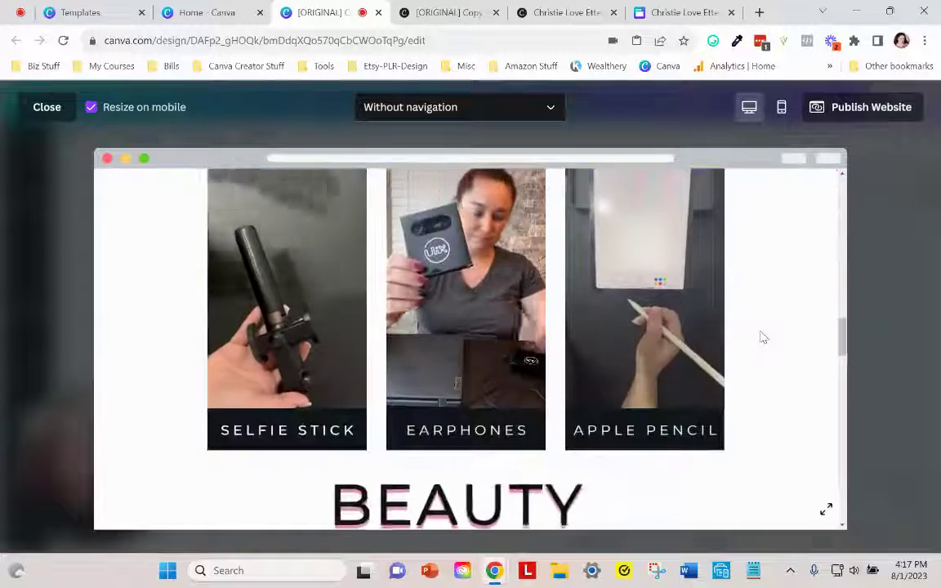
pyautogui.scroll(-8, 771, 346)
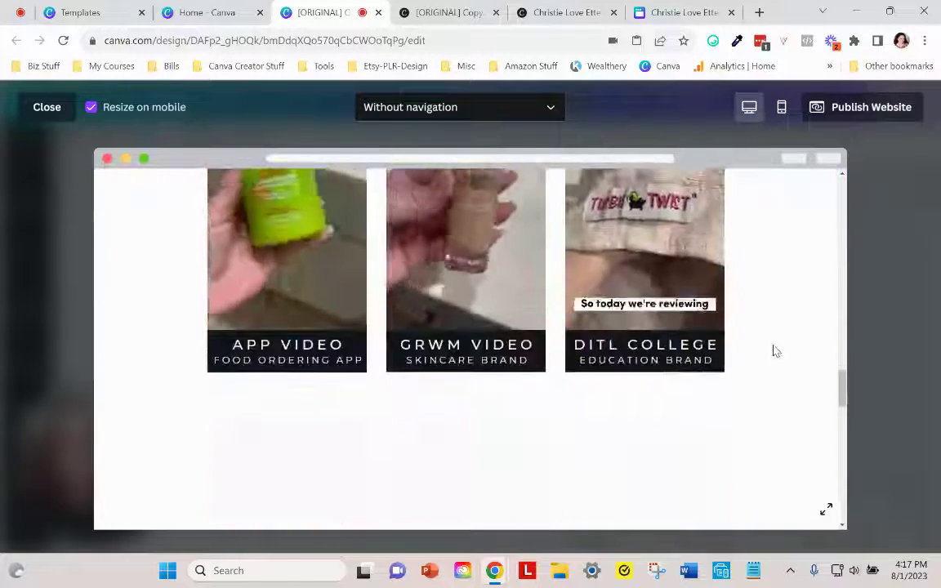
pyautogui.scroll(-10, 777, 351)
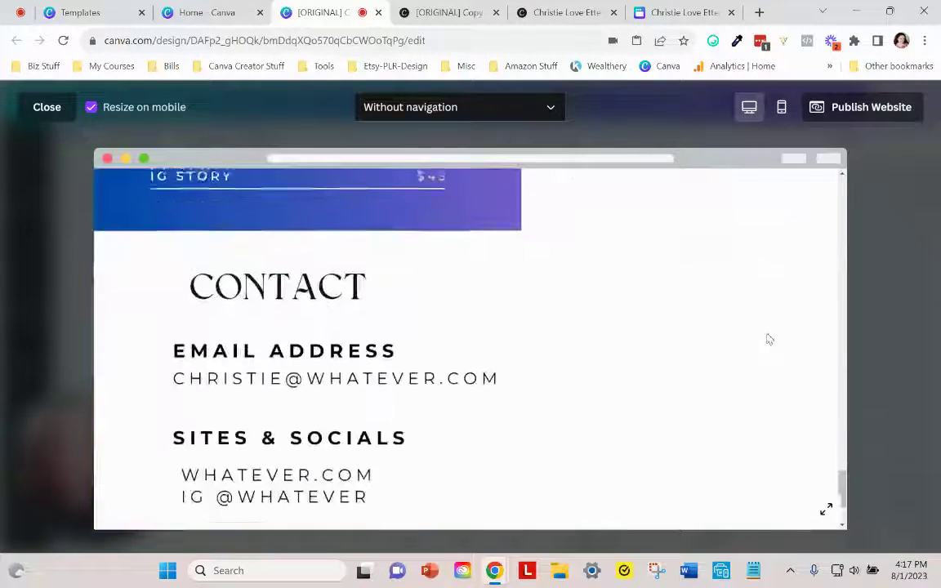
pyautogui.scroll(20, 776, 333)
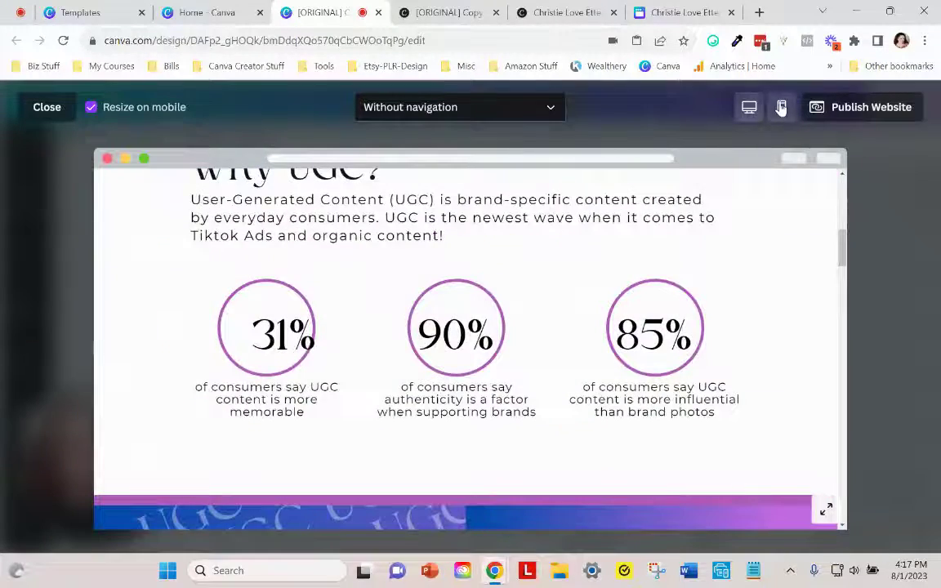
# Step: Switch the preview to mobile and examine the home, Why UGC, about and Tech sections down to the first Beauty videos
pyautogui.click(781, 107)
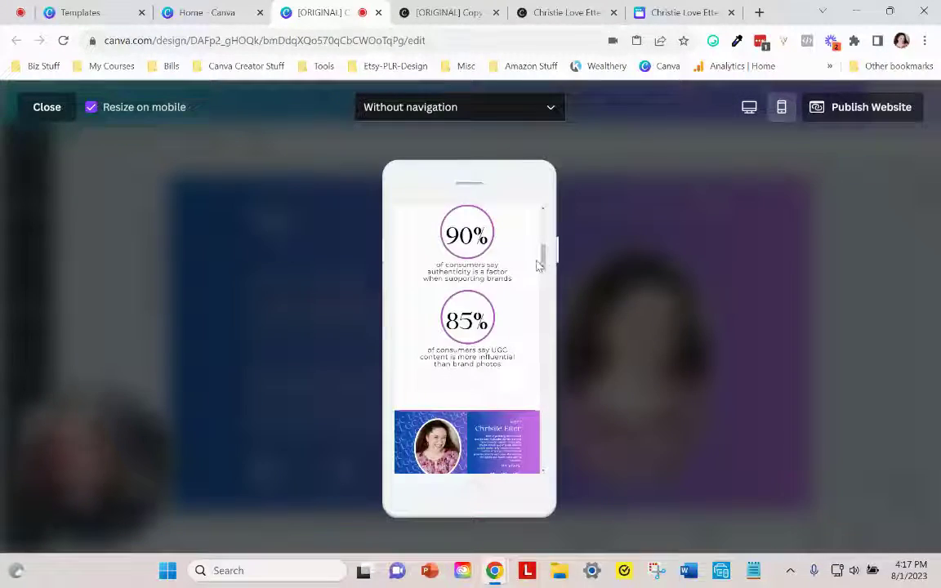
pyautogui.moveTo(540, 263); pyautogui.dragTo(545, 222)
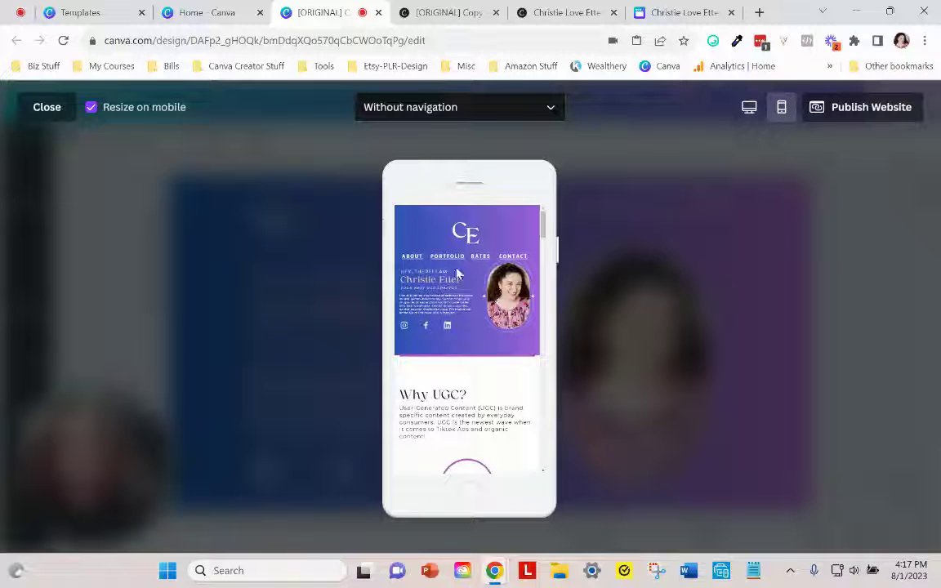
pyautogui.scroll(-2, 461, 300)
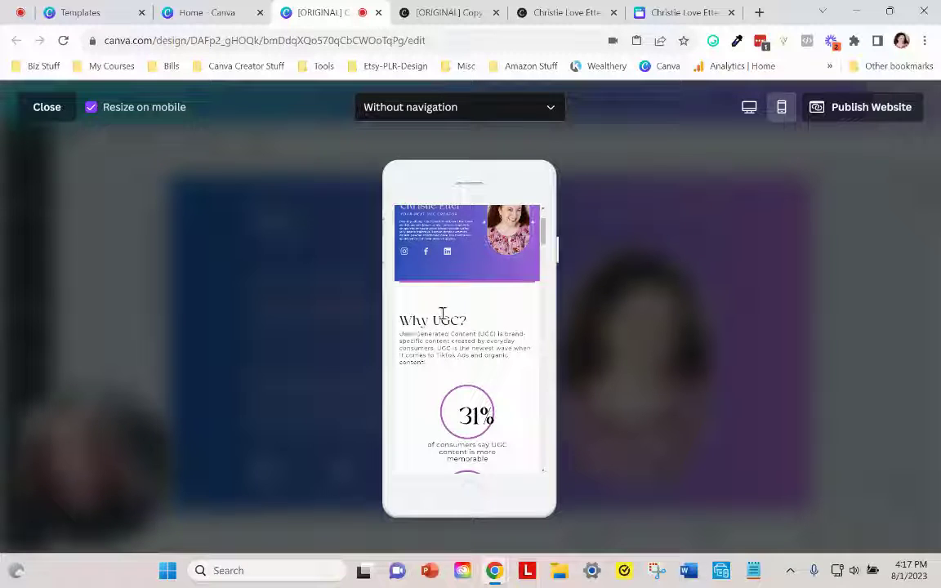
pyautogui.scroll(-5, 451, 335)
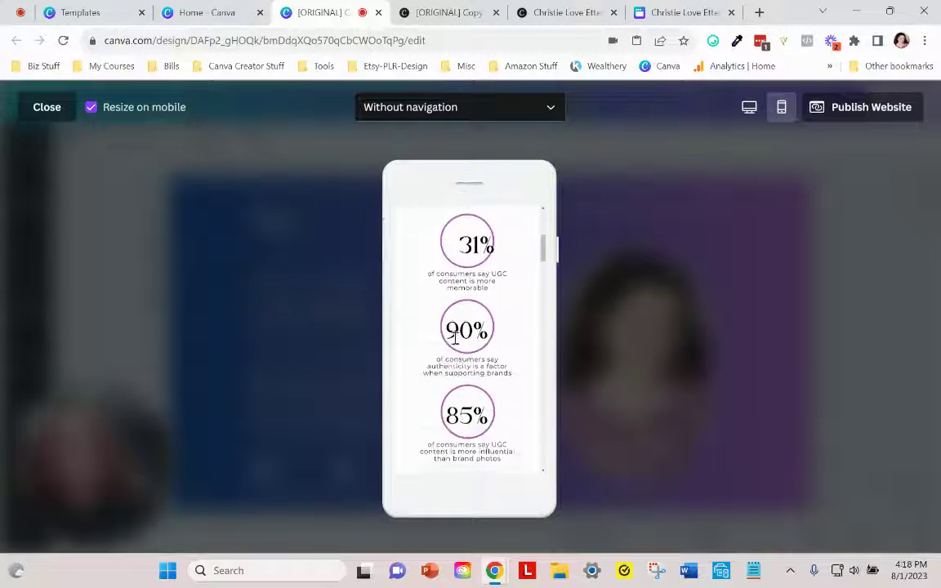
pyautogui.scroll(2, 454, 341)
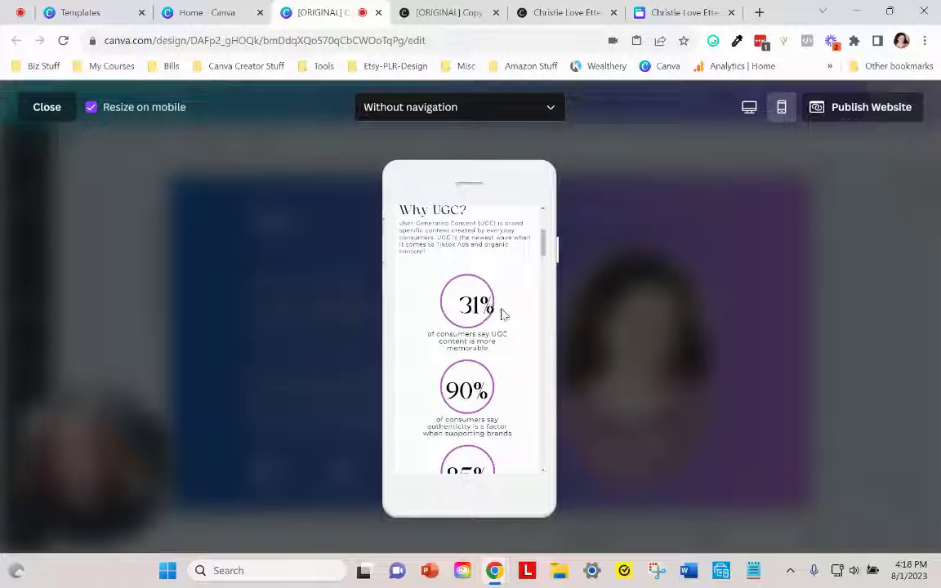
pyautogui.scroll(-5, 487, 386)
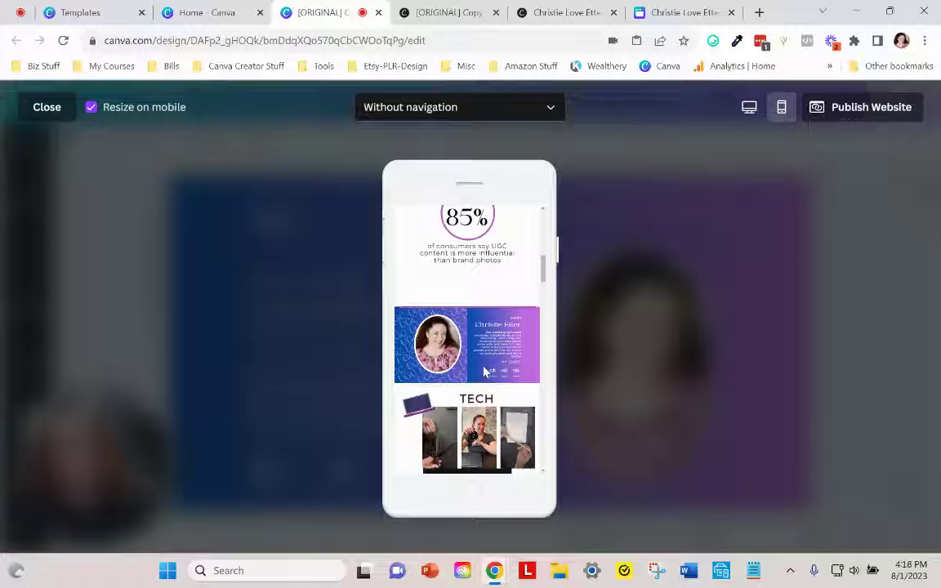
pyautogui.scroll(-1, 480, 384)
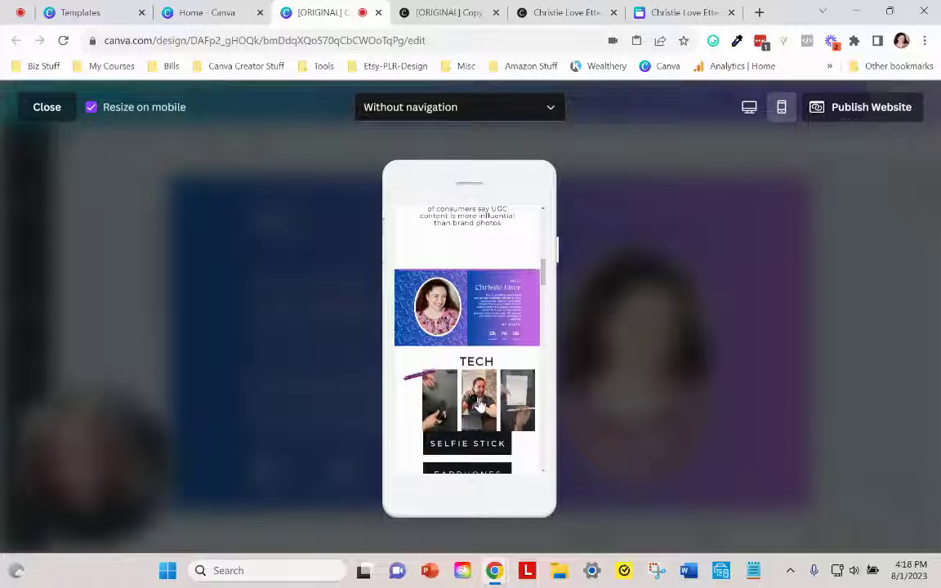
pyautogui.scroll(-3, 480, 402)
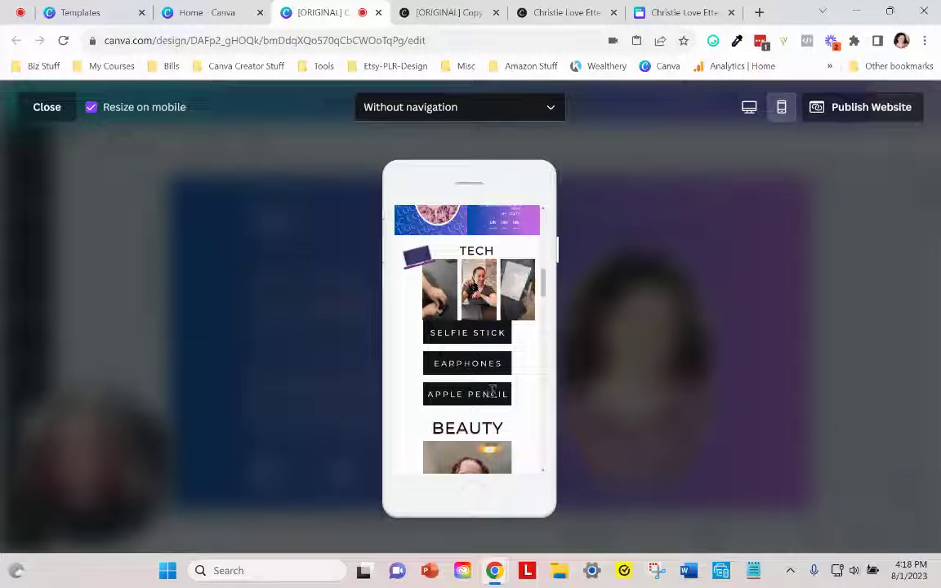
pyautogui.scroll(-7, 490, 392)
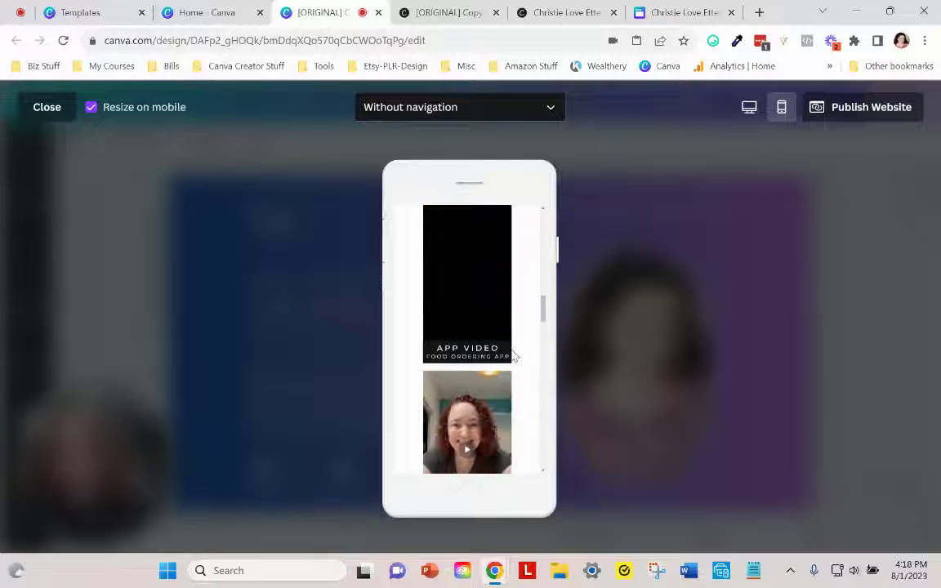
# Step: Compare the Tech and Beauty video layouts in the mobile preview, then check the rates, other details and contact sections
pyautogui.scroll(-3, 514, 356)
pyautogui.scroll(10, 483, 374)
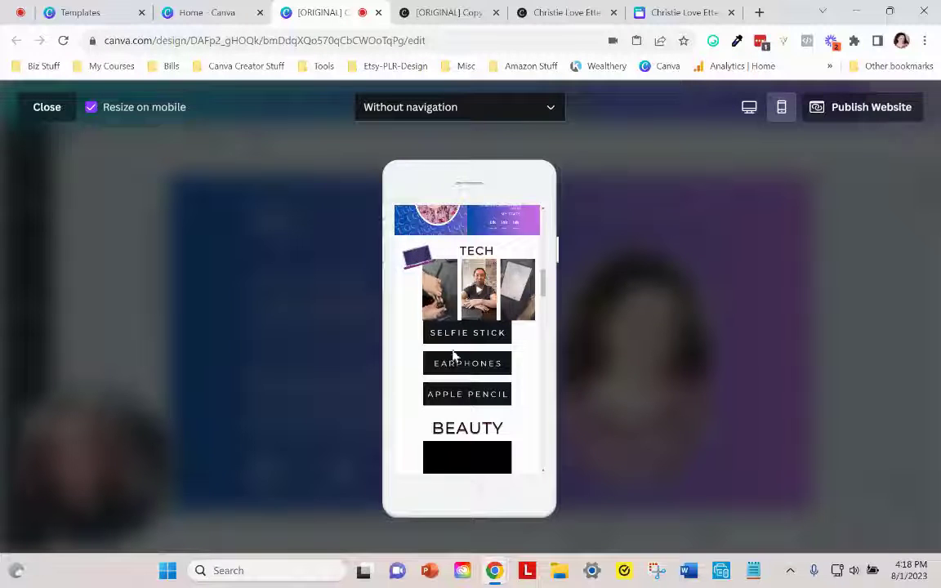
pyautogui.scroll(-1, 470, 366)
pyautogui.scroll(1, 482, 323)
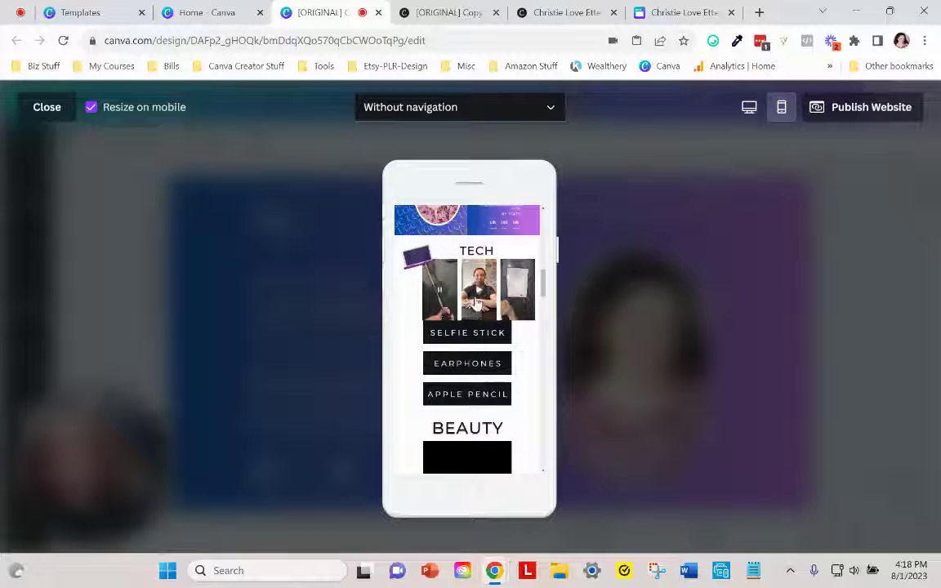
pyautogui.scroll(-4, 480, 412)
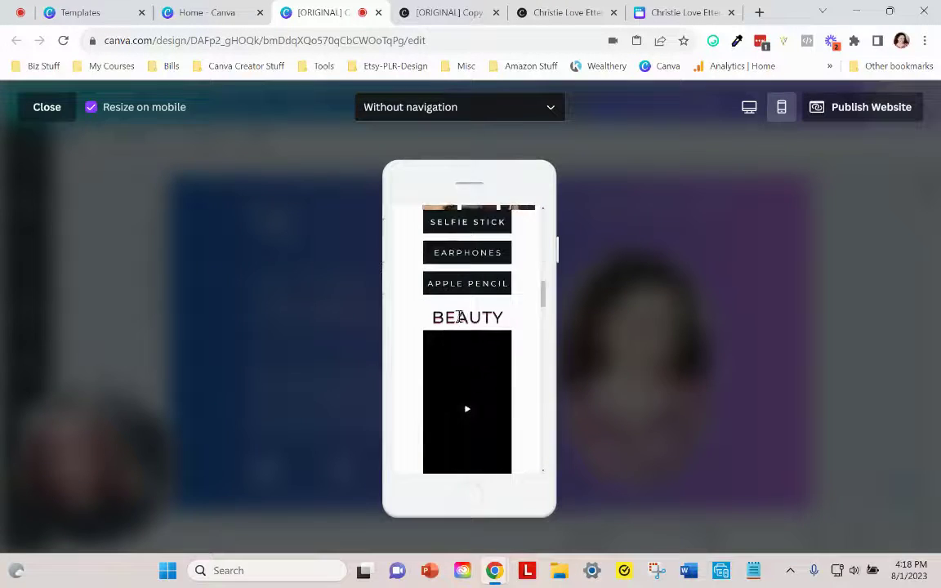
pyautogui.scroll(-5, 473, 371)
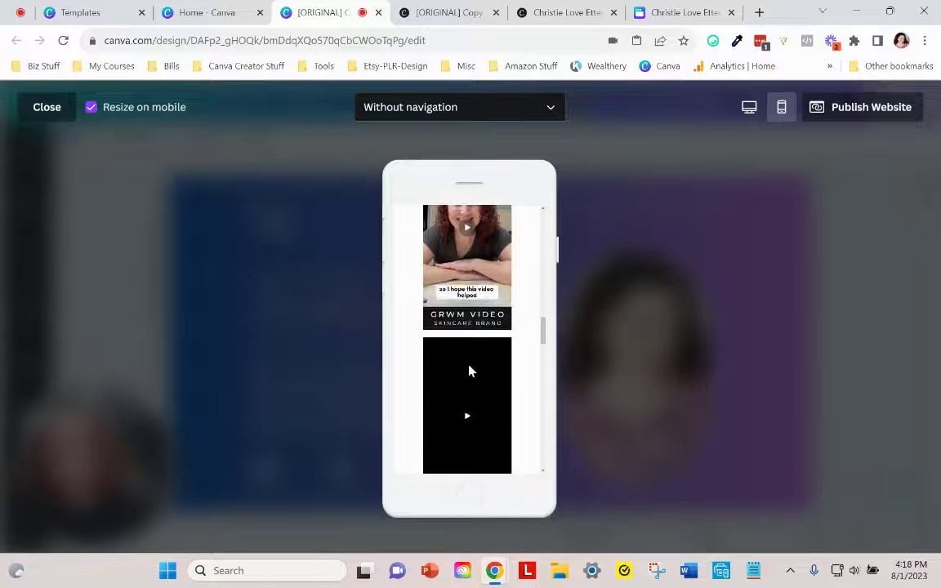
pyautogui.scroll(-4, 477, 380)
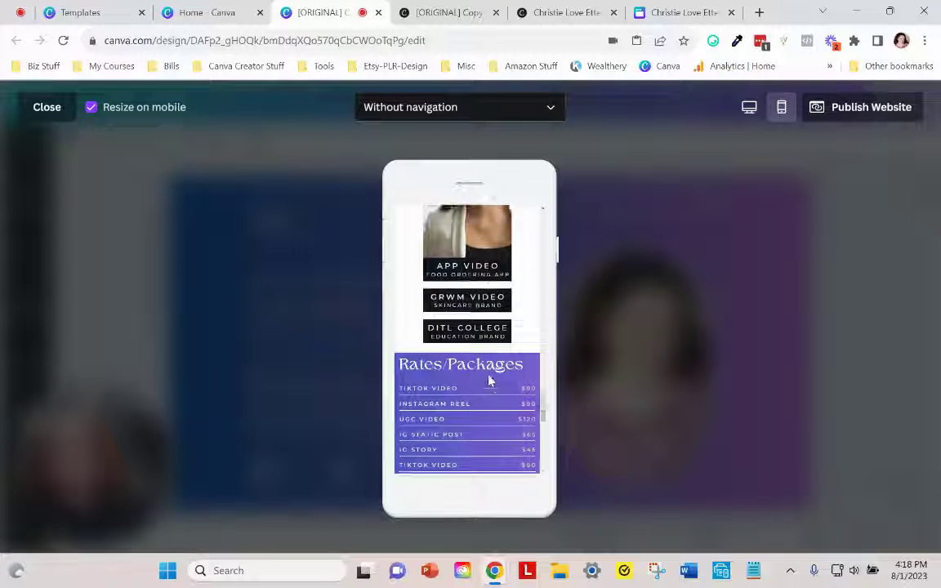
pyautogui.scroll(-3, 494, 383)
pyautogui.scroll(-3, 501, 391)
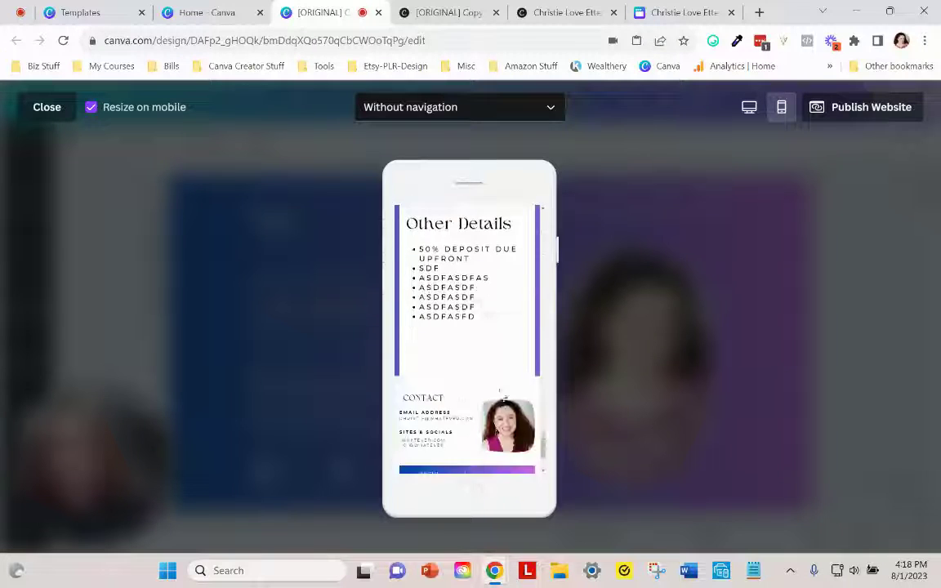
# Step: Recheck the mobile preview from the contact section back up to the home section, including the Tech grouping, and close the preview
pyautogui.scroll(8, 510, 393)
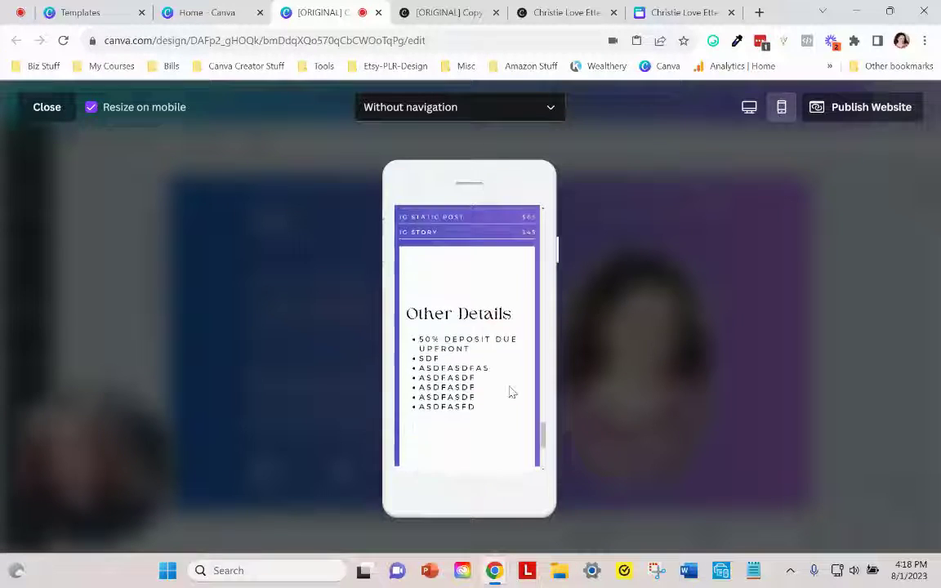
pyautogui.scroll(8, 517, 382)
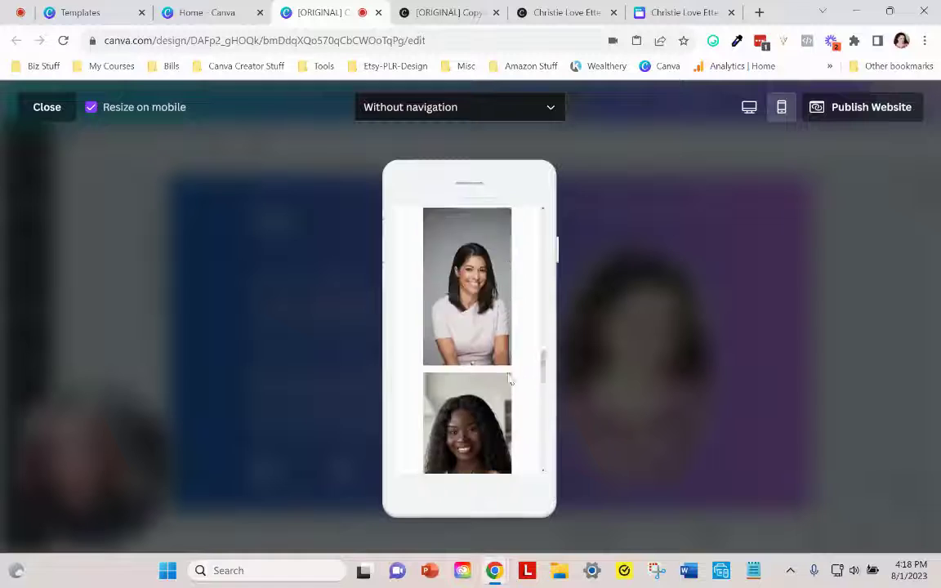
pyautogui.scroll(4, 490, 331)
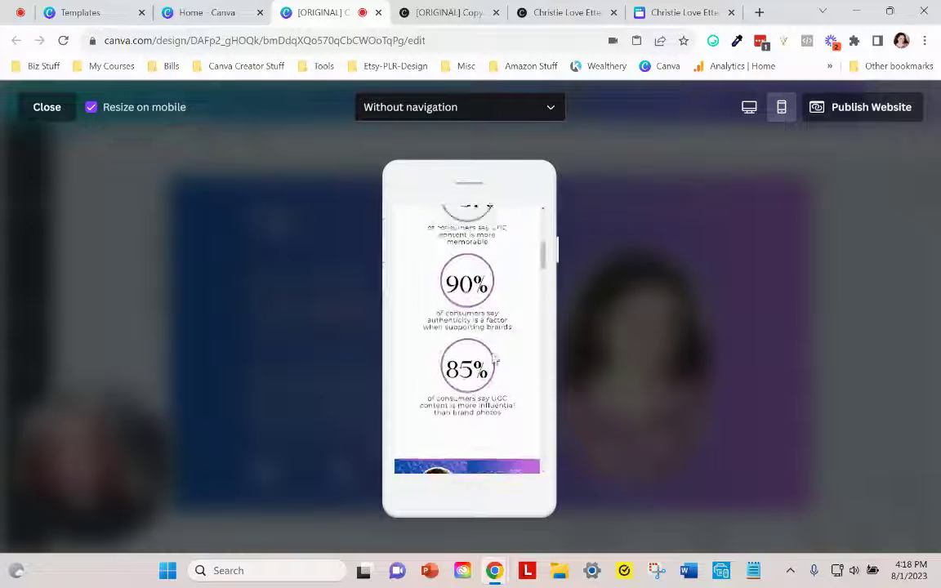
pyautogui.scroll(-8, 506, 356)
pyautogui.scroll(-2, 508, 357)
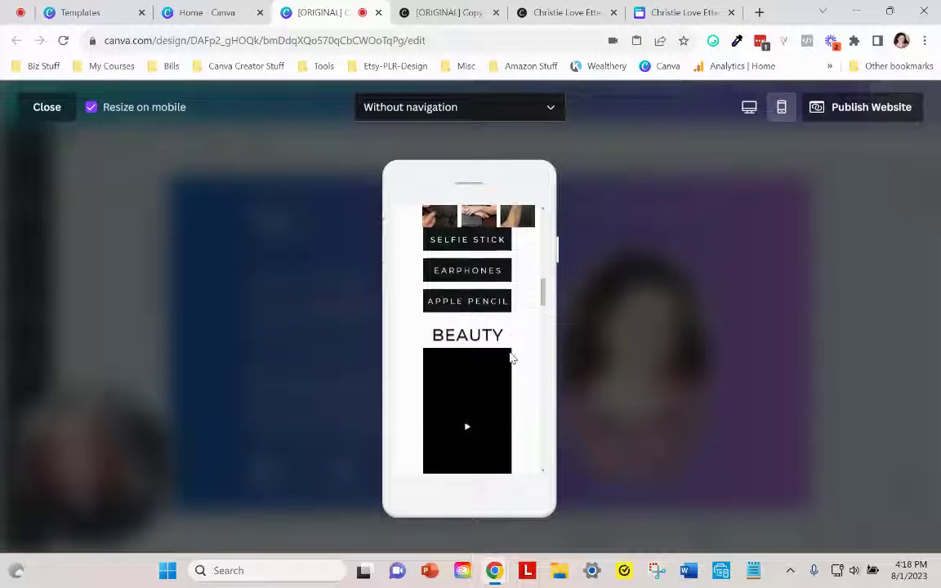
pyautogui.scroll(3, 513, 357)
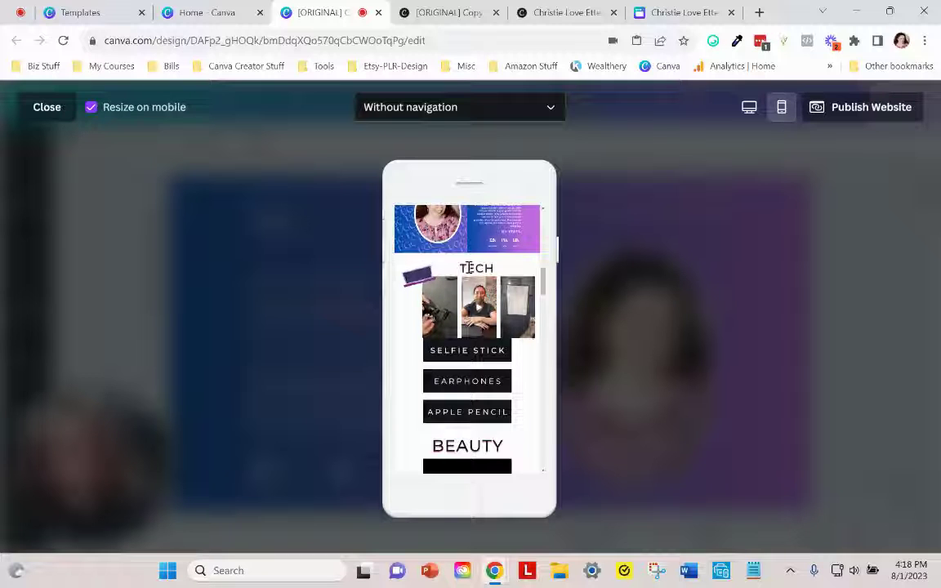
pyautogui.scroll(-2, 490, 402)
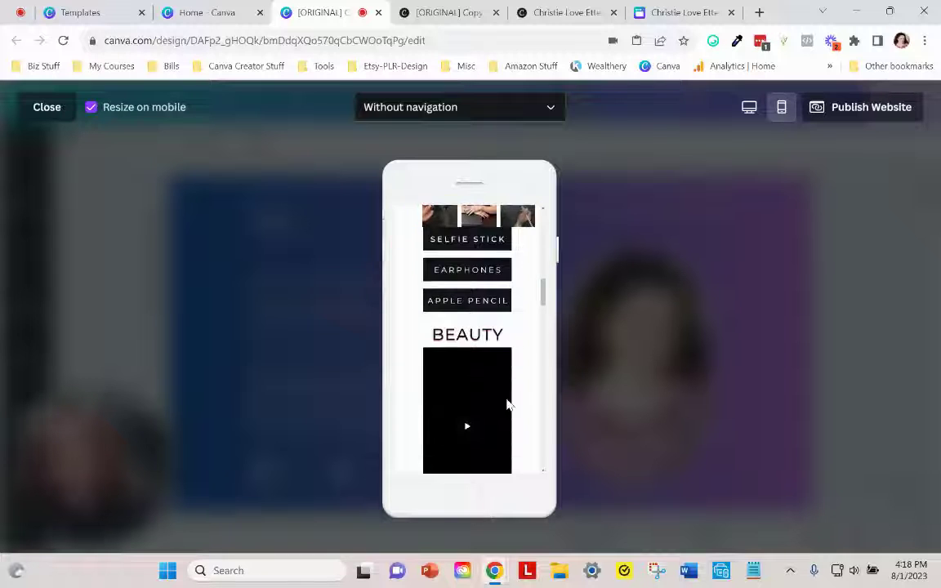
pyautogui.scroll(5, 506, 403)
pyautogui.scroll(2, 503, 396)
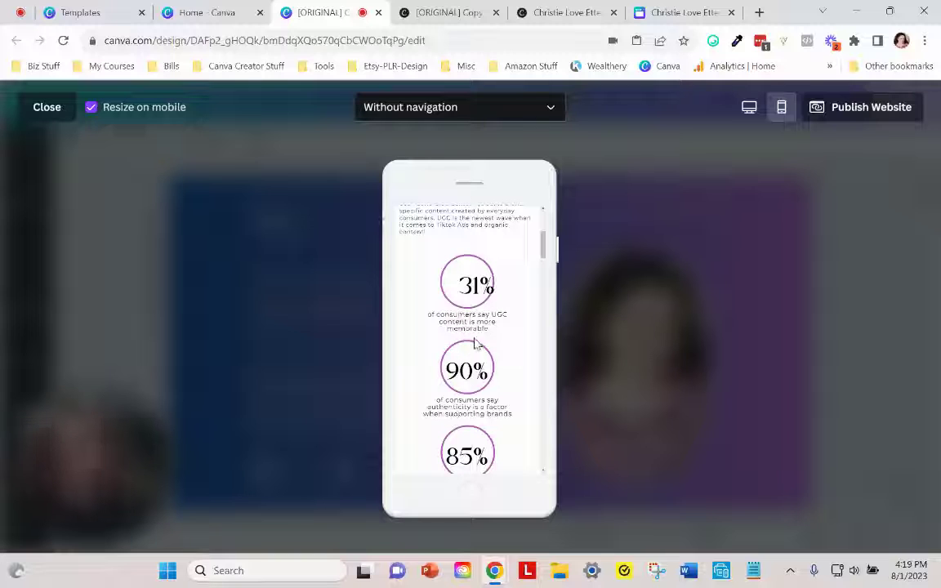
pyautogui.scroll(-2, 476, 343)
pyautogui.scroll(-3, 466, 336)
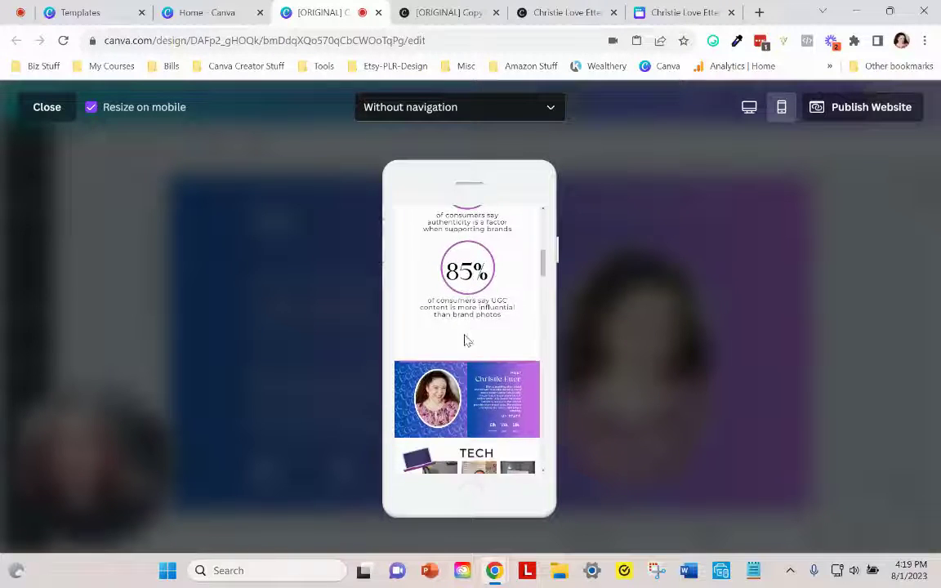
pyautogui.scroll(6, 468, 333)
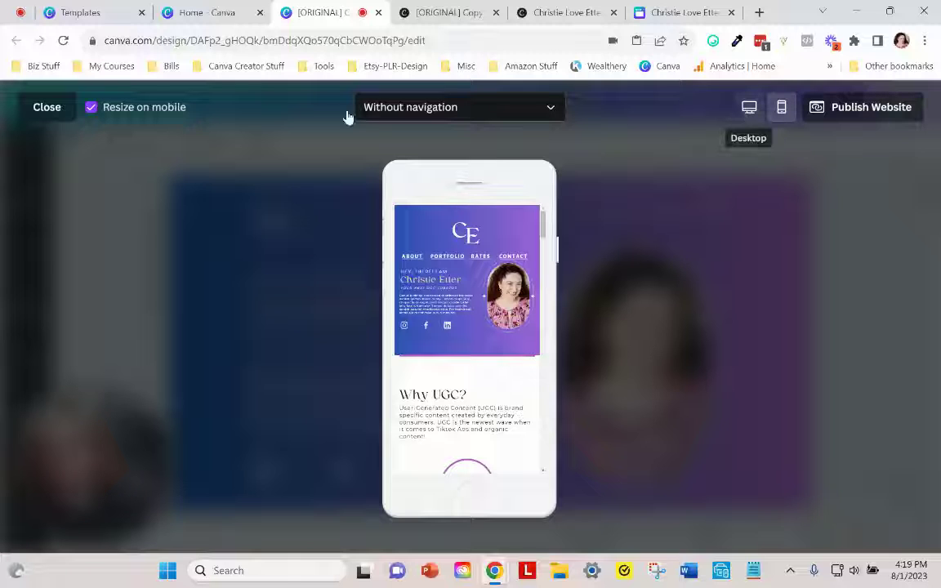
pyautogui.click(41, 107)
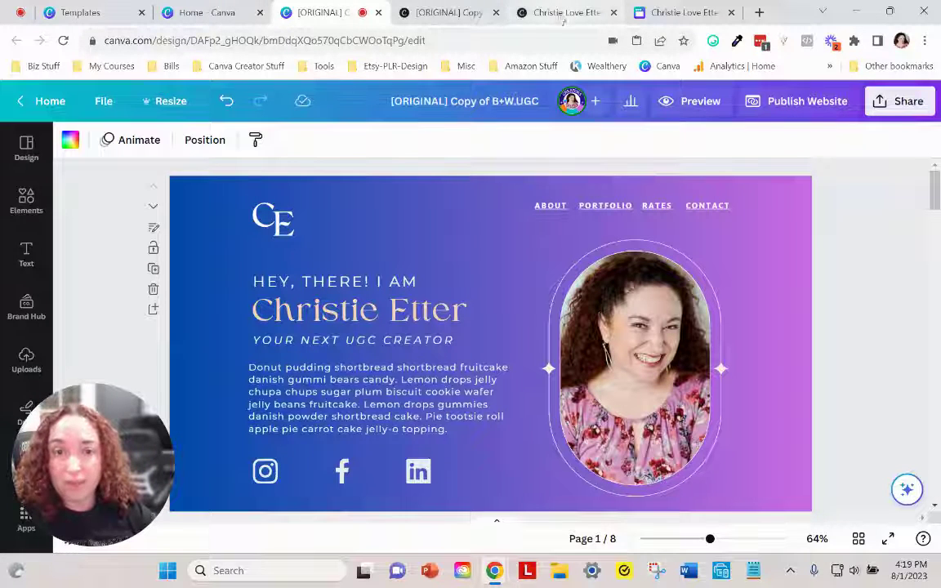
# Step: Move the finished portfolio website's tab beside the design's tab and look over the site's home section
pyautogui.moveTo(563, 18); pyautogui.dragTo(453, 16)
pyautogui.scroll(5, 705, 376)
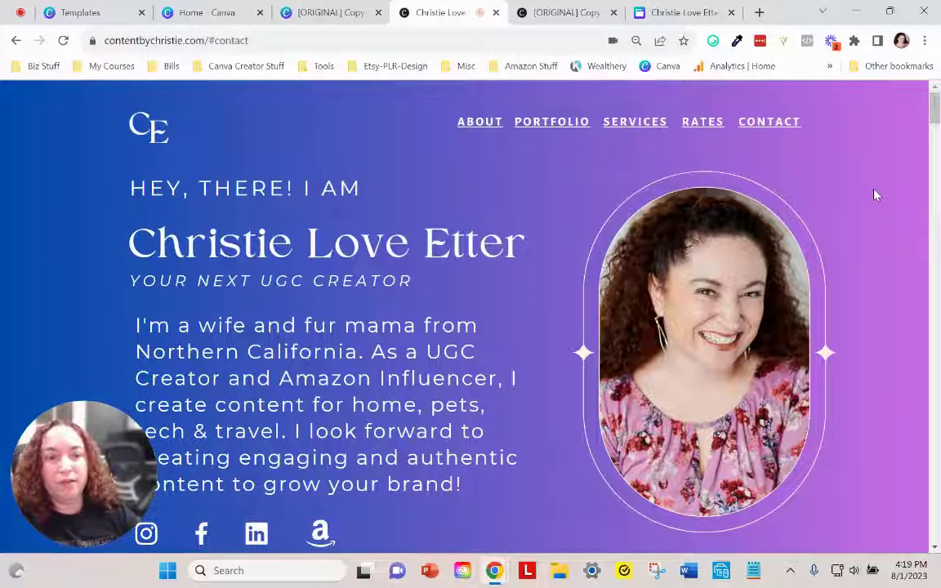
pyautogui.scroll(-1, 199, 359)
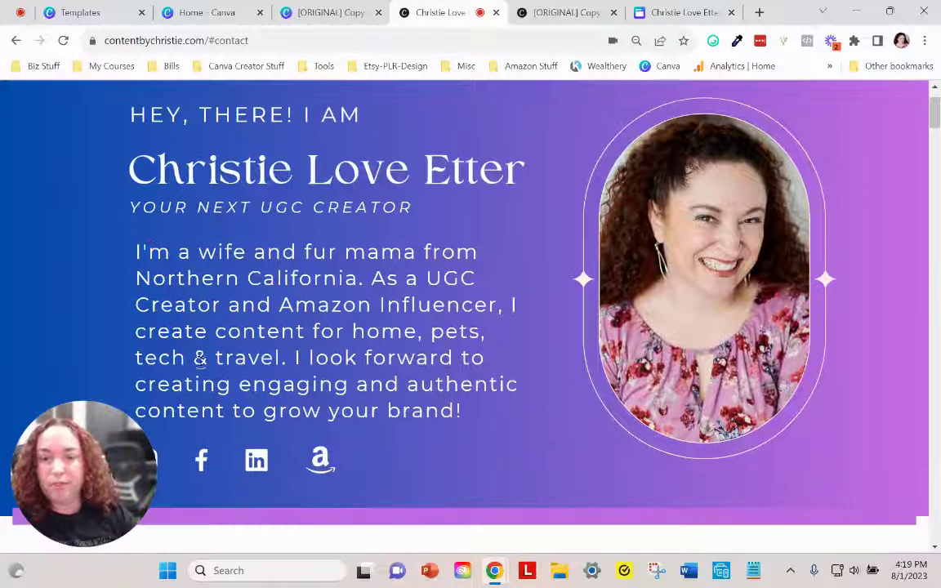
pyautogui.moveTo(59, 423); pyautogui.dragTo(740, 423)
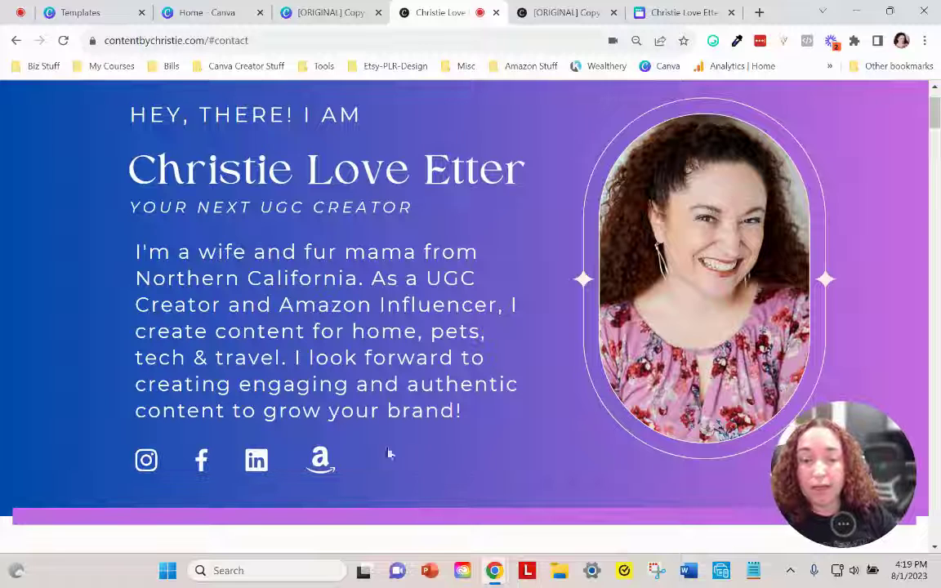
pyautogui.scroll(1, 389, 454)
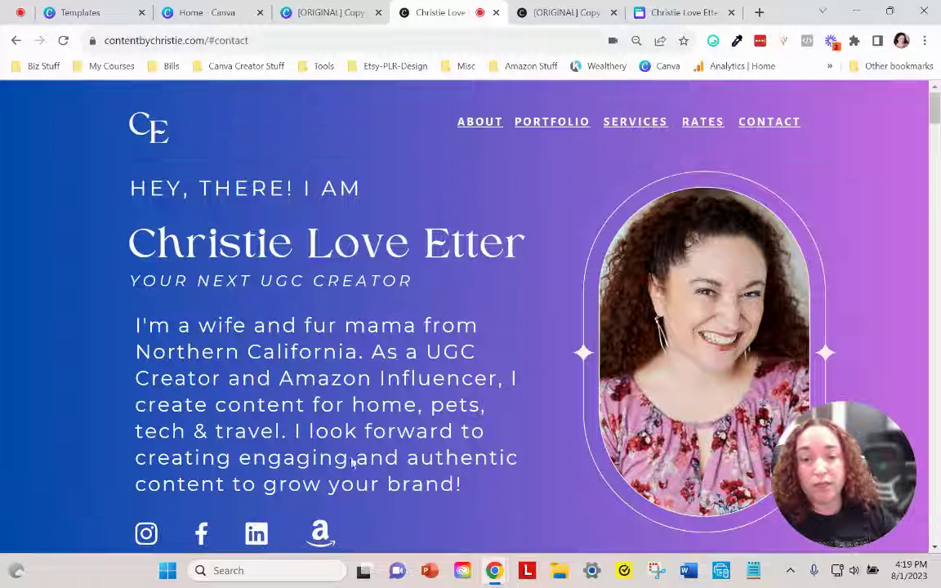
# Step: Test the About, Portfolio, Services, Rates and Contact navigation links on the finished portfolio website
pyautogui.click(482, 122)
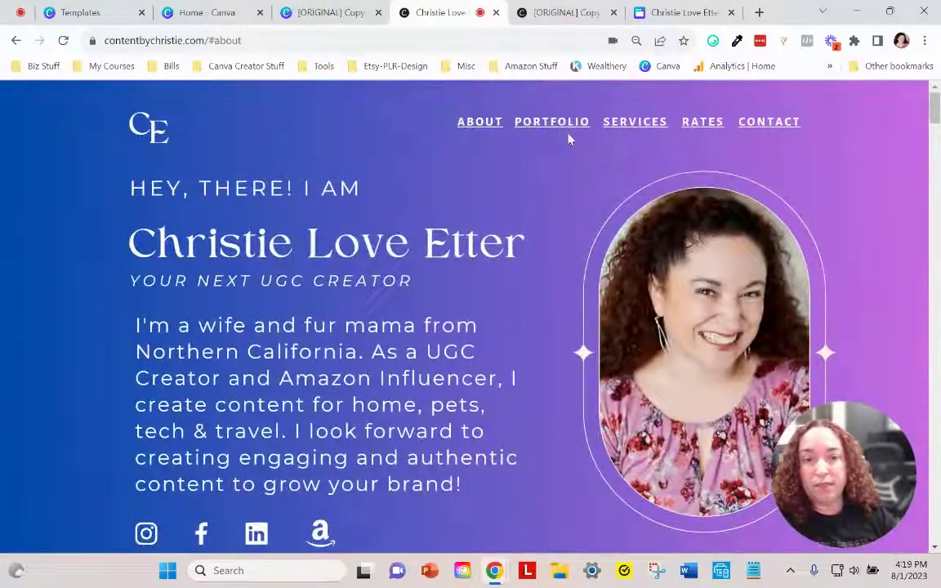
pyautogui.click(550, 121)
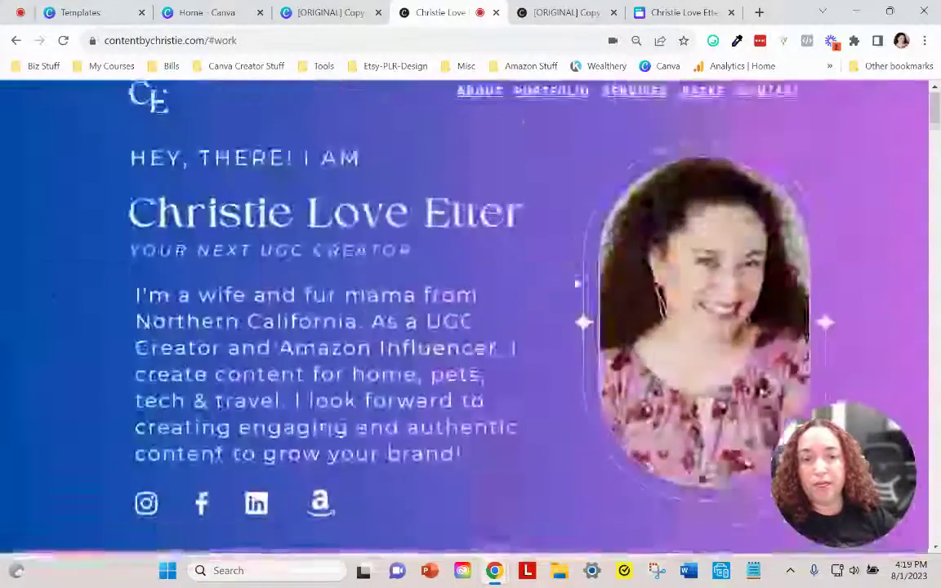
pyautogui.click(633, 122)
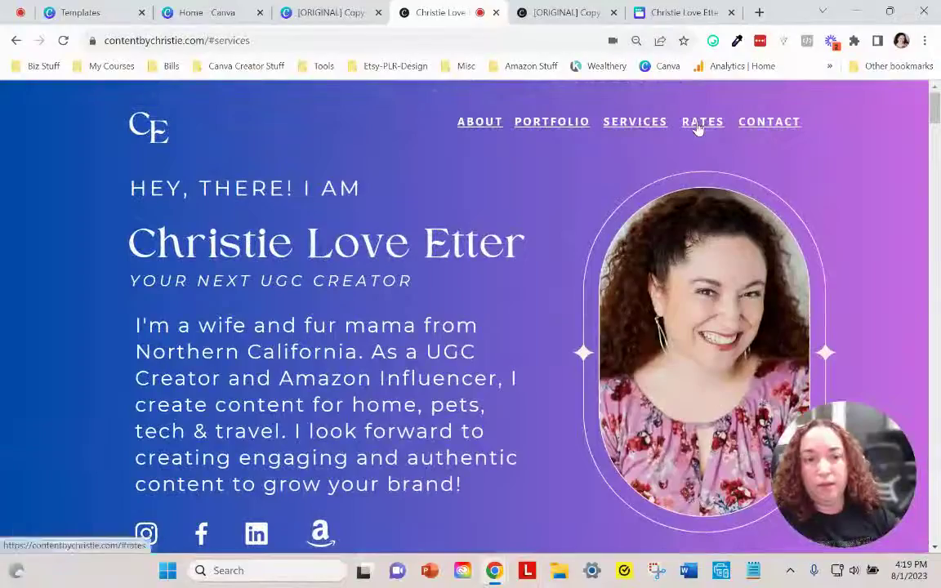
pyautogui.click(699, 128)
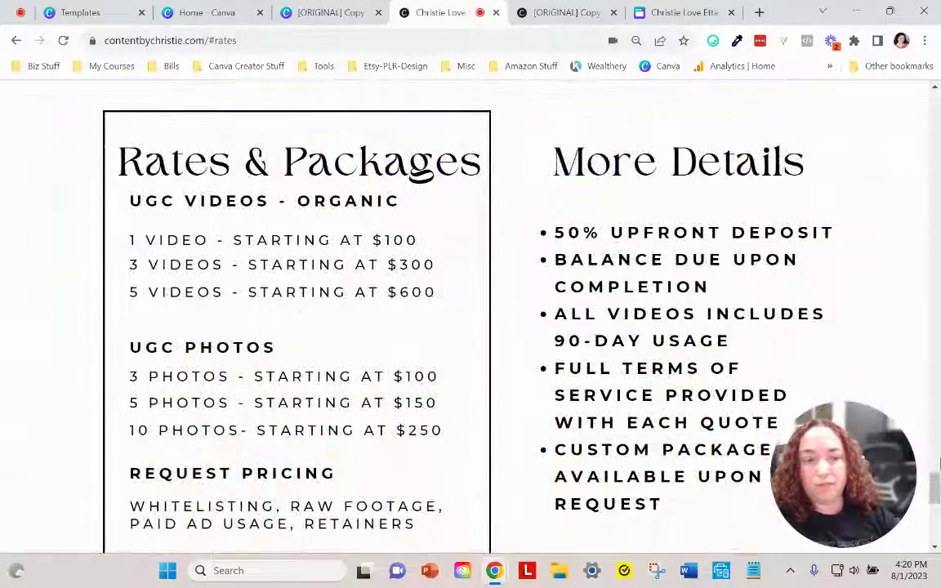
pyautogui.moveTo(934, 494); pyautogui.dragTo(935, 98)
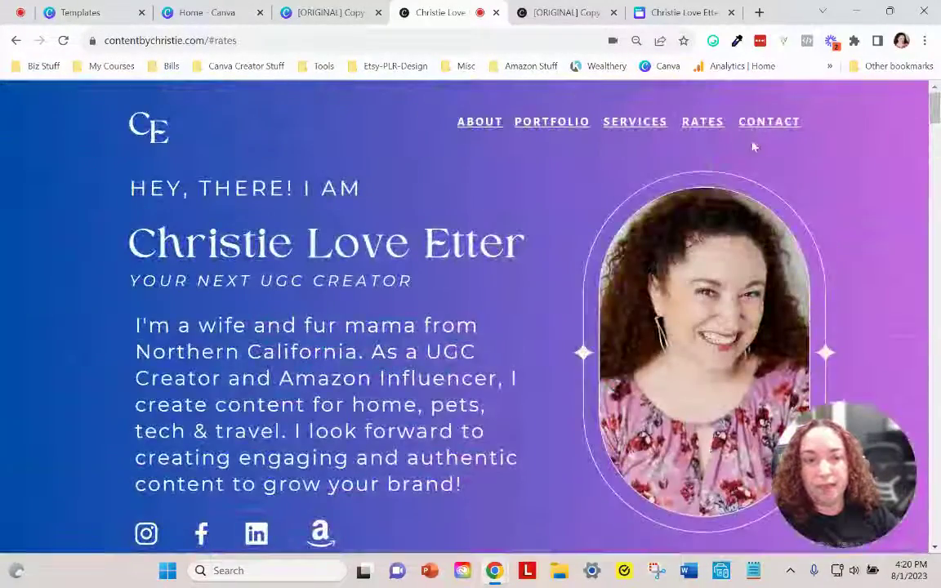
pyautogui.click(747, 129)
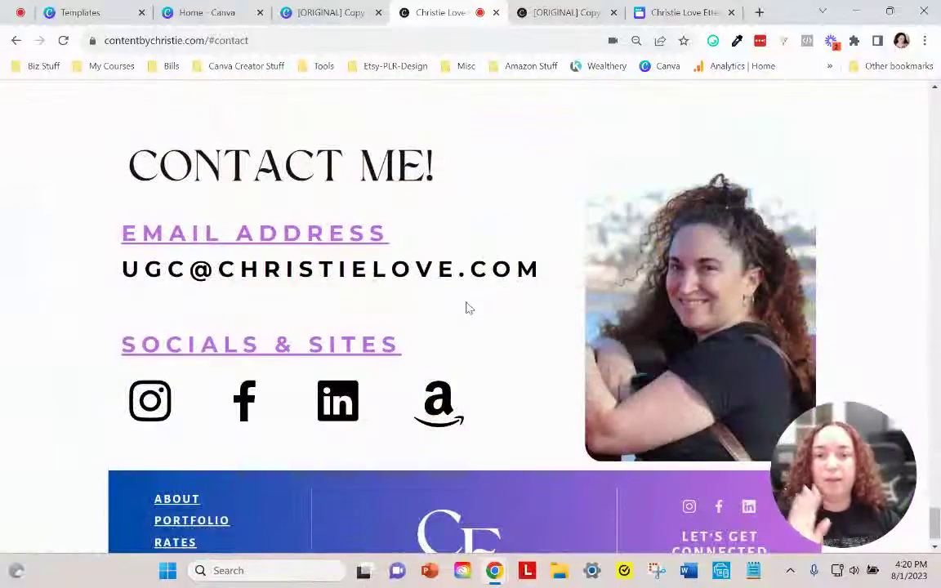
# Step: Return to the finished site's home section and review its introduction, the Why UGC statistics and the about section
pyautogui.scroll(5, 474, 346)
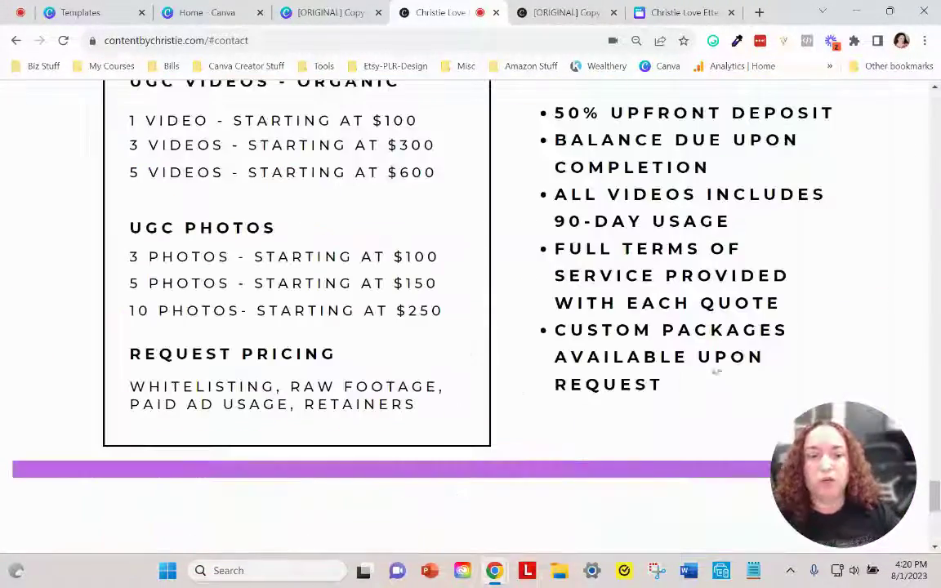
pyautogui.moveTo(935, 498); pyautogui.dragTo(935, 104)
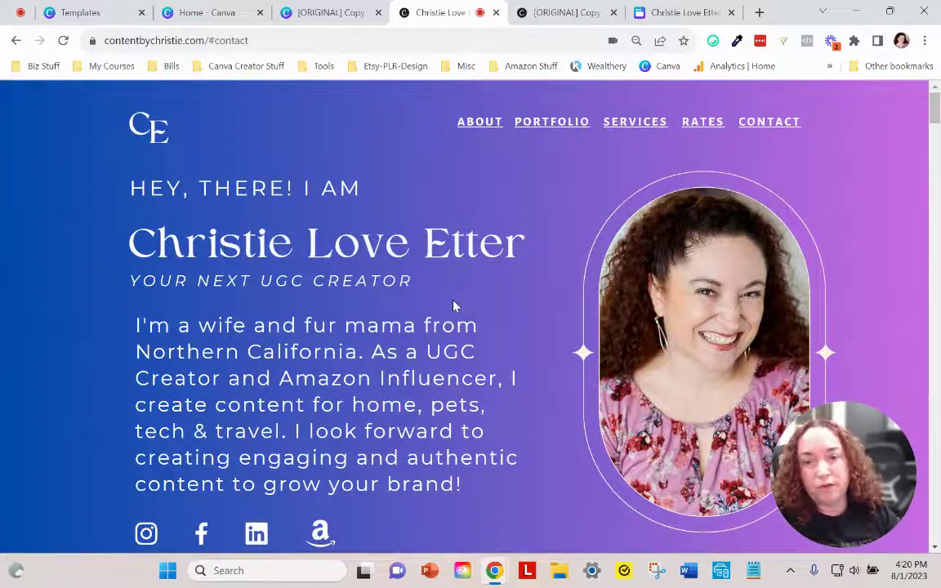
pyautogui.scroll(-1, 455, 306)
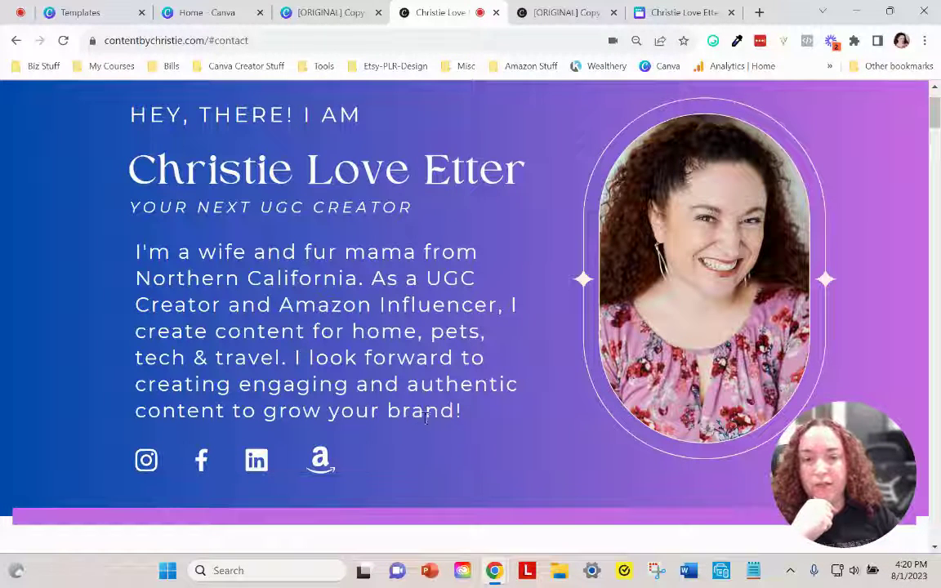
pyautogui.scroll(-5, 433, 392)
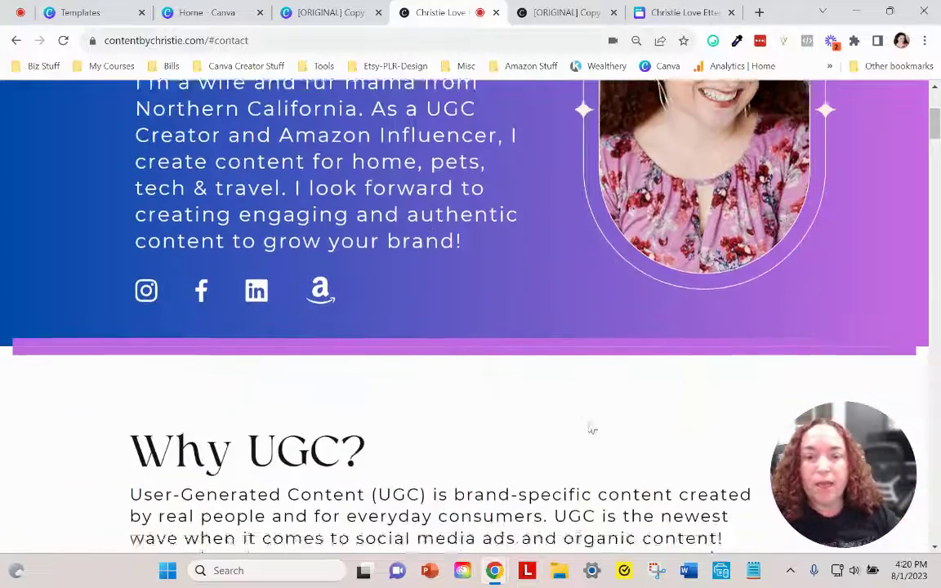
pyautogui.scroll(-5, 524, 392)
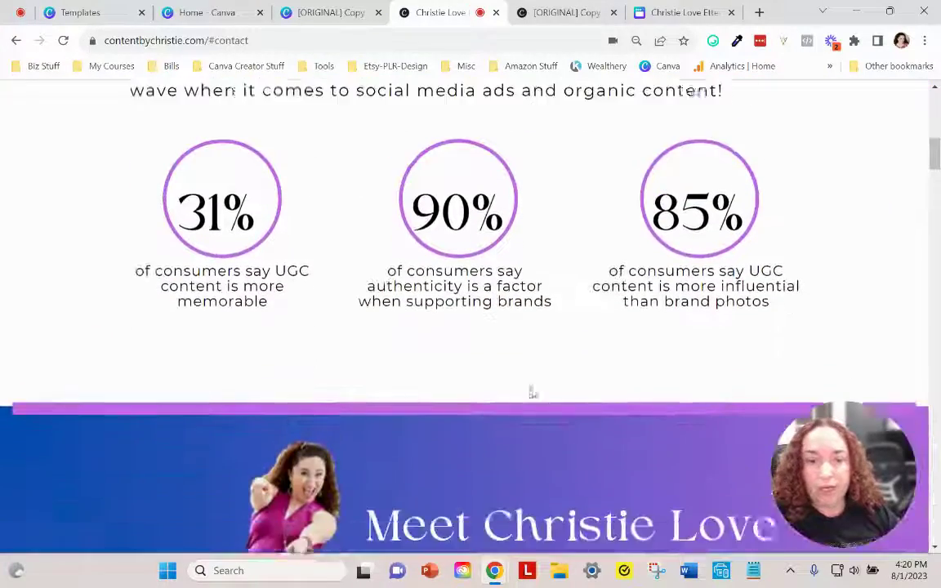
pyautogui.scroll(-1, 451, 273)
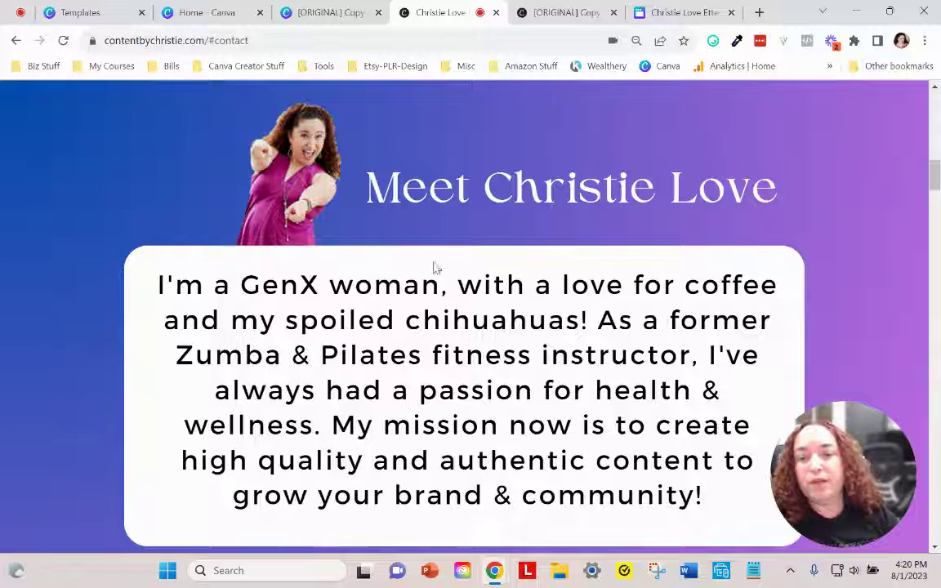
pyautogui.scroll(-3, 340, 377)
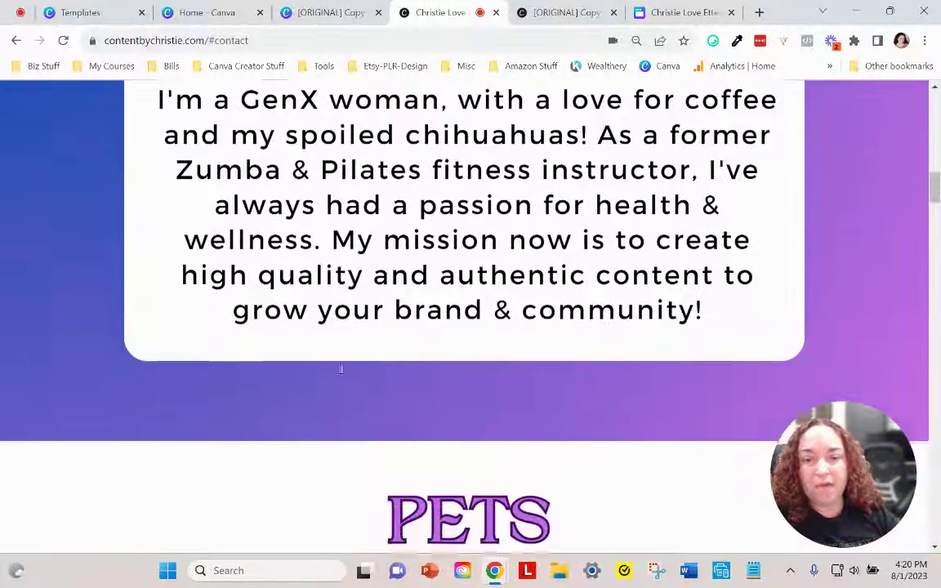
# Step: Examine the portfolio's captioned video groupings, from Pets and Fitness through Home to Tech
pyautogui.scroll(-3, 343, 377)
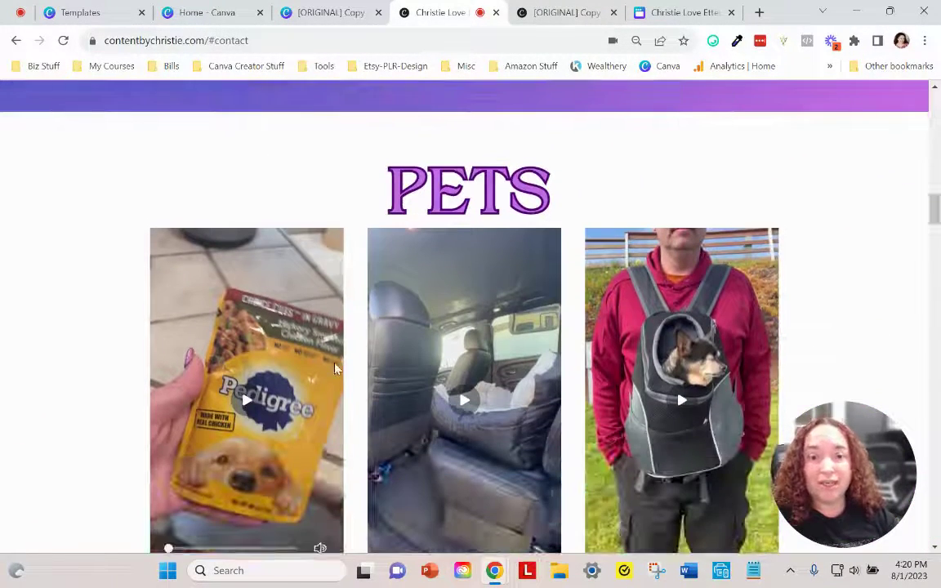
pyautogui.scroll(-2, 409, 282)
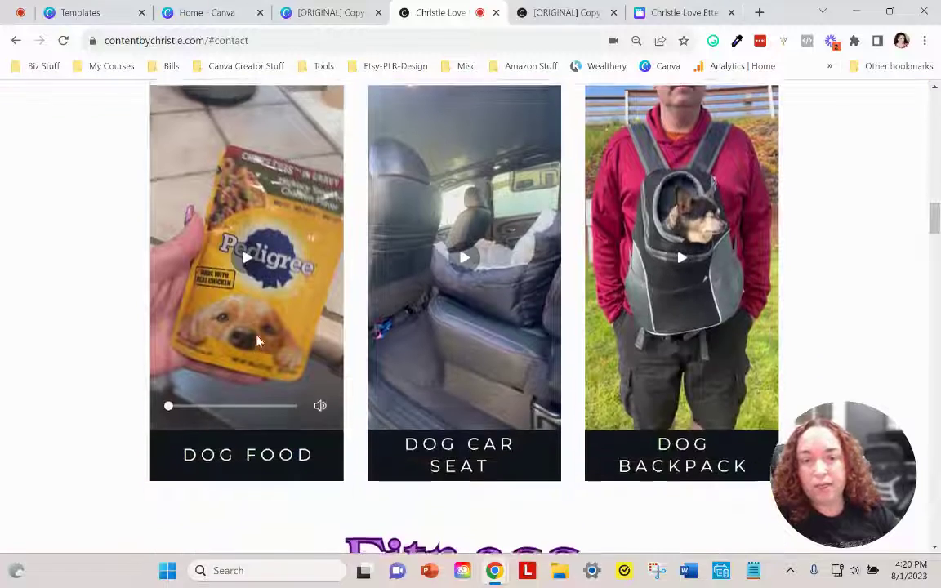
pyautogui.scroll(1, 230, 301)
pyautogui.scroll(-7, 121, 307)
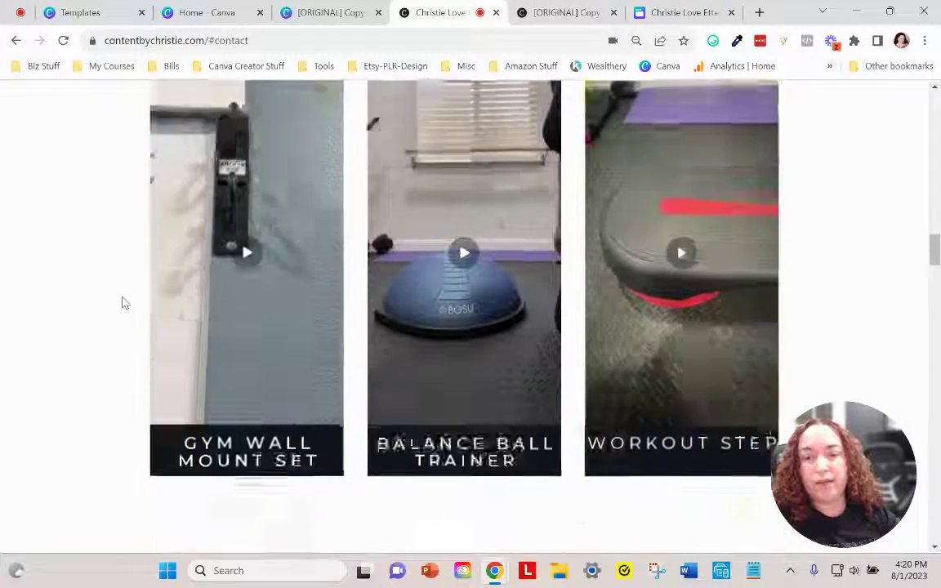
pyautogui.scroll(-11, 122, 303)
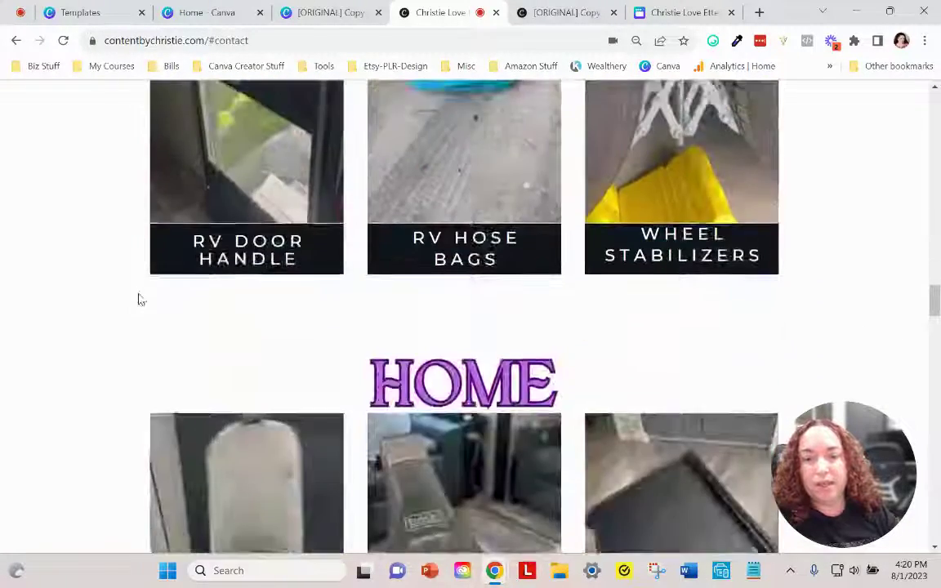
pyautogui.scroll(-20, 158, 294)
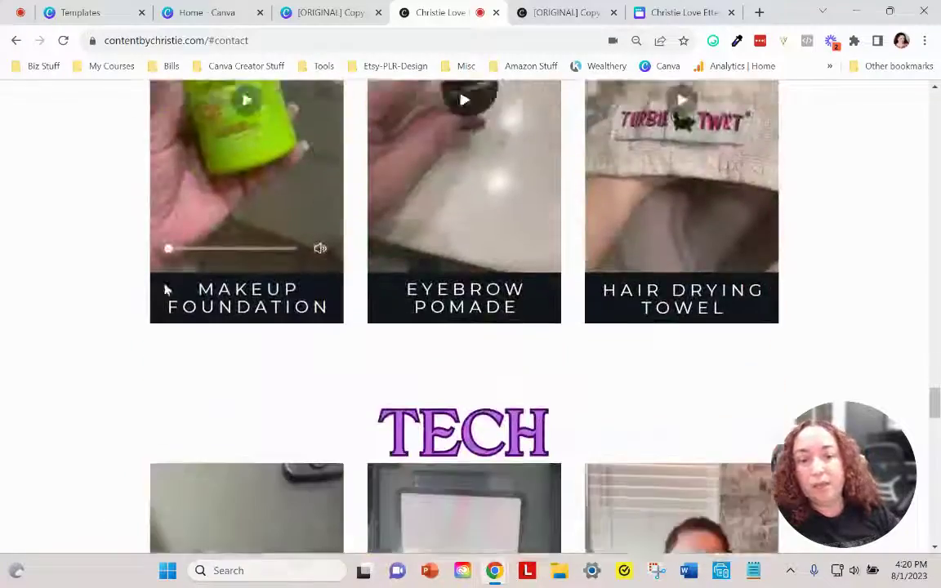
pyautogui.scroll(-5, 172, 291)
pyautogui.scroll(7, 167, 301)
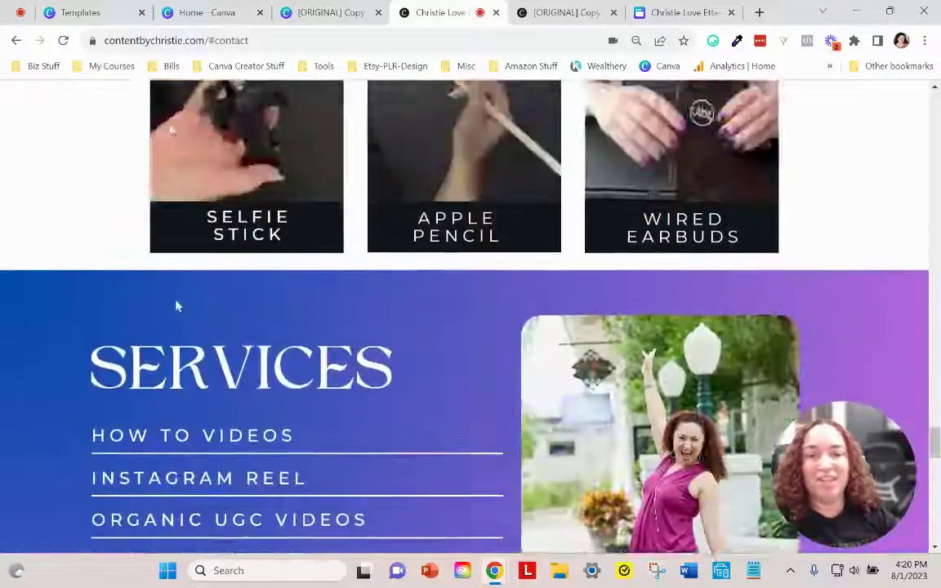
pyautogui.scroll(-3, 115, 306)
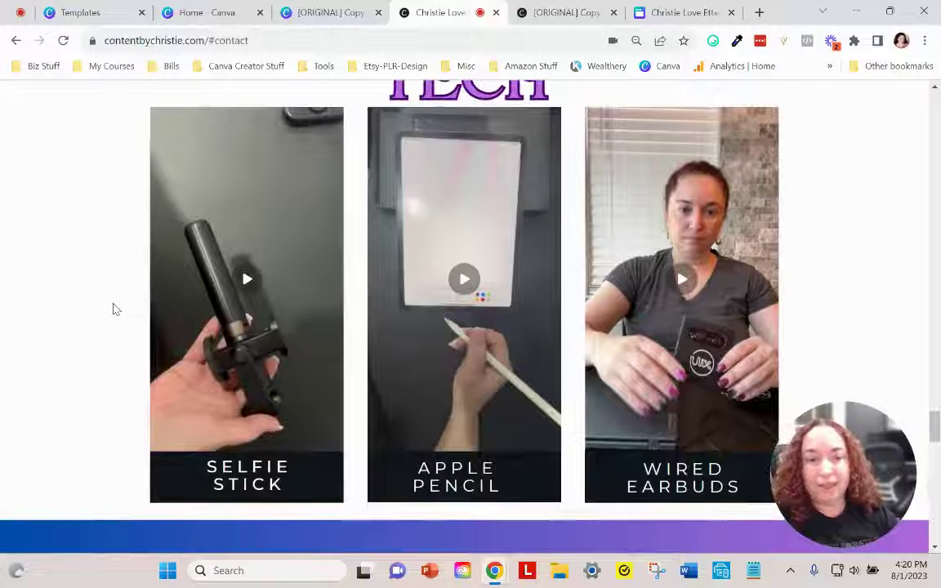
# Step: Review the list of offered services and the accompanying photo in the Services section
pyautogui.scroll(-3, 102, 308)
pyautogui.scroll(-4, 94, 306)
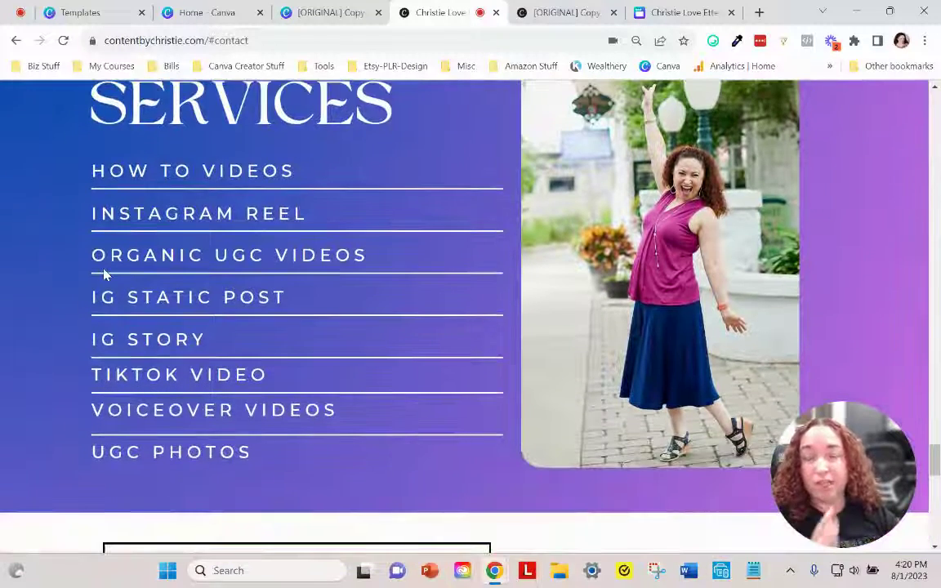
pyautogui.scroll(1, 192, 277)
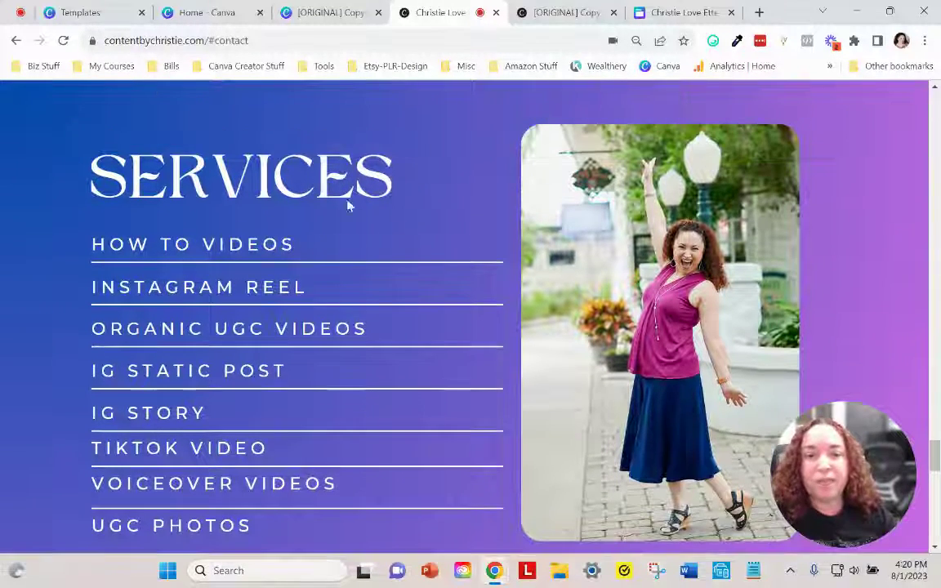
pyautogui.moveTo(837, 452)
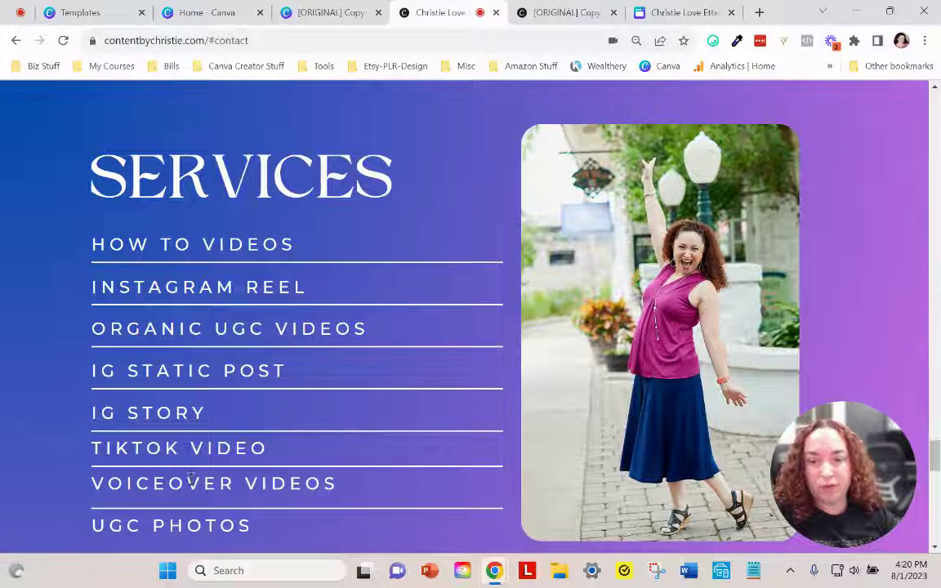
pyautogui.scroll(-1, 193, 473)
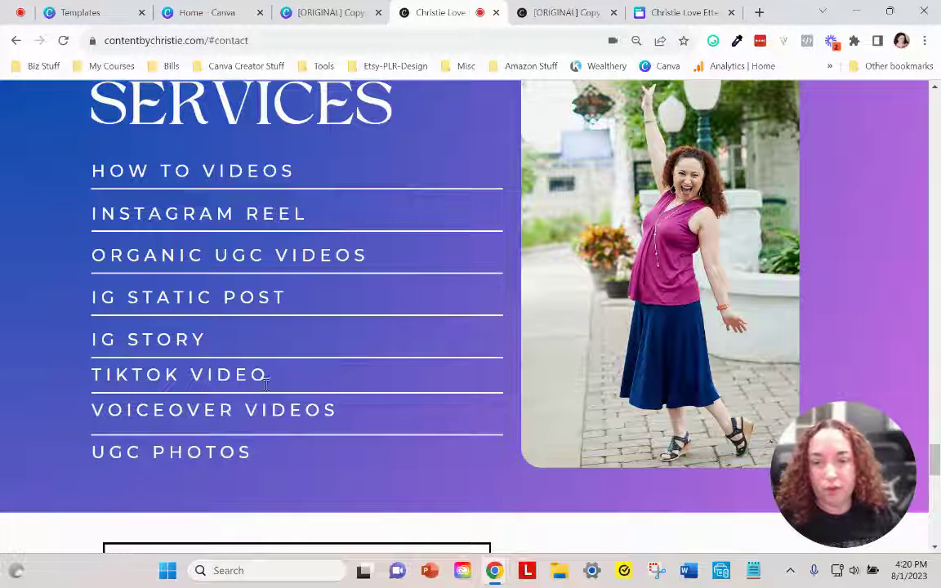
# Step: Examine the Rates & Packages box and compare it with the More Details terms beside it
pyautogui.scroll(-6, 277, 400)
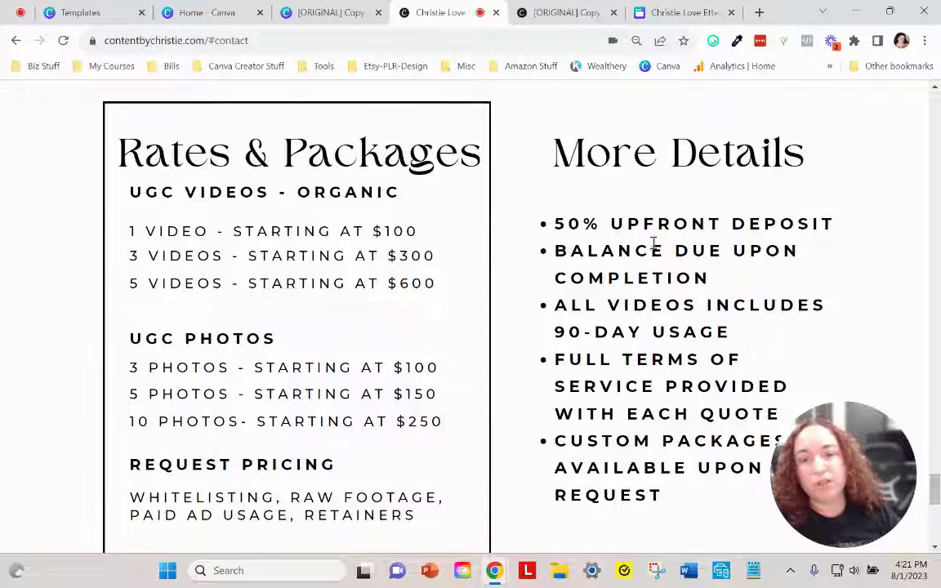
pyautogui.scroll(-1, 352, 214)
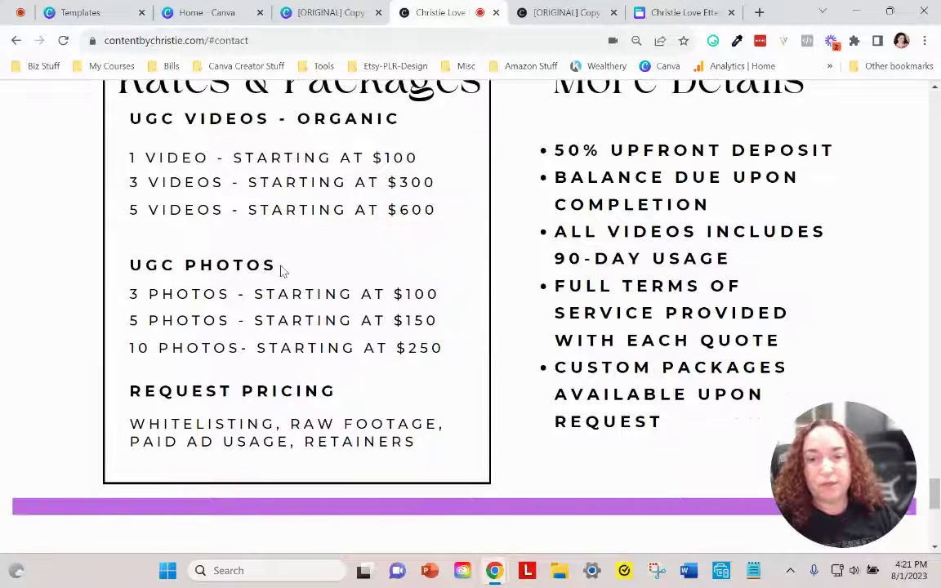
pyautogui.scroll(1, 280, 269)
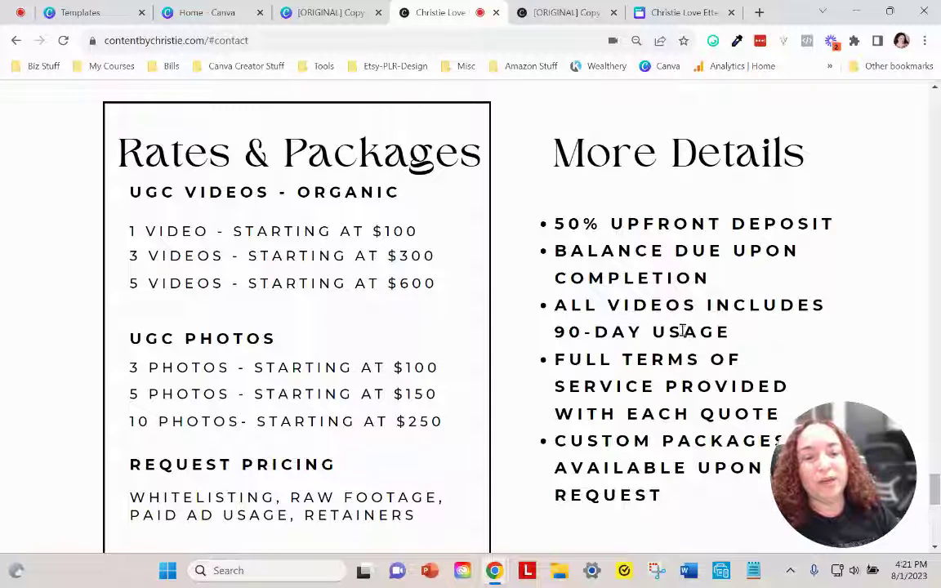
pyautogui.scroll(-1, 586, 398)
pyautogui.scroll(1, 619, 413)
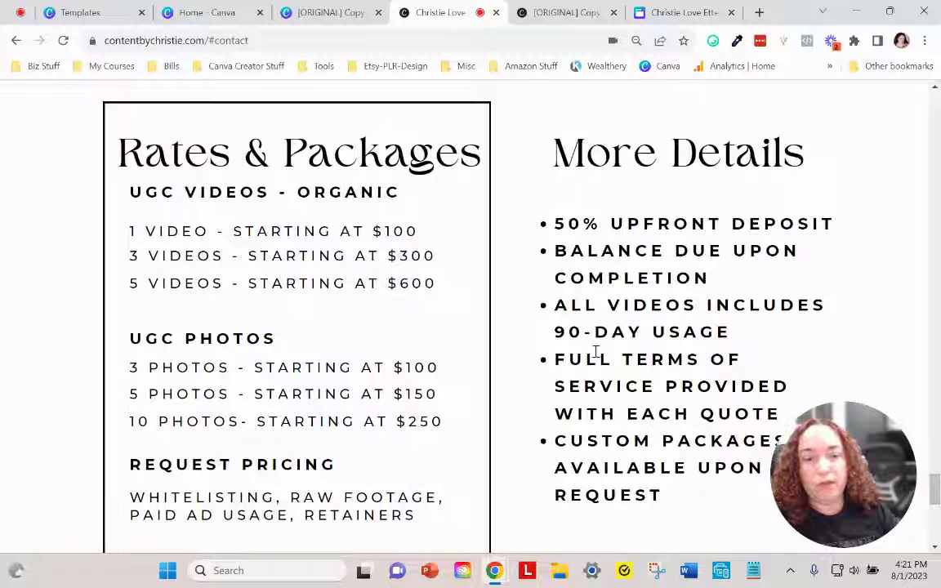
pyautogui.moveTo(854, 469)
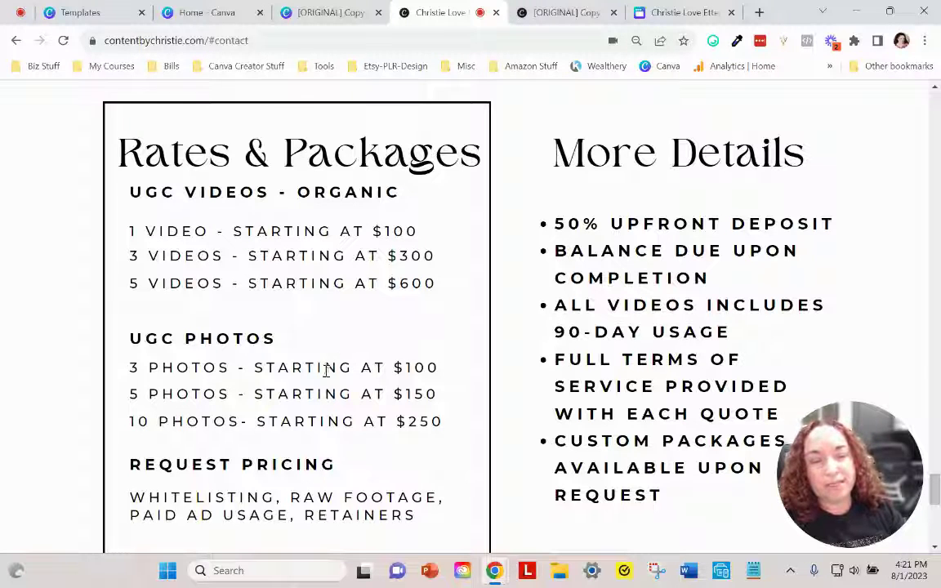
pyautogui.scroll(-2, 327, 371)
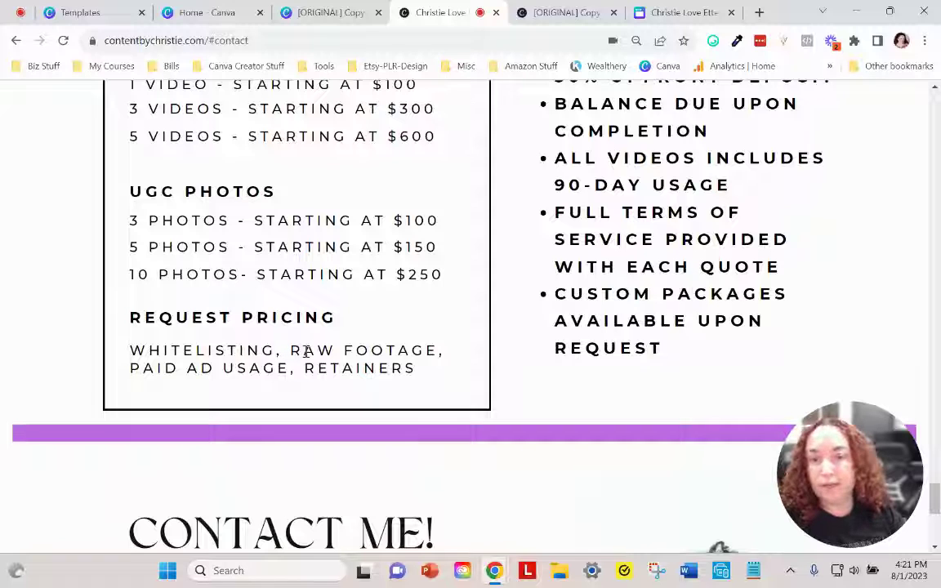
# Step: Review the contact section's email address, social links and photo, along with the footer beneath them
pyautogui.scroll(-3, 319, 357)
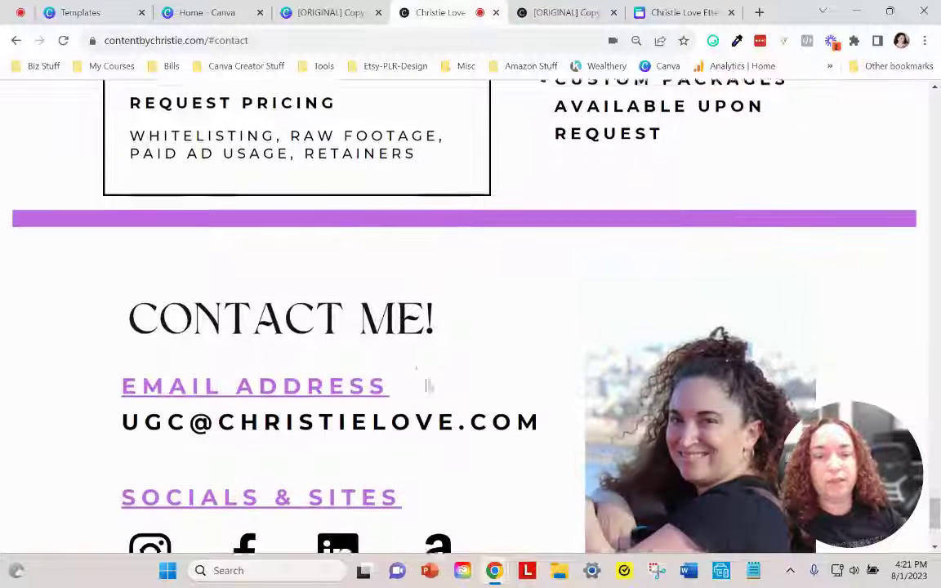
pyautogui.scroll(-1, 427, 385)
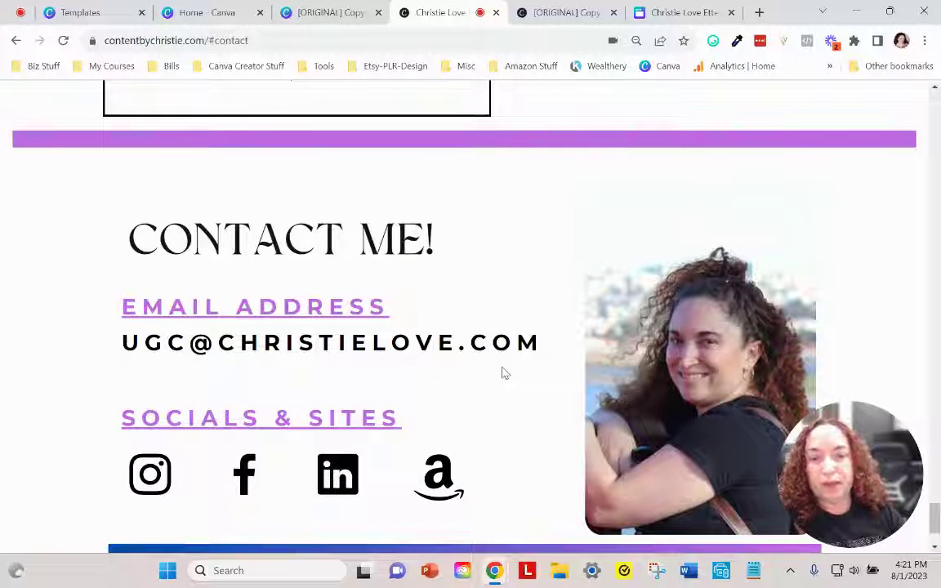
pyautogui.scroll(-1, 490, 364)
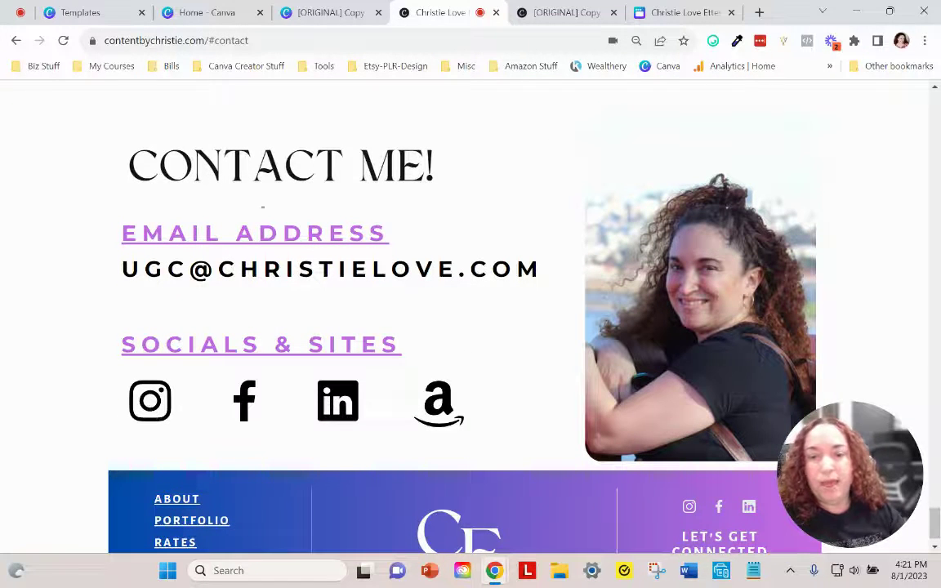
pyautogui.scroll(-1, 842, 273)
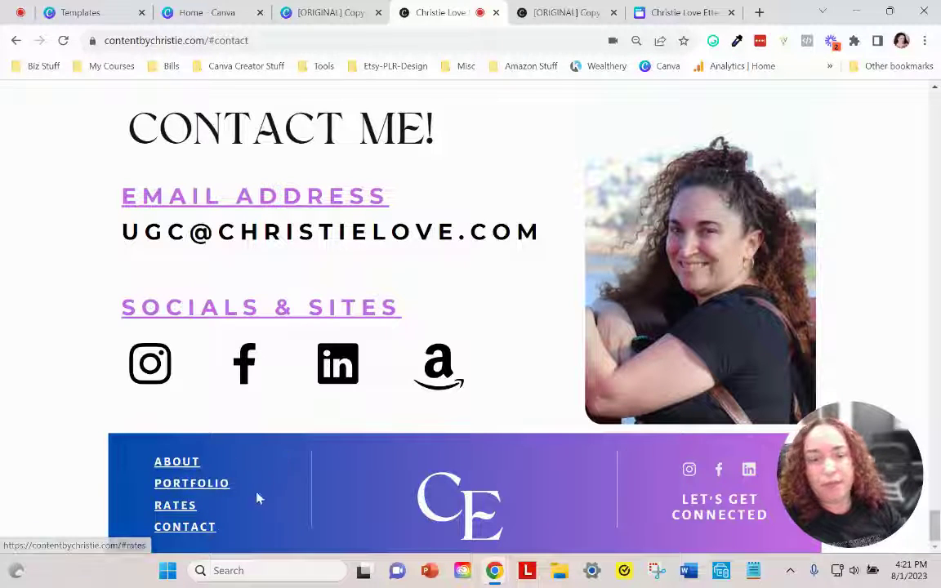
# Step: Test the Rates navigation link in the site's footer and return to the footer
pyautogui.click(173, 466)
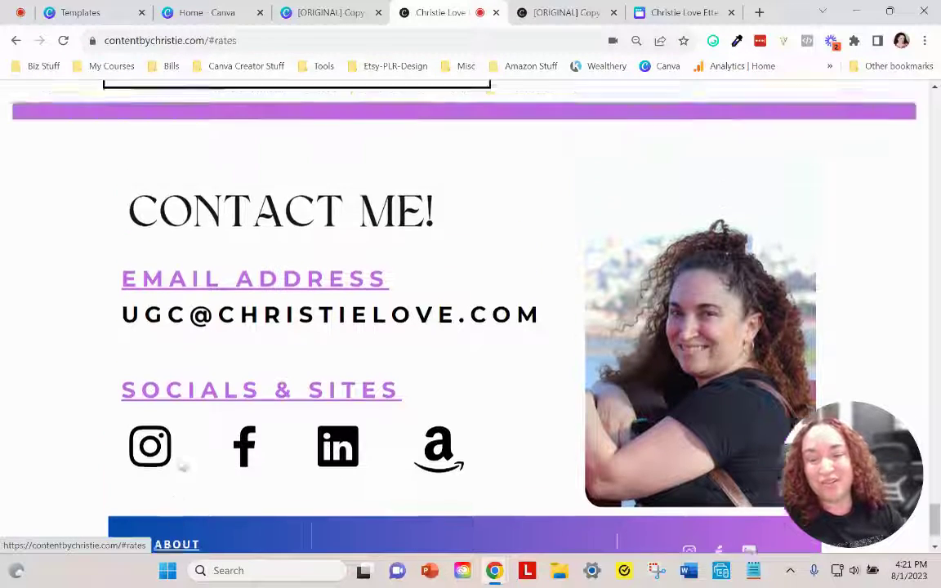
pyautogui.scroll(-5, 231, 435)
pyautogui.scroll(-2, 205, 466)
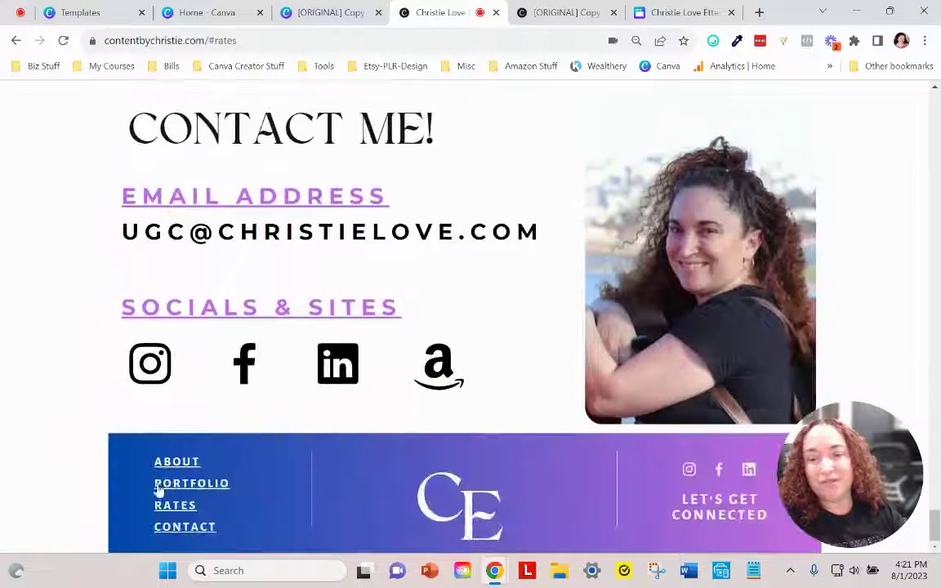
pyautogui.click(175, 489)
pyautogui.scroll(-5, 251, 400)
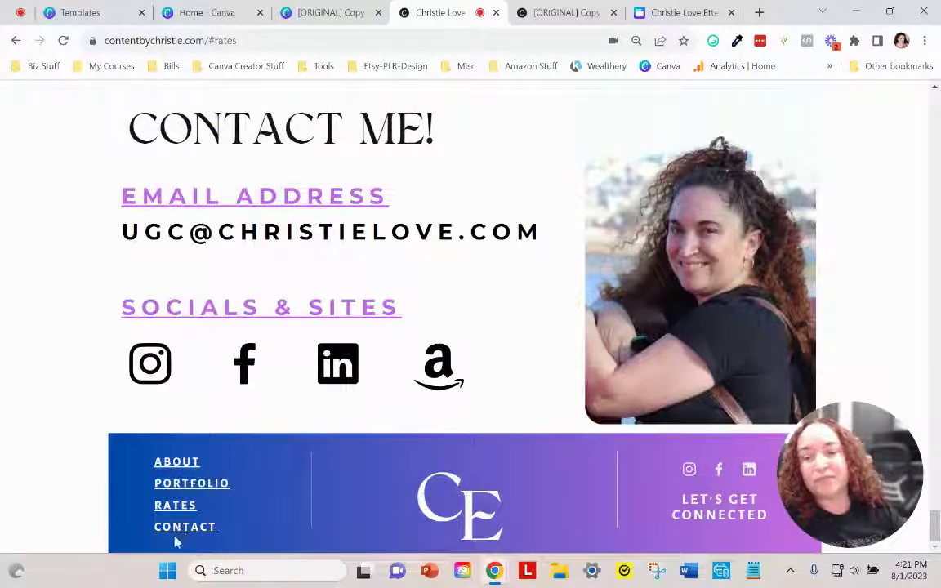
pyautogui.scroll(1, 176, 535)
pyautogui.scroll(-1, 186, 521)
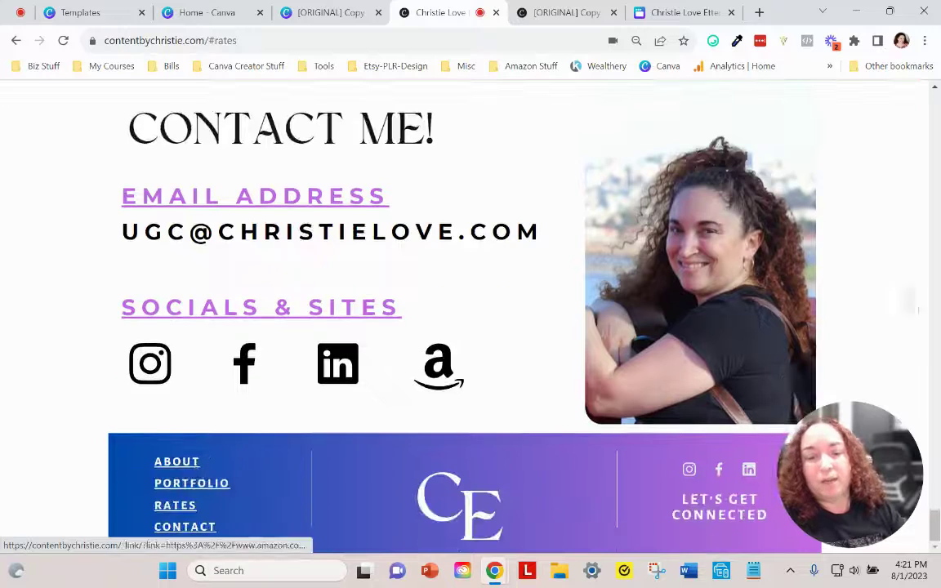
# Step: Check the footer's social icons and look back over the rates, services, portfolio and Why UGC sections up to the home section
pyautogui.moveTo(798, 454); pyautogui.dragTo(69, 427)
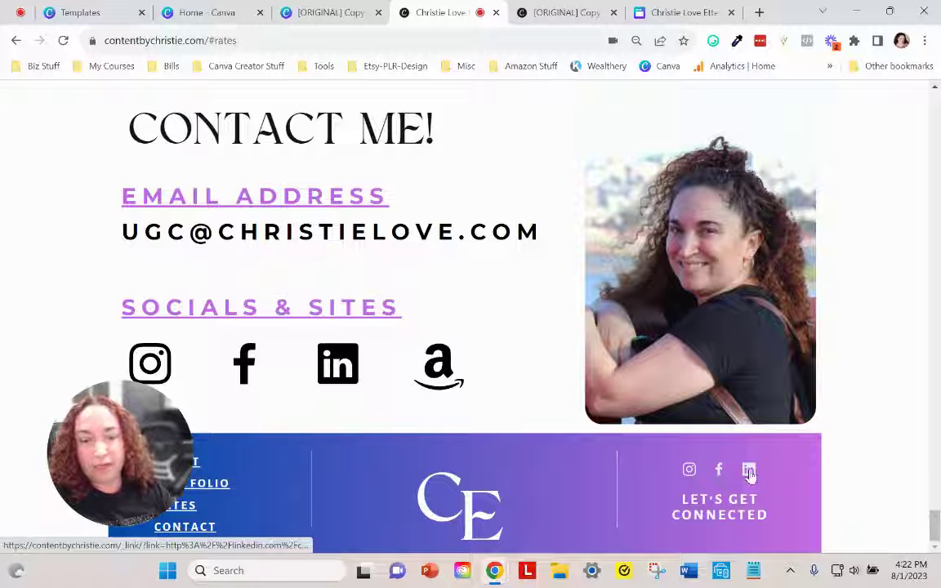
pyautogui.scroll(4, 655, 464)
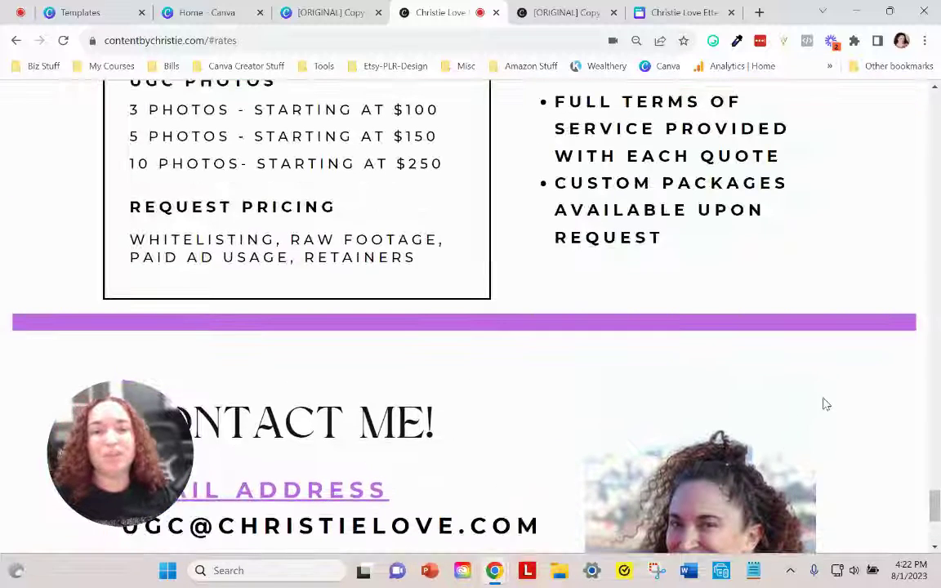
pyautogui.scroll(4, 825, 404)
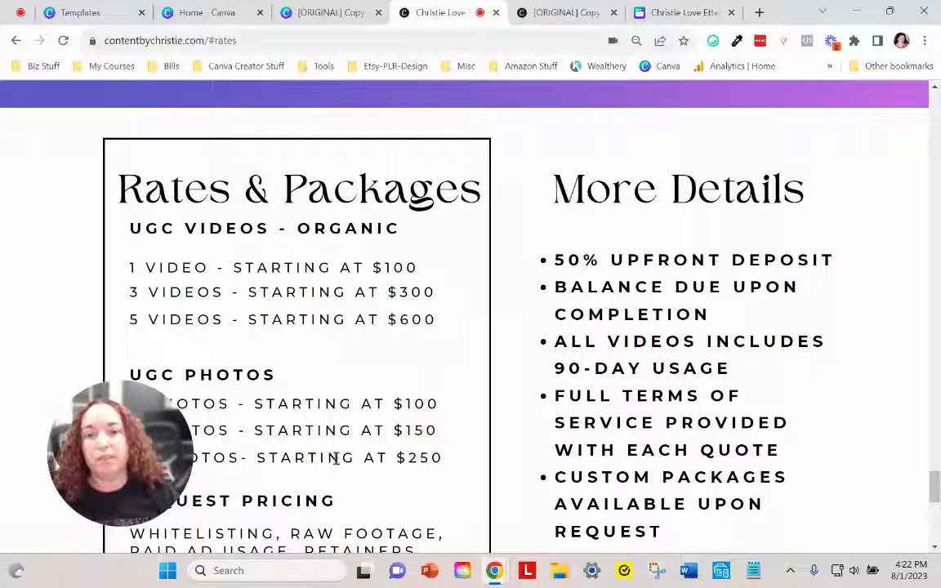
pyautogui.scroll(15, 478, 278)
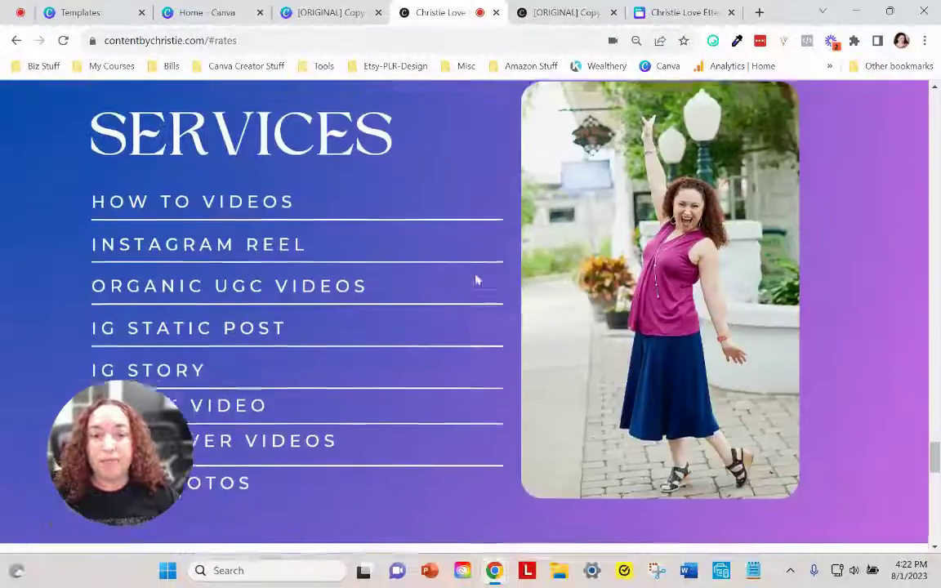
pyautogui.scroll(20, 509, 330)
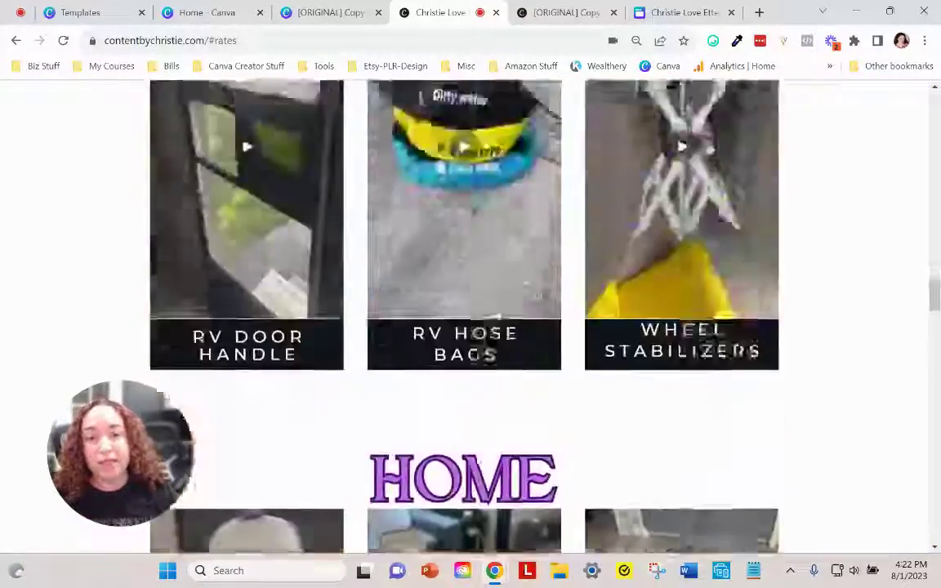
pyautogui.scroll(15, 502, 318)
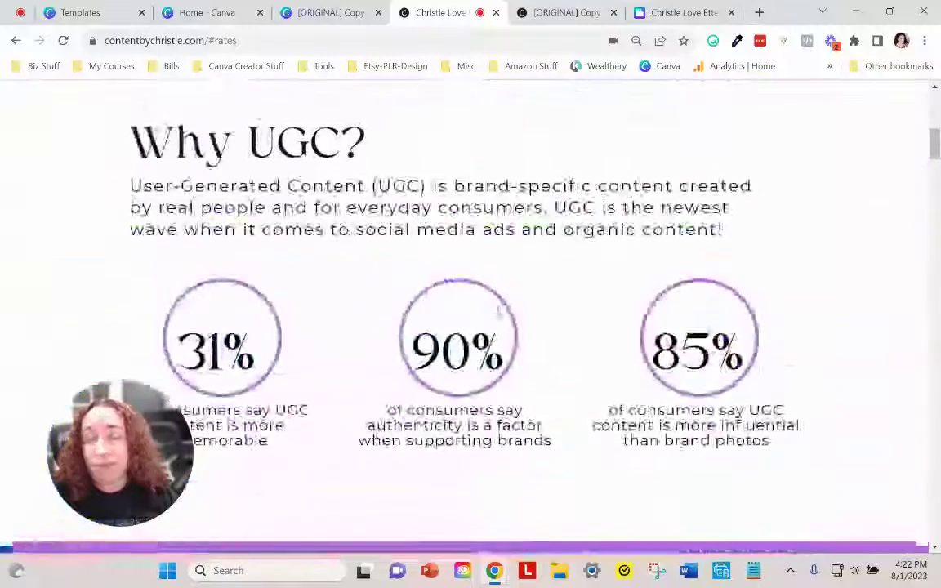
pyautogui.scroll(3, 514, 320)
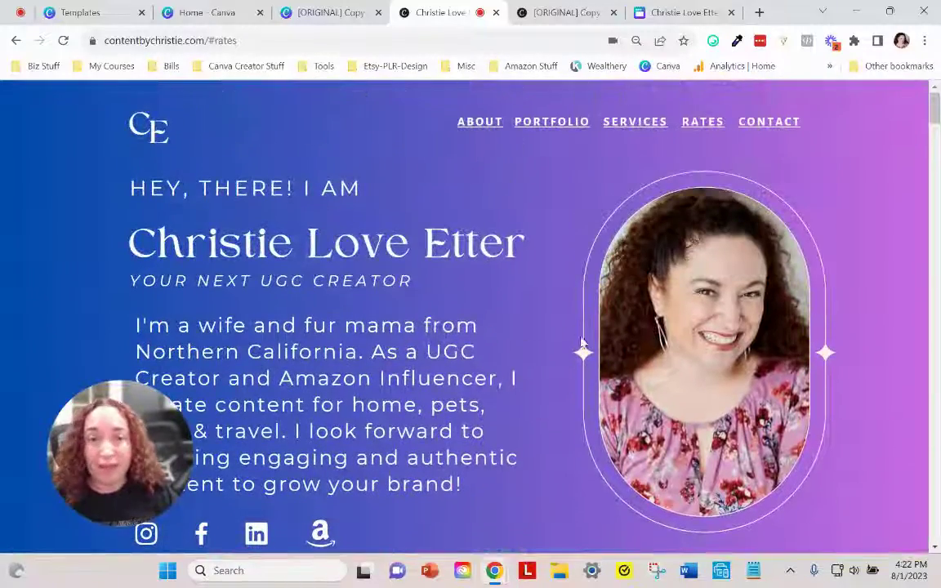